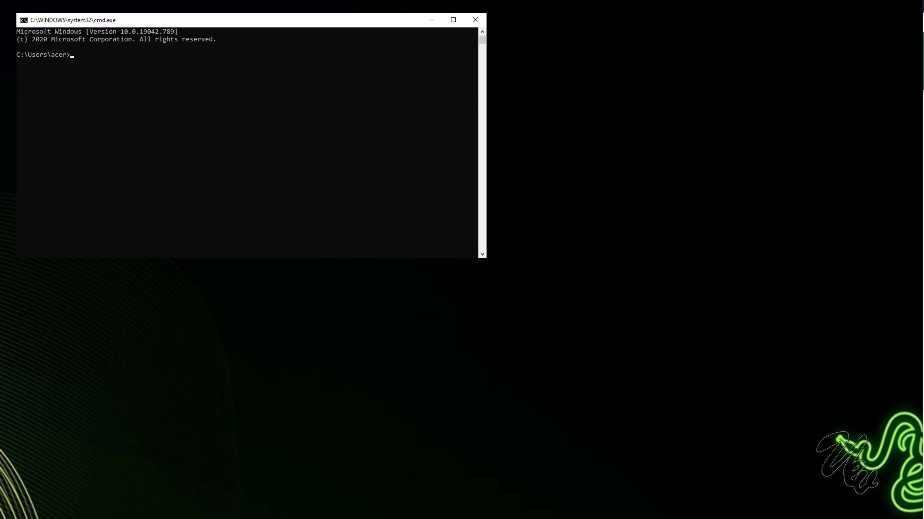
Launch Excel from the command prompt with "start excel.exe" and create a blank workbook
{"action": "type", "text": "start excel.exe"}
{"action": "key", "text": "Return"}
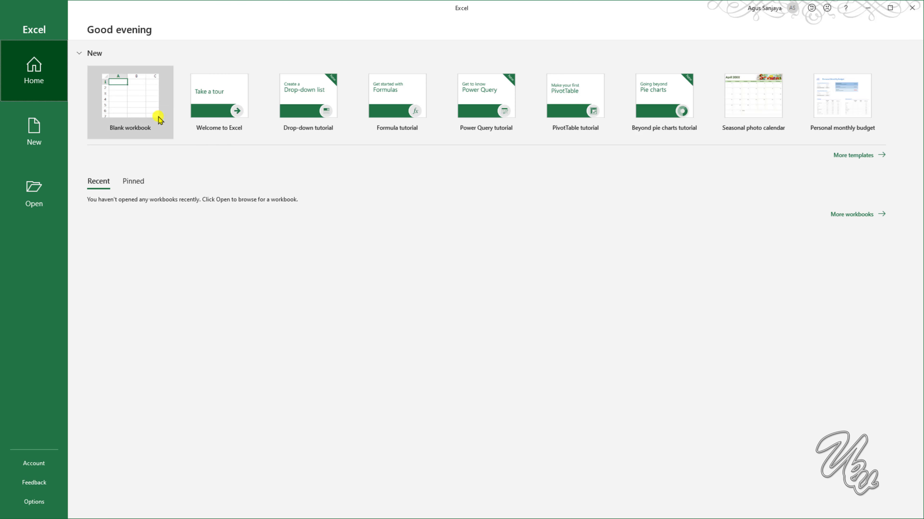
{"action": "left_click", "coordinate": [139, 112]}
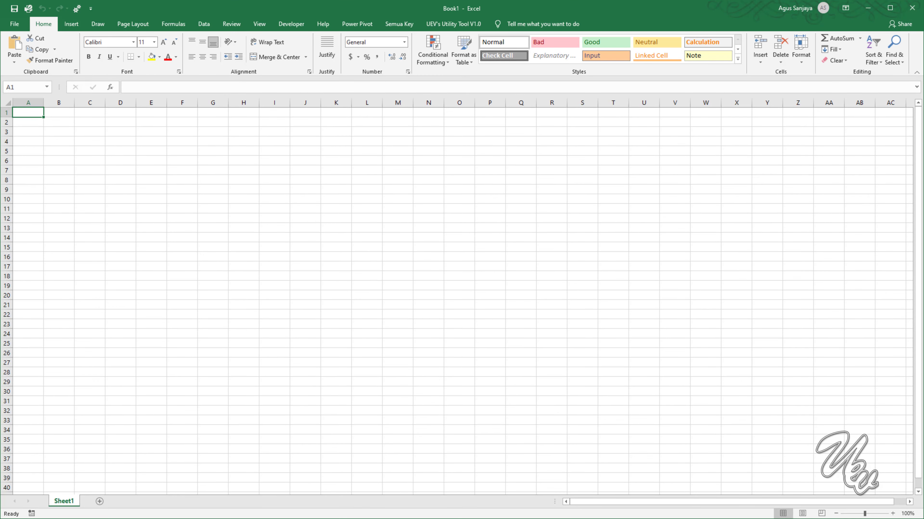
View the About UEV information of the UEV's Utility Tool V1.0 add-in
{"action": "left_click", "coordinate": [447, 27]}
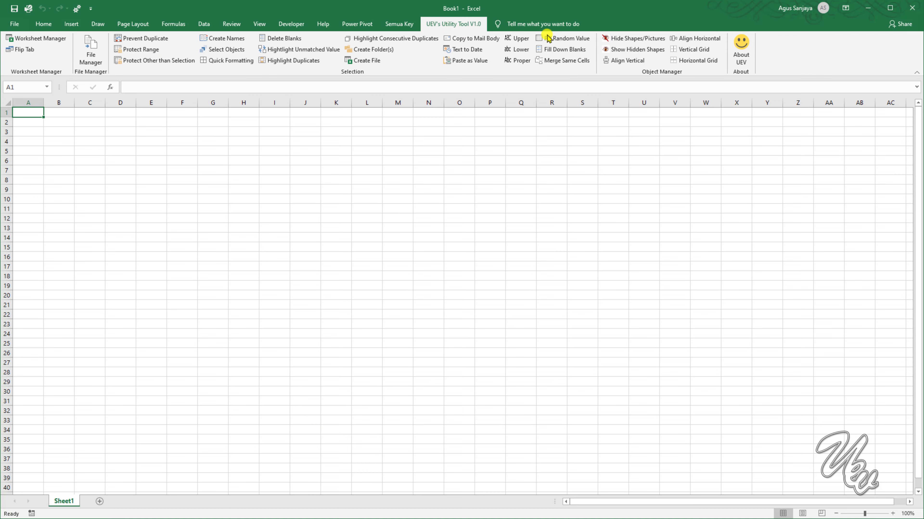
{"action": "left_click", "coordinate": [738, 60]}
{"action": "left_click", "coordinate": [459, 210]}
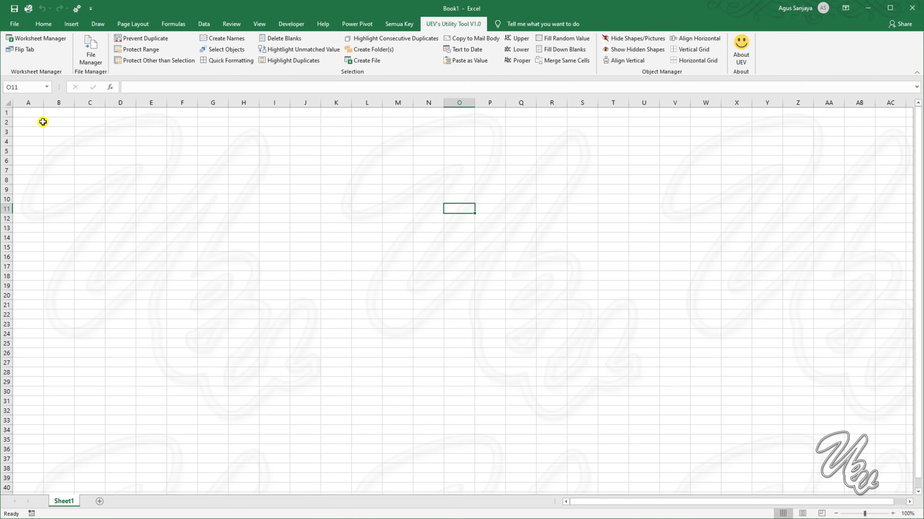
Enter the title "HARGA RAKIT PC HIGH END" in cell A1
{"action": "left_click", "coordinate": [34, 113]}
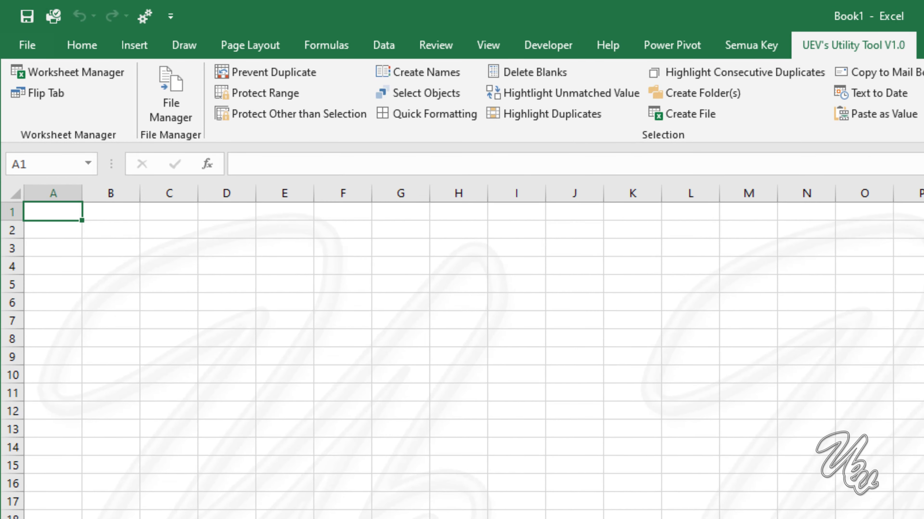
{"action": "type", "text": "HARG"}
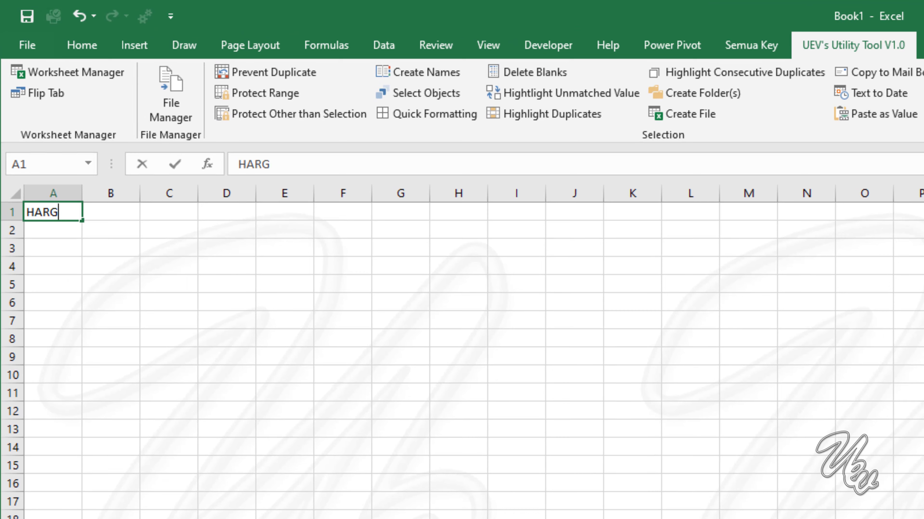
{"action": "type", "text": "A RAKIT PC"}
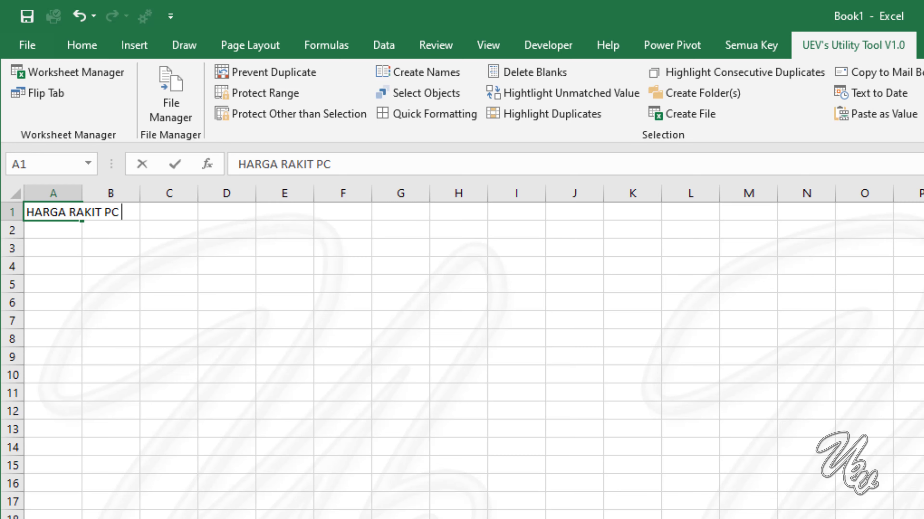
{"action": "type", "text": "HIGH "}
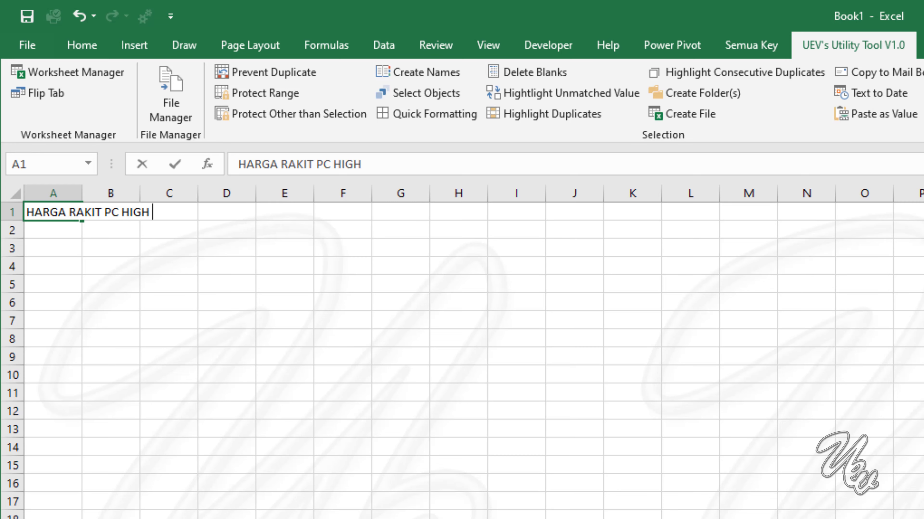
{"action": "type", "text": "END"}
{"action": "key", "text": "Return"}
{"action": "key", "text": "Return"}
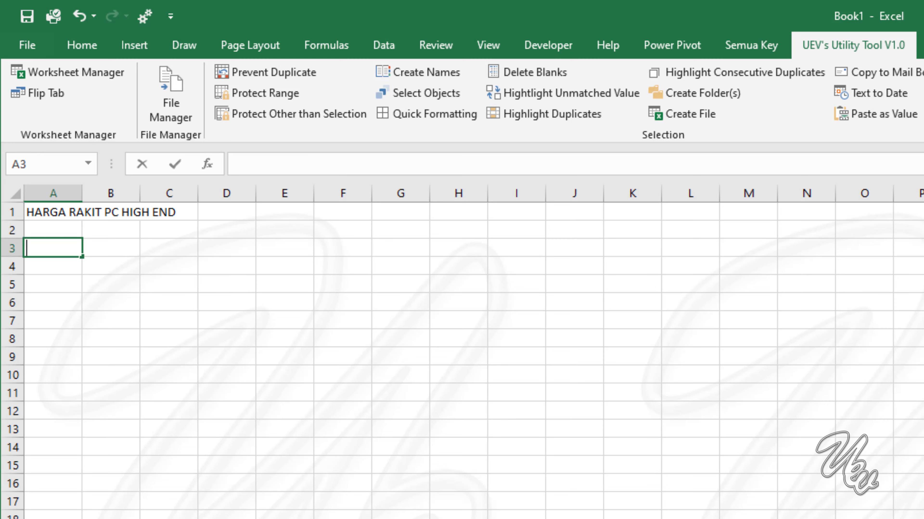
Enter the column headers NO in A3 and NAMA BARANG in B3
{"action": "type", "text": "NO"}
{"action": "key", "text": "Tab"}
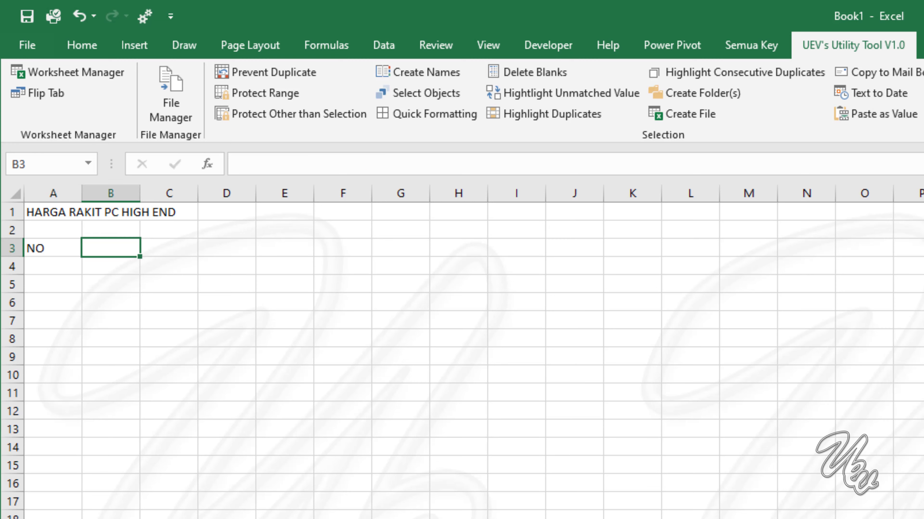
{"action": "type", "text": "JN"}
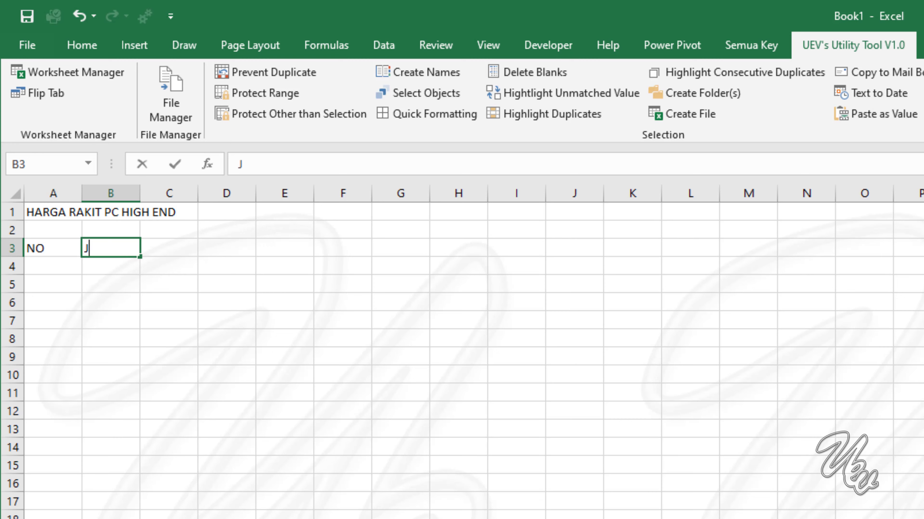
{"action": "key", "text": "BackSpace"}
{"action": "key", "text": "BackSpace"}
{"action": "type", "text": "NAMA BARANG"}
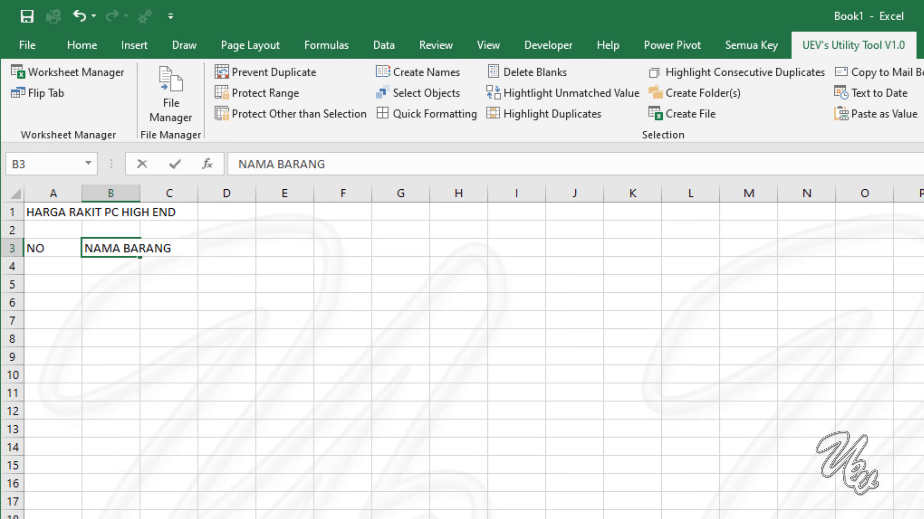
{"action": "key", "text": "Tab"}
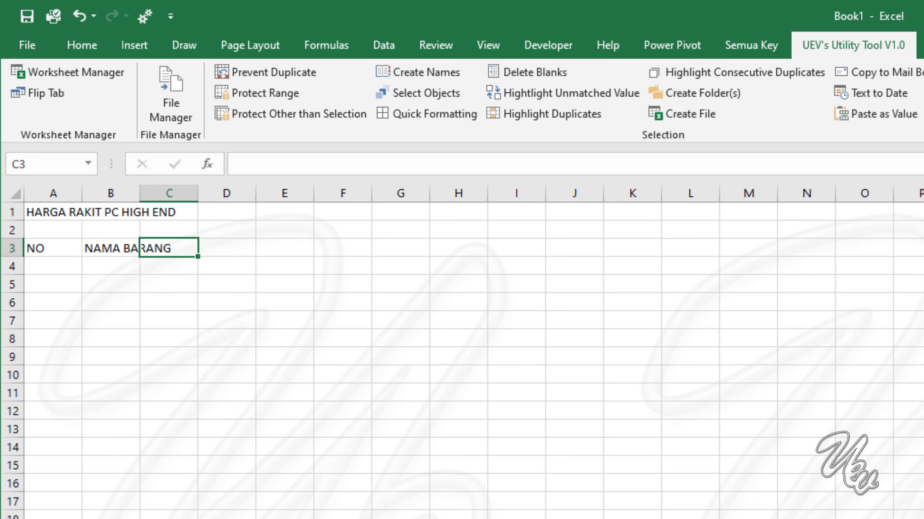
Enter the column headers MEREK in C3 and QTY in D3
{"action": "type", "text": "JEN"}
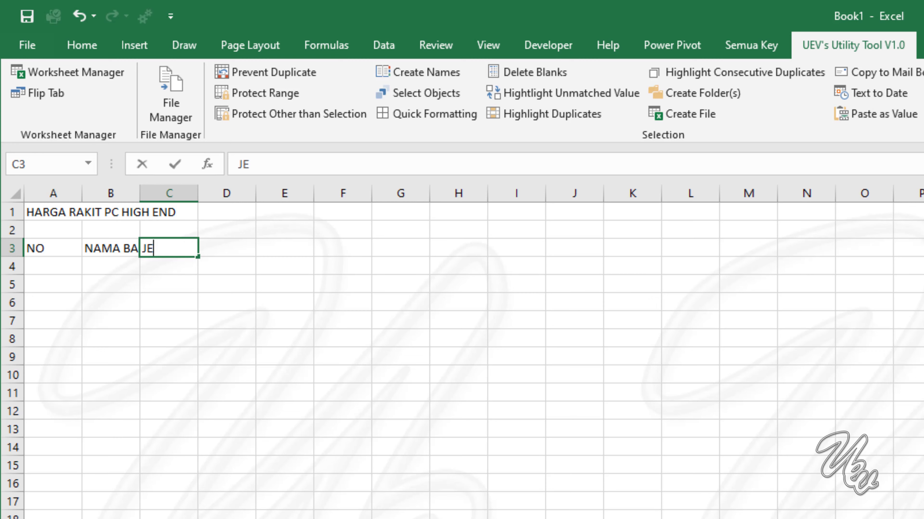
{"action": "key", "text": "BackSpace"}
{"action": "key", "text": "BackSpace"}
{"action": "key", "text": "BackSpace"}
{"action": "type", "text": "MEREK"}
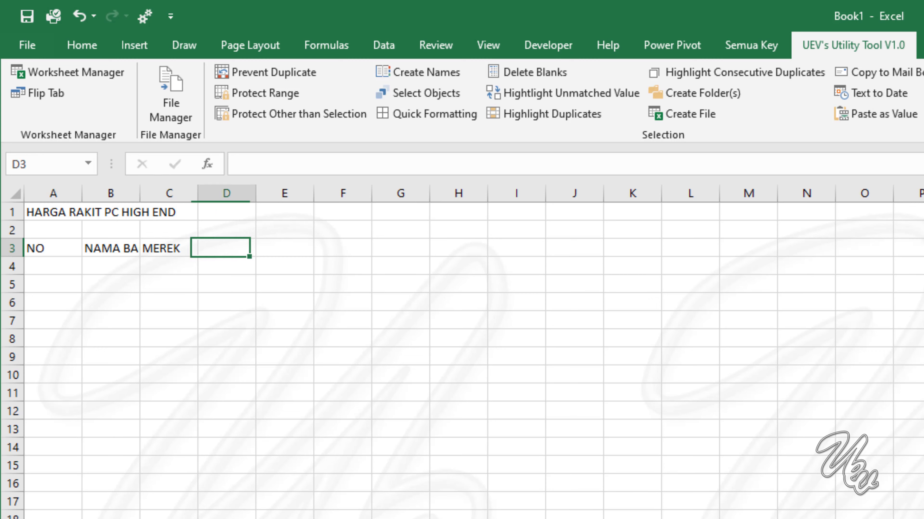
{"action": "key", "text": "Tab"}
{"action": "type", "text": "W"}
{"action": "key", "text": "BackSpace"}
{"action": "type", "text": "QT"}
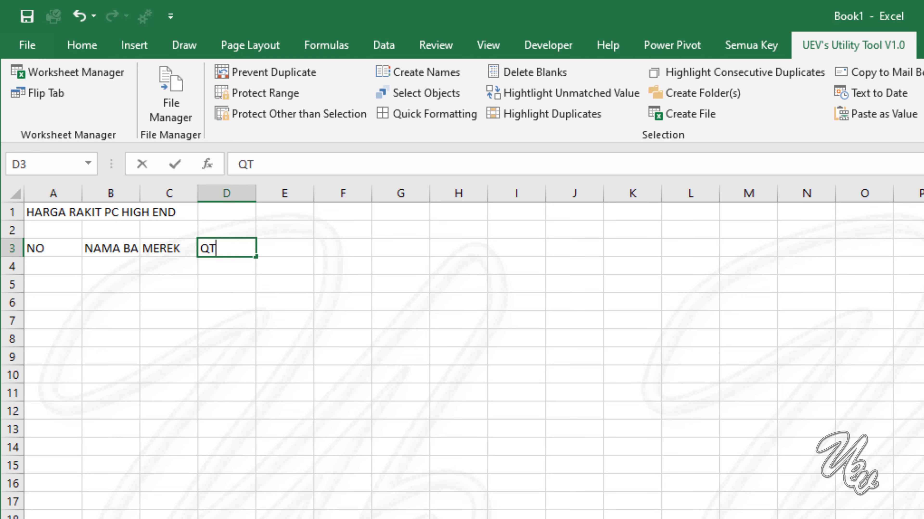
{"action": "type", "text": "Y"}
{"action": "key", "text": "Tab"}
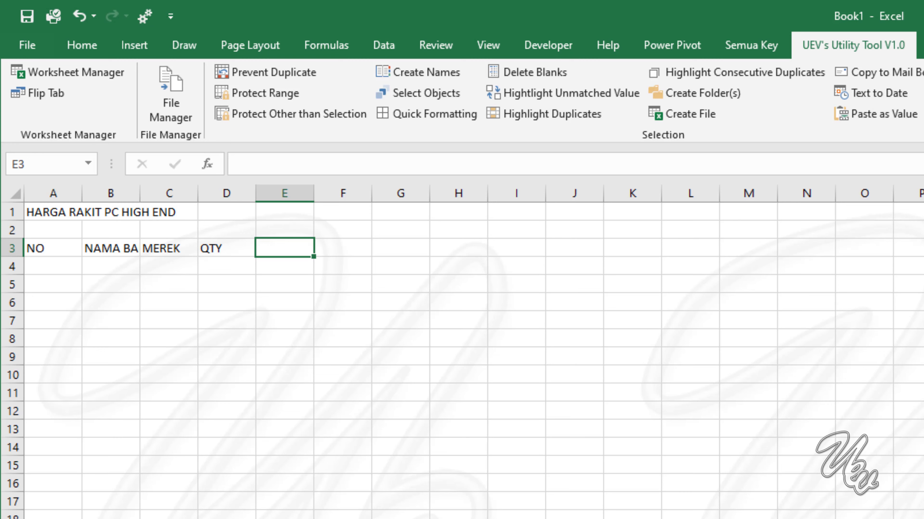
Enter the headers HARGA in E3 and TOTAL in F3, and widen columns B and C
{"action": "type", "text": "HARGA"}
{"action": "key", "text": "Tab"}
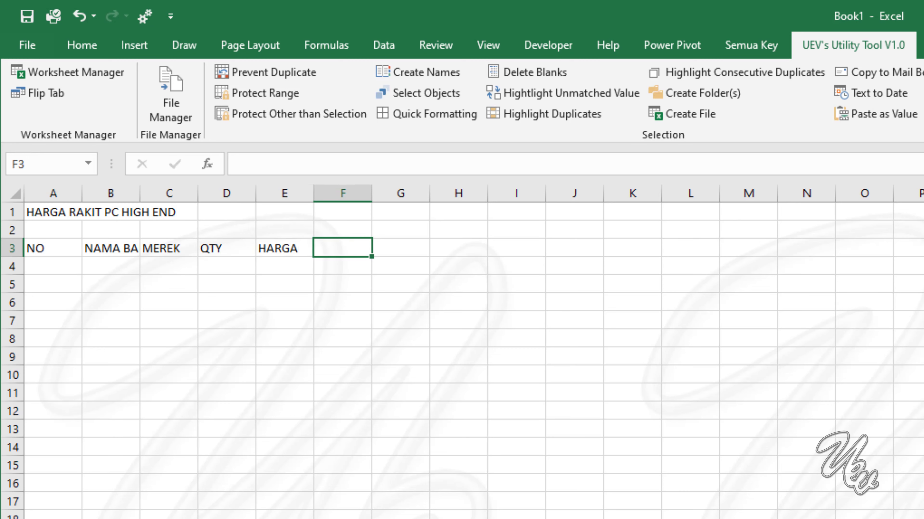
{"action": "type", "text": "TOTAL"}
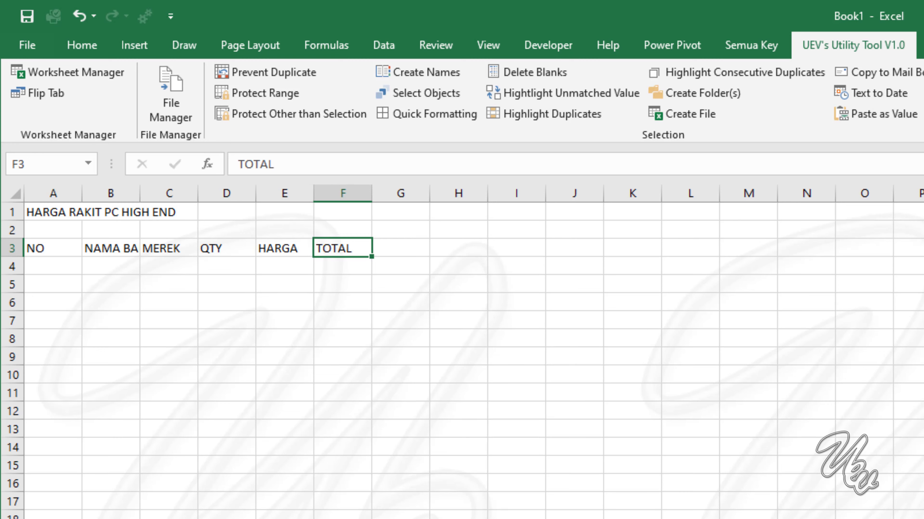
{"action": "key", "text": "Down"}
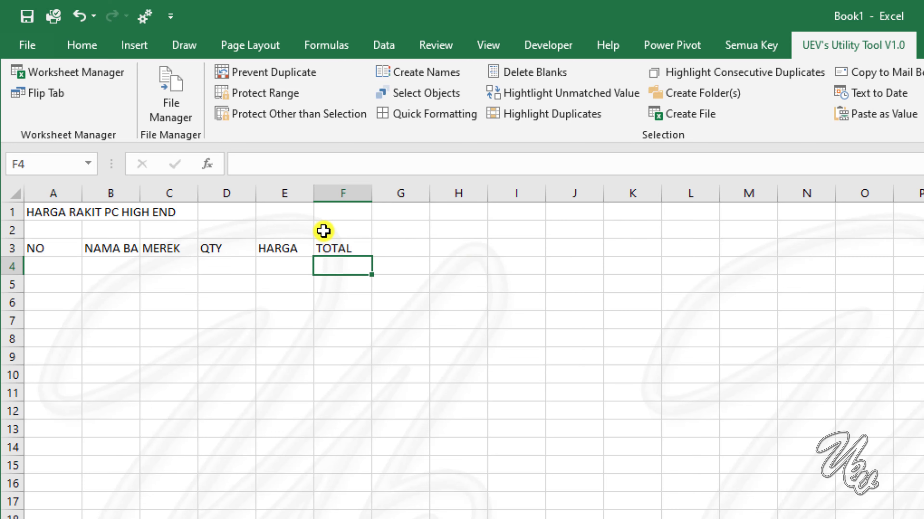
{"action": "left_click_drag", "start_coordinate": [144, 197], "coordinate": [584, 196]}
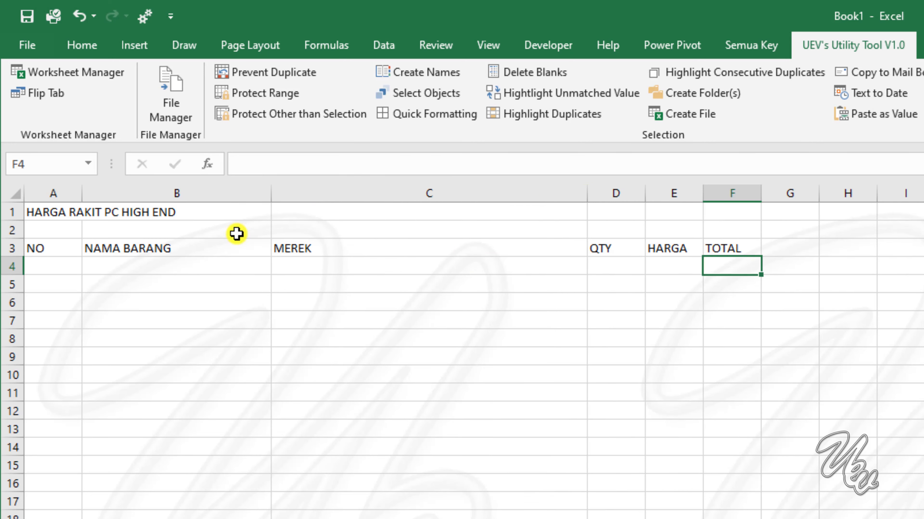
Number the rows under NO by entering 1 and 2 in A4:A5 and extending the series to 10 in A13
{"action": "left_click", "coordinate": [62, 265]}
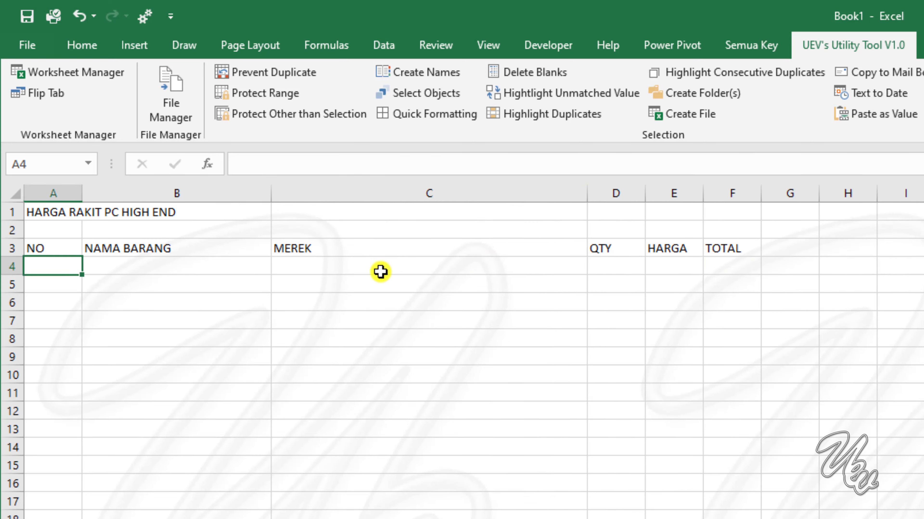
{"action": "type", "text": "1"}
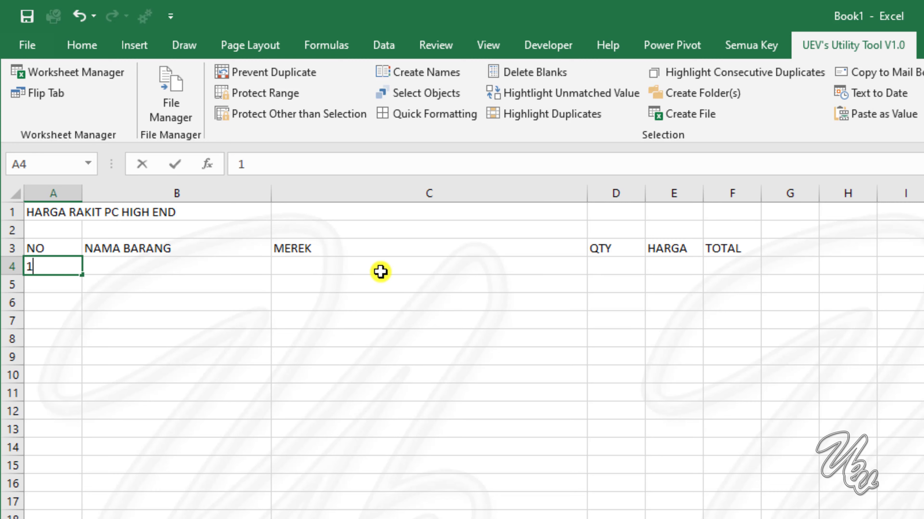
{"action": "key", "text": "Return"}
{"action": "type", "text": "2"}
{"action": "key", "text": "Return"}
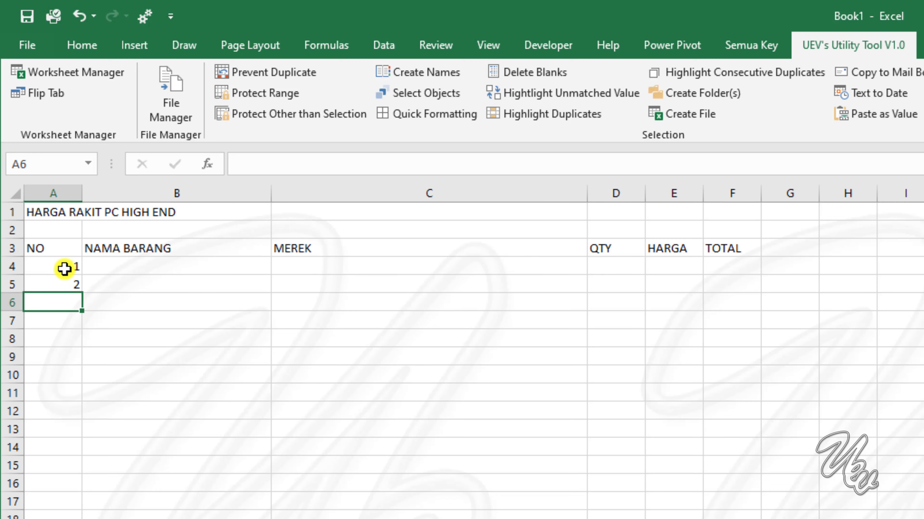
{"action": "left_click_drag", "start_coordinate": [64, 269], "coordinate": [74, 441]}
{"action": "left_click", "coordinate": [145, 411]}
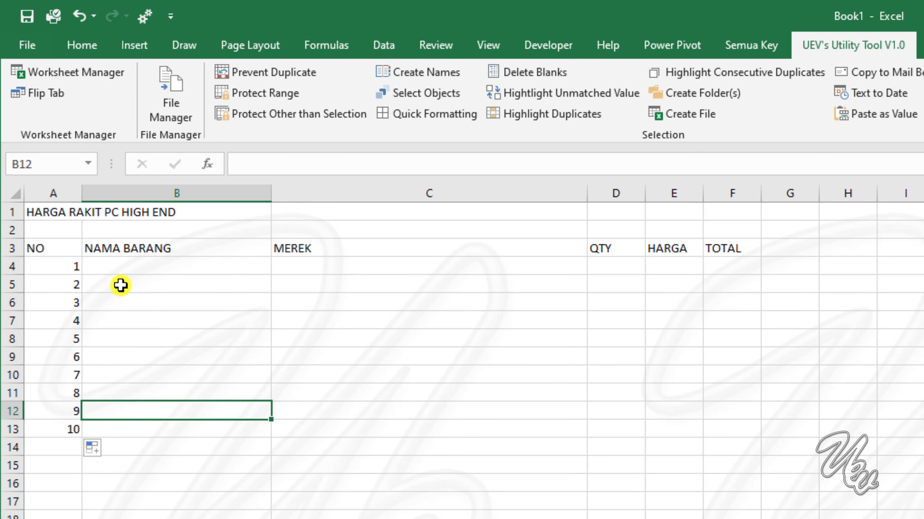
Enter PROSESOR as the first item name in cell B4
{"action": "left_click", "coordinate": [120, 279]}
{"action": "left_click", "coordinate": [119, 263]}
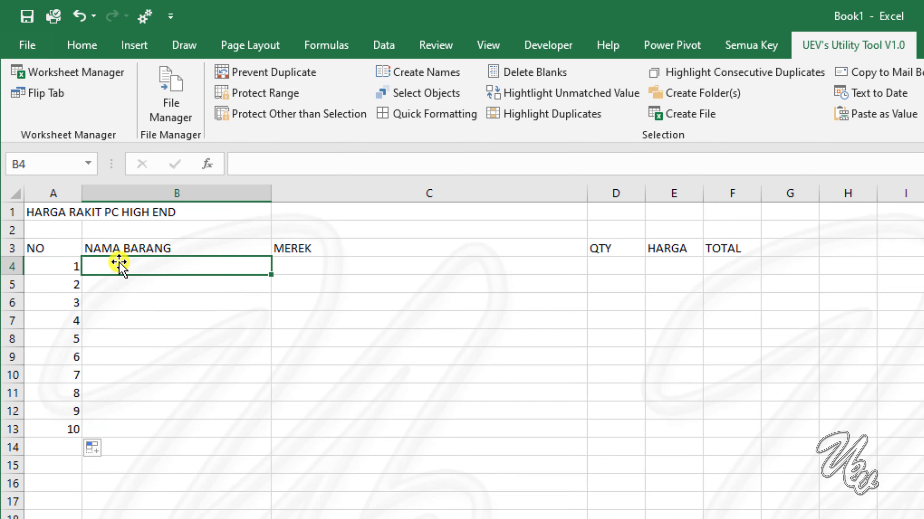
{"action": "left_click", "coordinate": [274, 482]}
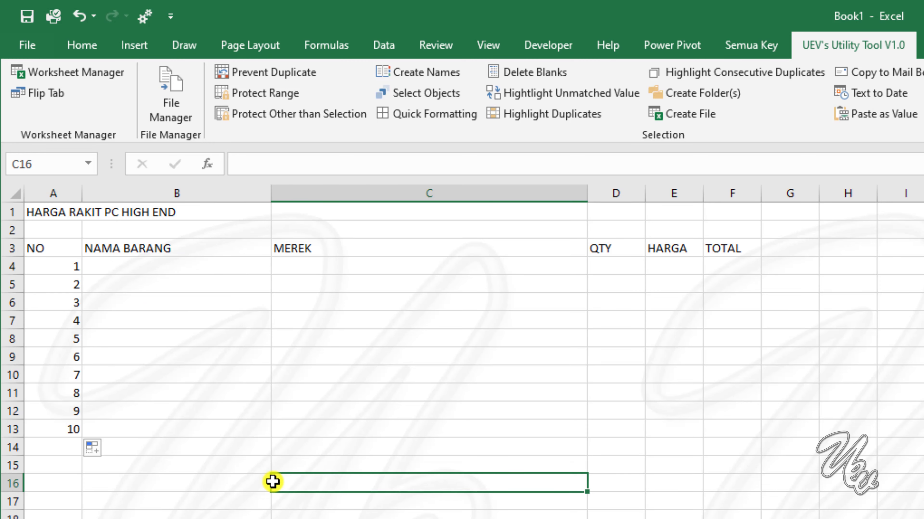
{"action": "left_click", "coordinate": [160, 272]}
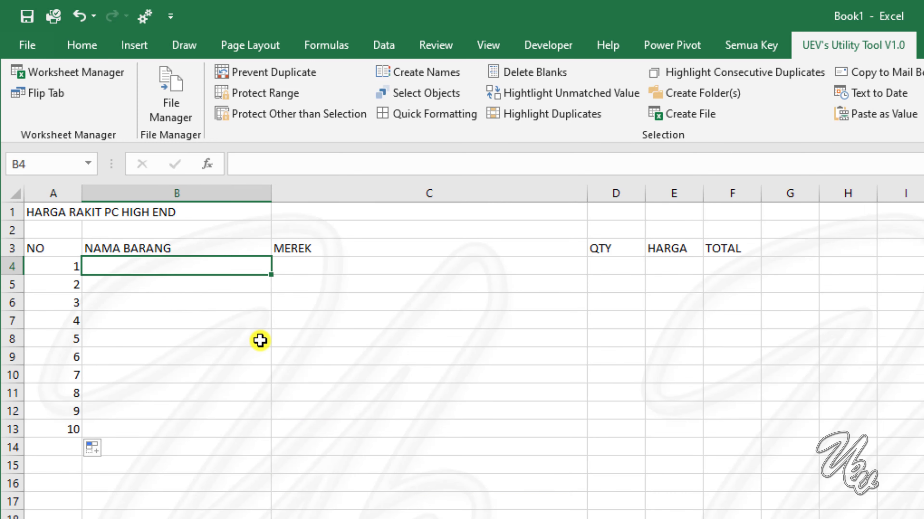
{"action": "type", "text": "PROSESPR"}
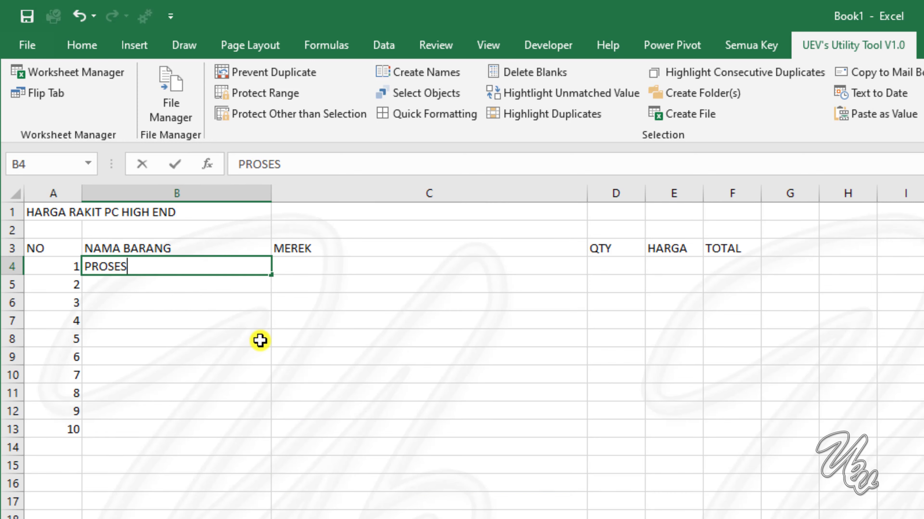
{"action": "key", "text": "BackSpace"}
{"action": "key", "text": "BackSpace"}
{"action": "type", "text": "OR"}
{"action": "key", "text": "ctrl+Return"}
{"action": "key", "text": "Return"}
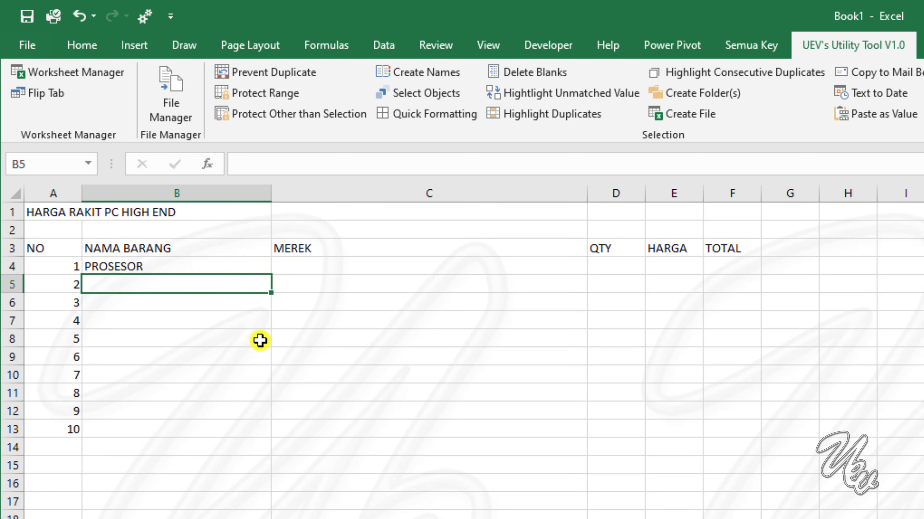
List the item names MOTHERBOARD, RAM and VGA in cells B5 to B7
{"action": "type", "text": "MOT"}
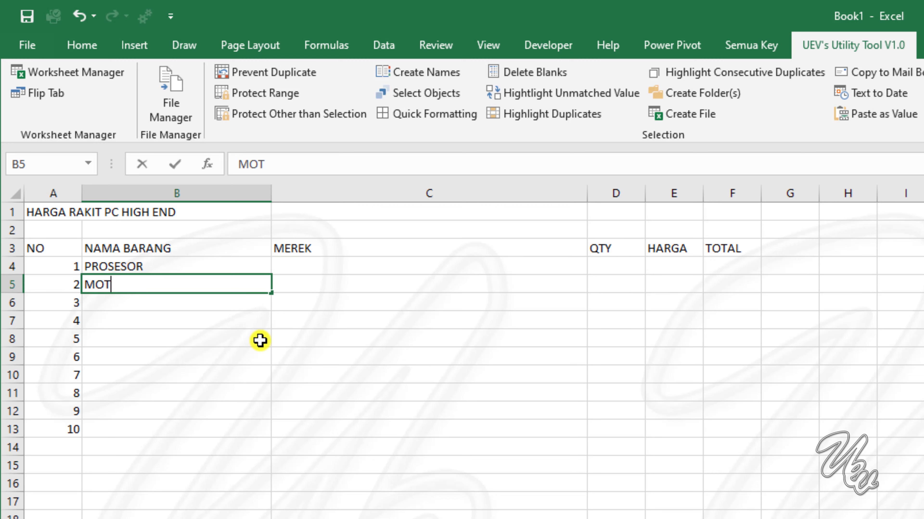
{"action": "type", "text": "HERBOARD"}
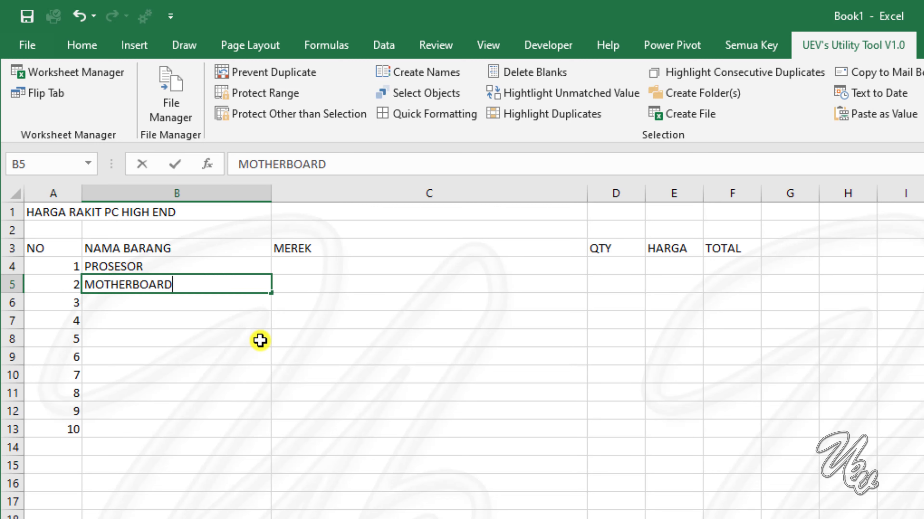
{"action": "key", "text": "Return"}
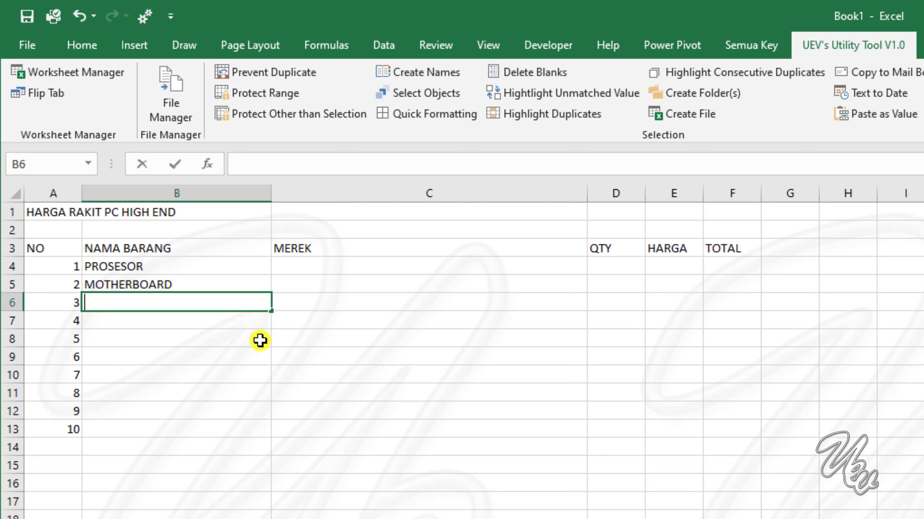
{"action": "type", "text": "RAM"}
{"action": "key", "text": "Return"}
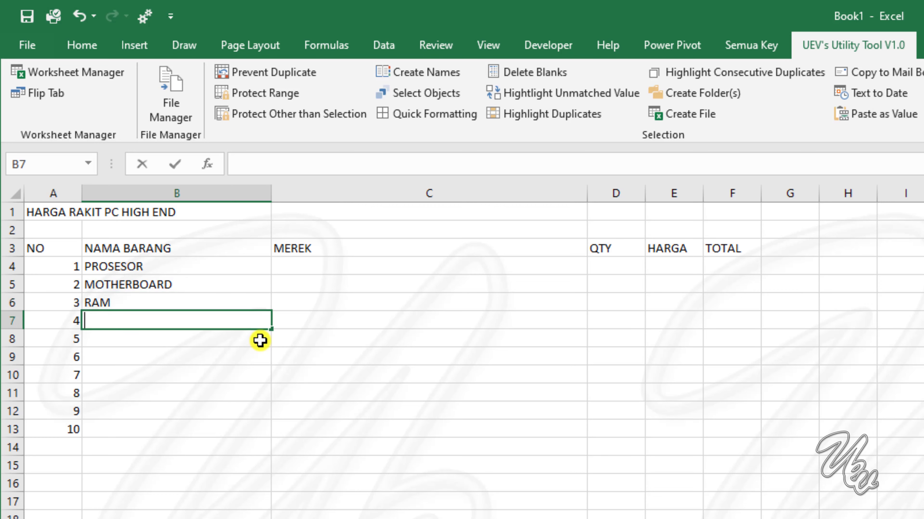
{"action": "type", "text": "VGA"}
{"action": "key", "text": "Return"}
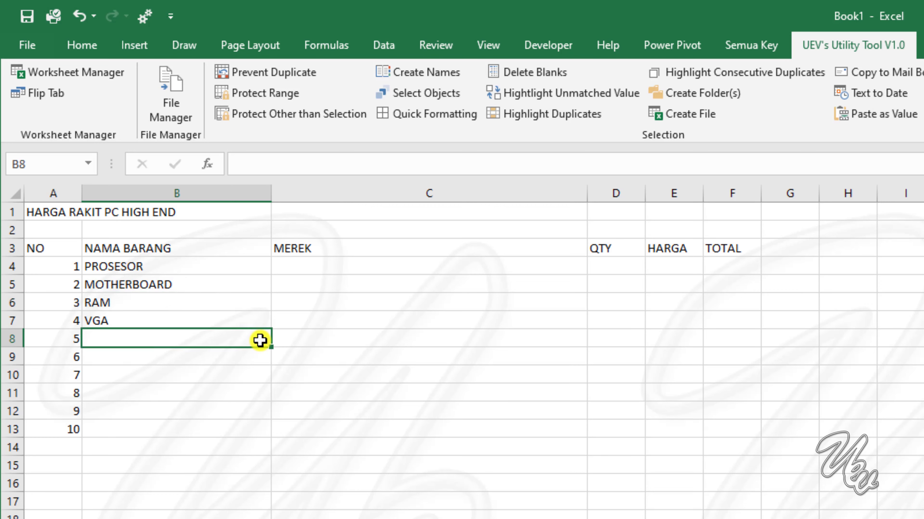
List the item names PSU, MONITOR and HDD/SSD in cells B8 to B10
{"action": "type", "text": "PSU"}
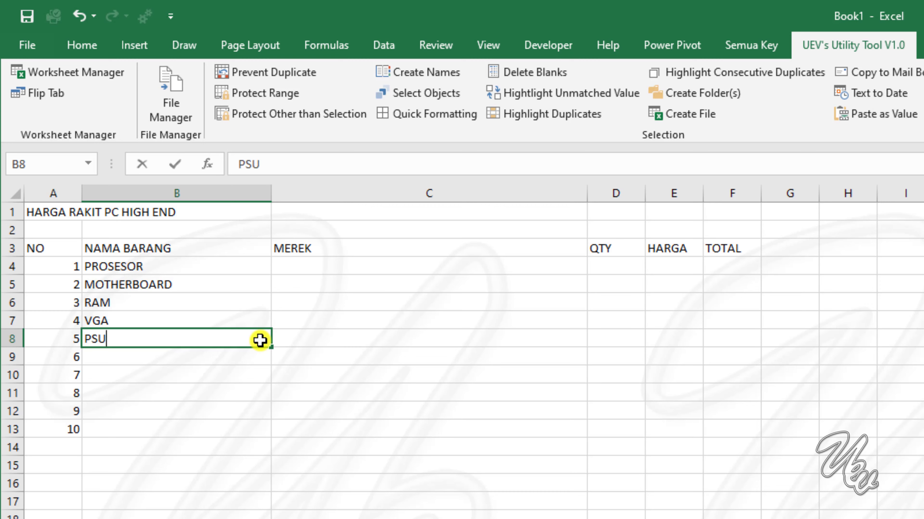
{"action": "key", "text": "Return"}
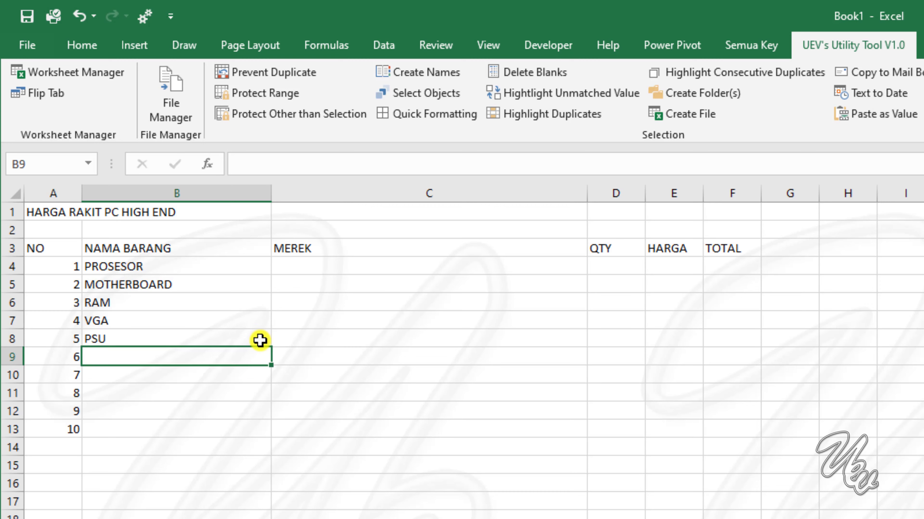
{"action": "type", "text": "MONITOR"}
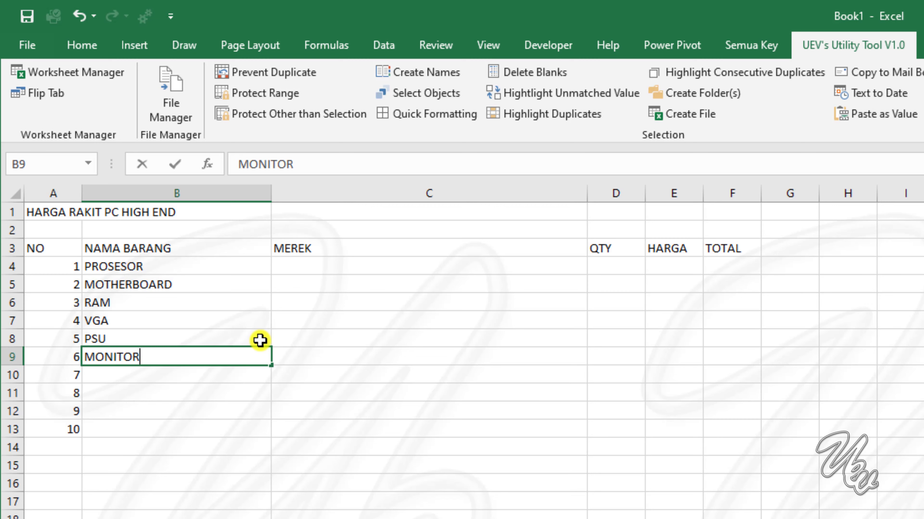
{"action": "key", "text": "Return"}
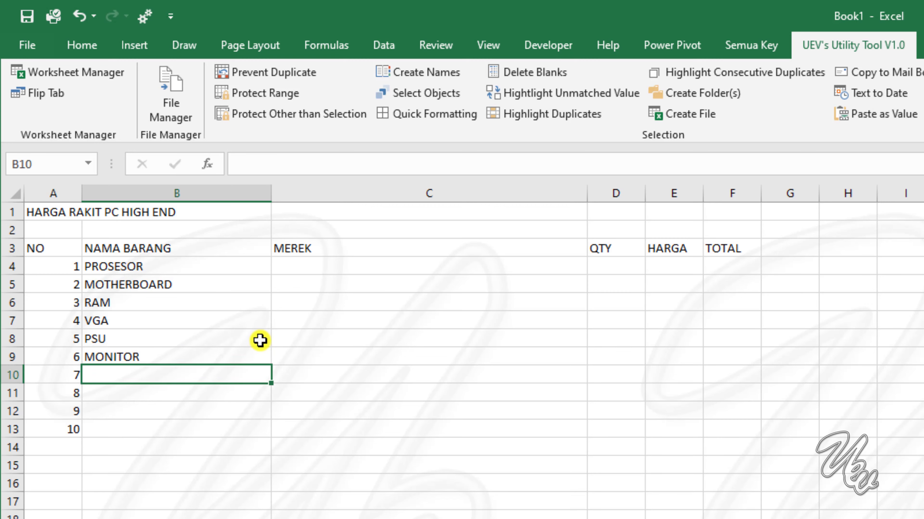
{"action": "type", "text": "H"}
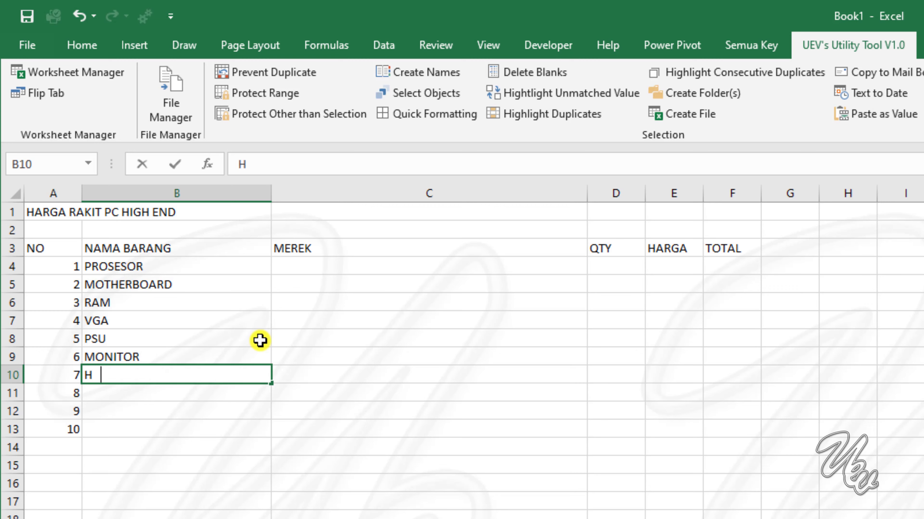
{"action": "type", "text": "DD/SSD"}
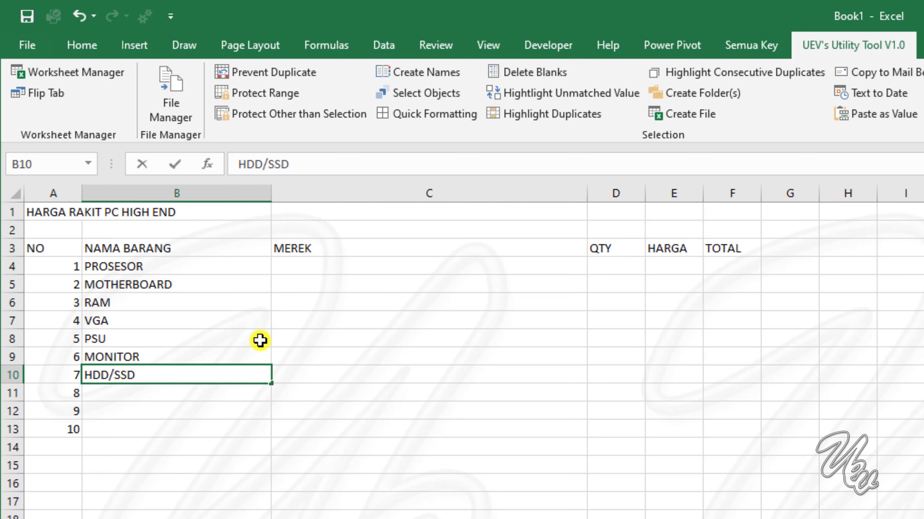
{"action": "key", "text": "Return"}
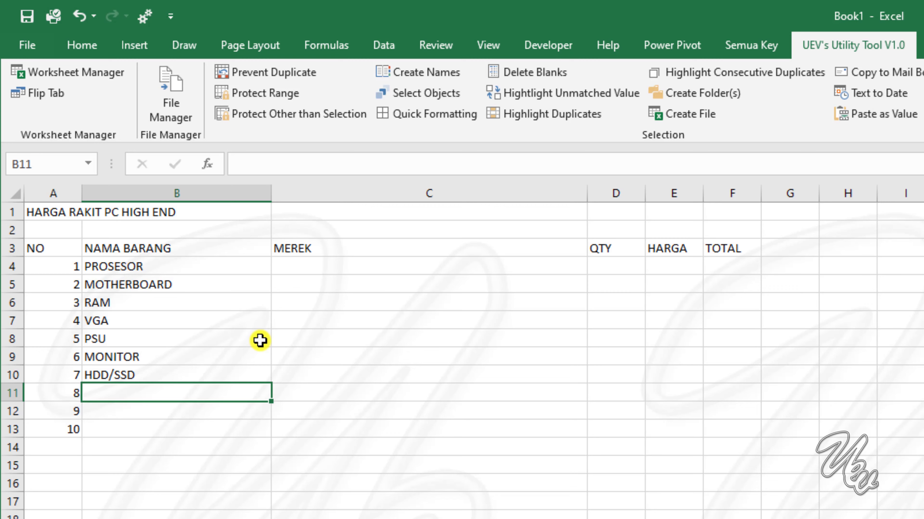
Enter LIQUID COLLER as the item name in cell B11
{"action": "type", "text": "LIW"}
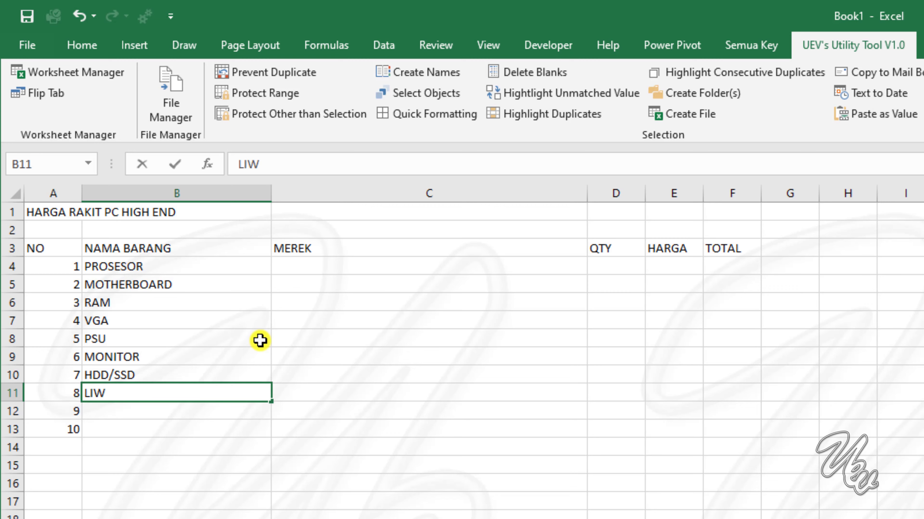
{"action": "key", "text": "BackSpace"}
{"action": "type", "text": "QUID COLLER"}
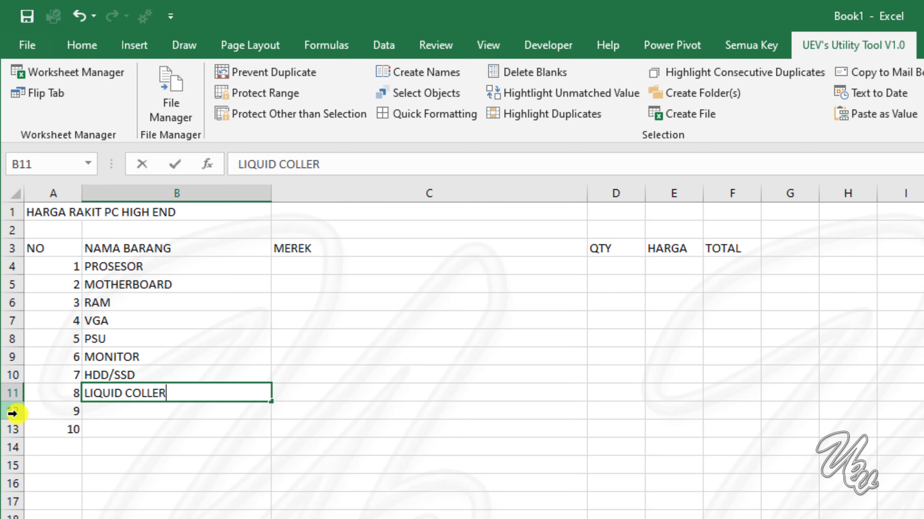
Clear the contents of rows 12 and 13 to remove the surplus numbers 9 and 10
{"action": "left_click_drag", "start_coordinate": [10, 414], "coordinate": [13, 423]}
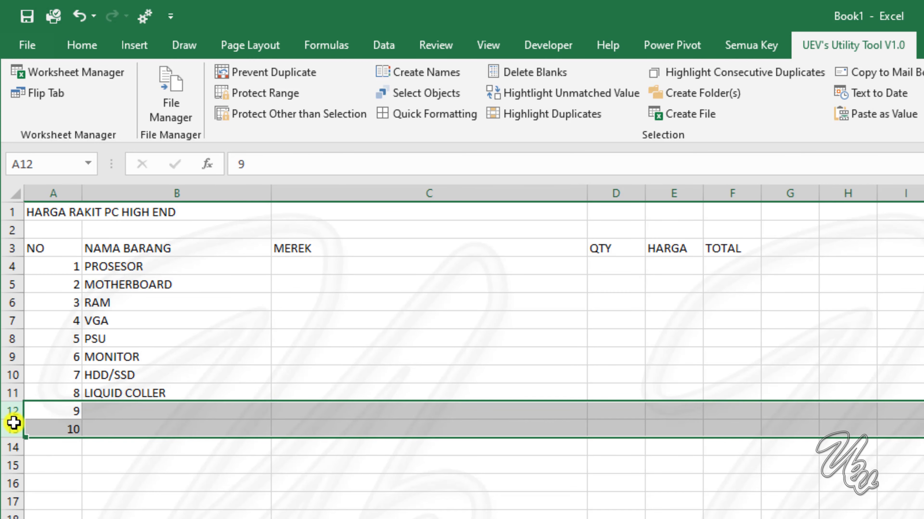
{"action": "key", "text": "Delete"}
{"action": "left_click", "coordinate": [420, 516]}
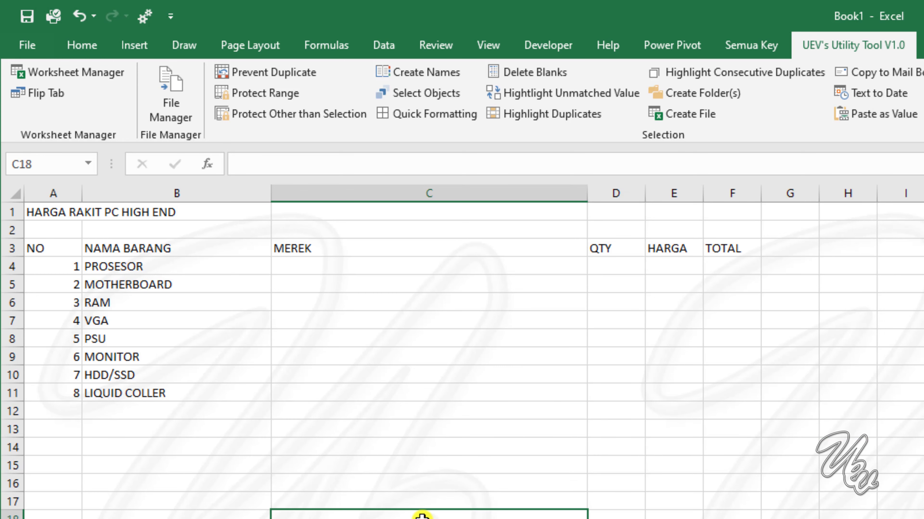
Under MEREK, enter CORE I9 EX in C4 for the processor and ASUS ROG RAMPAGE OMEGA in C5 for the motherboard
{"action": "left_click", "coordinate": [336, 272]}
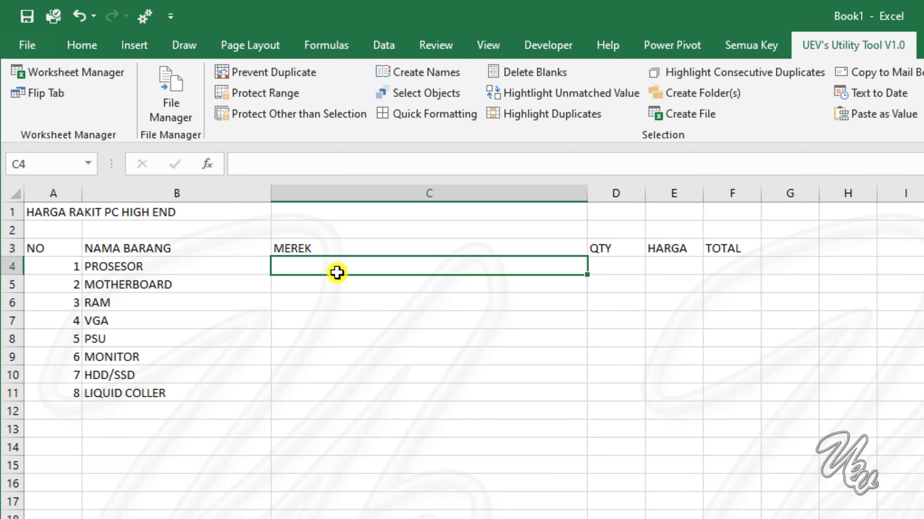
{"action": "type", "text": "CORE "}
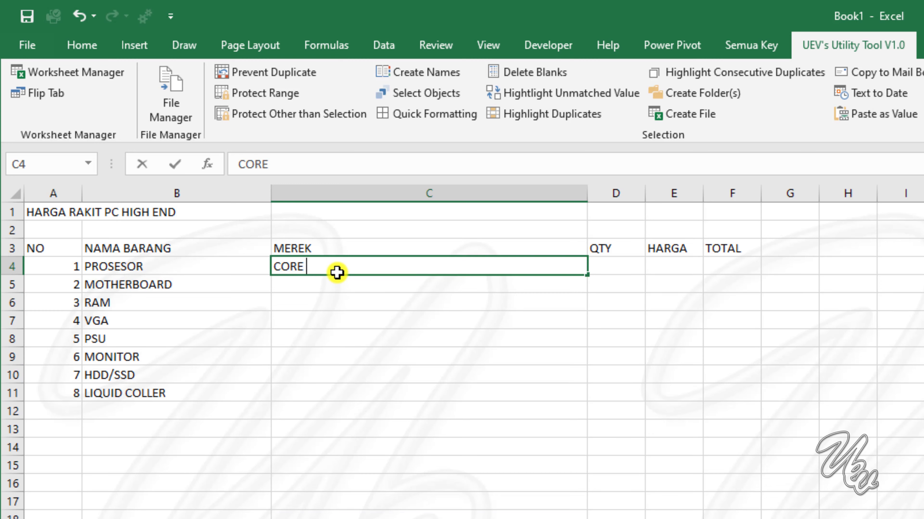
{"action": "type", "text": "I9 EX"}
{"action": "key", "text": "Return"}
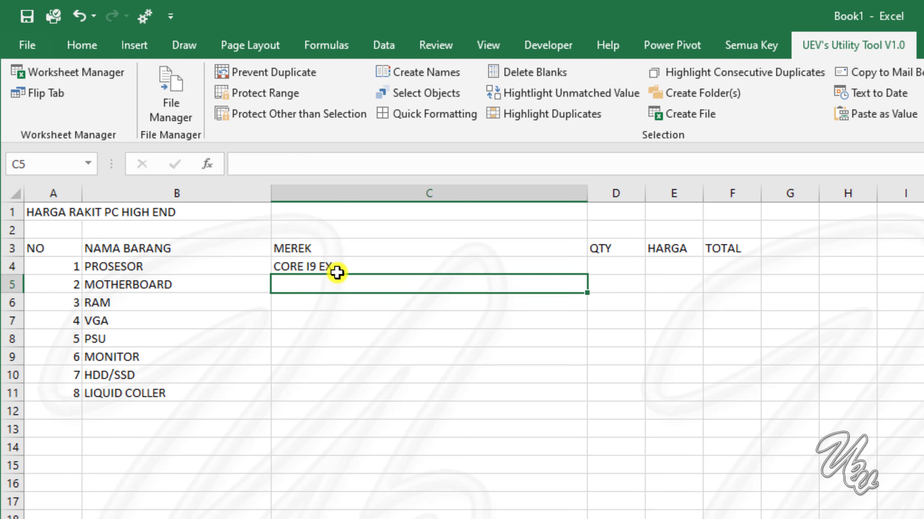
{"action": "type", "text": "ASUS R"}
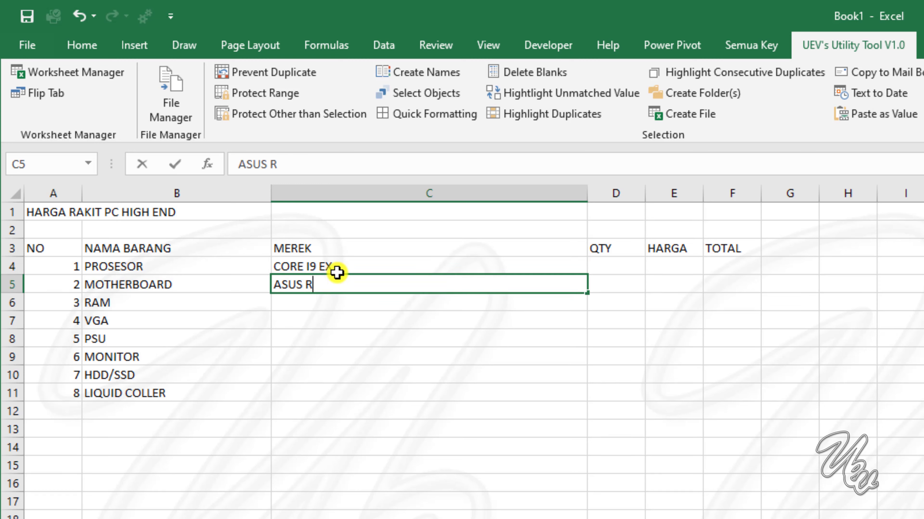
{"action": "type", "text": "OG RAM"}
{"action": "type", "text": "PA"}
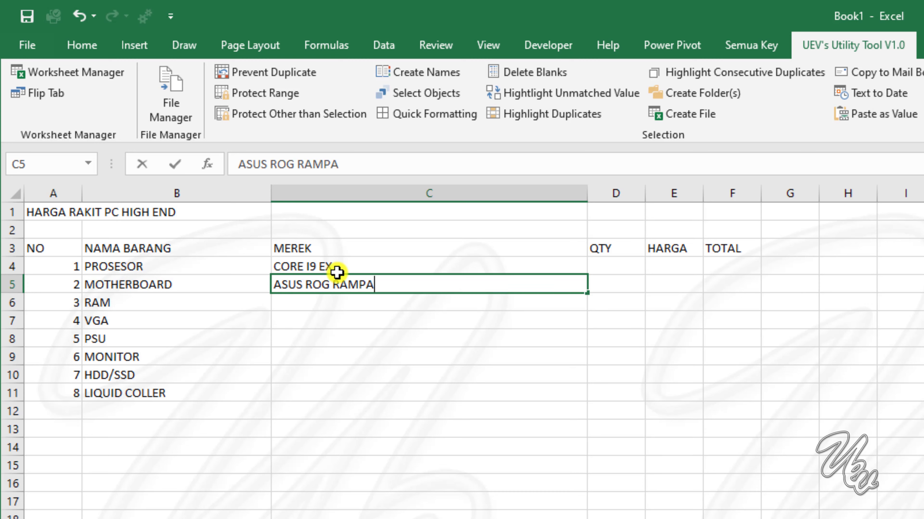
{"action": "type", "text": "GE OMEGA"}
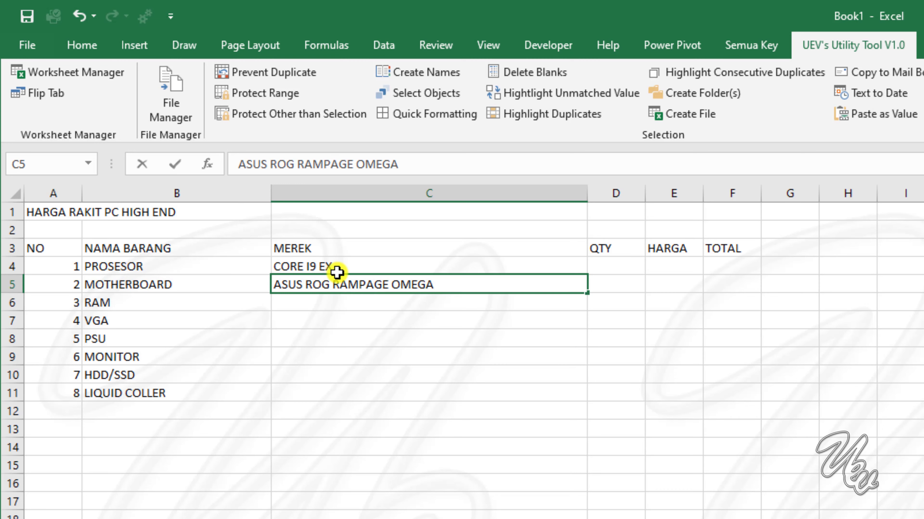
{"action": "key", "text": "Return"}
Enter the brands DOMINATOR in C6 for the RAM and ASUS ROG in C7 for the VGA
{"action": "type", "text": "D"}
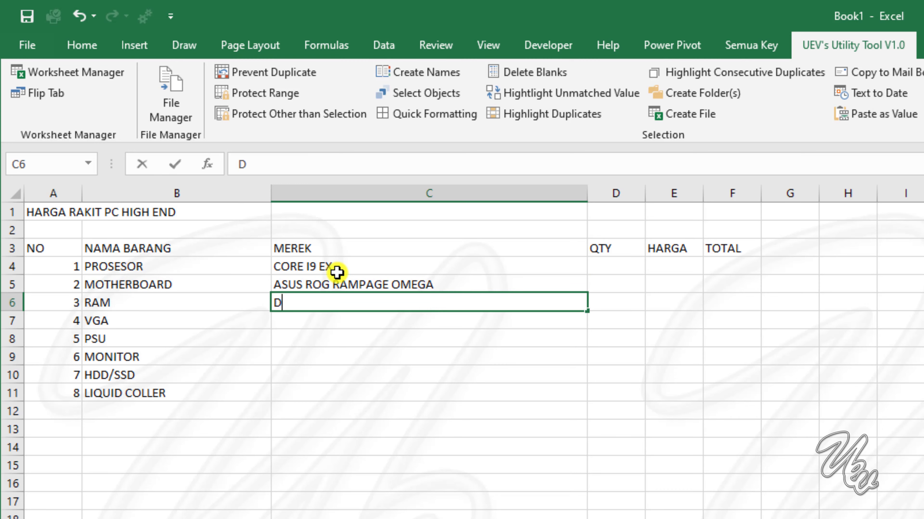
{"action": "type", "text": "OMINATOR"}
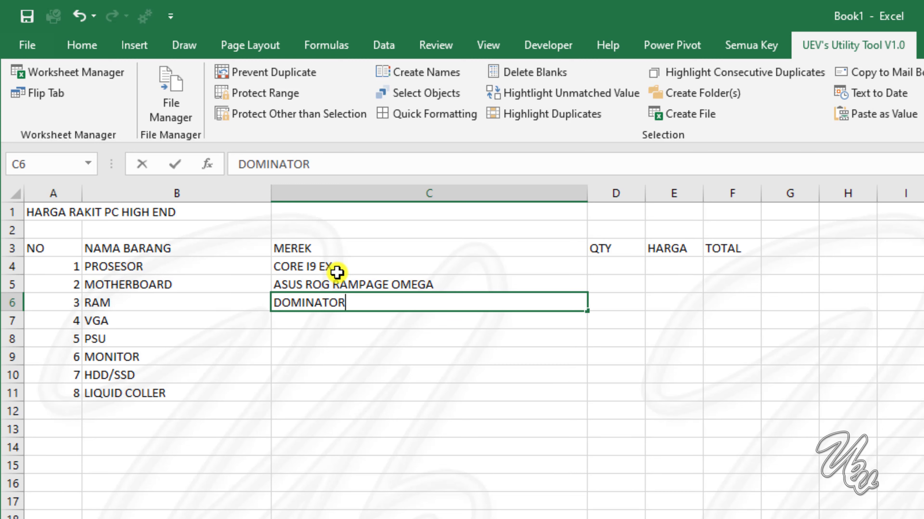
{"action": "key", "text": "Return"}
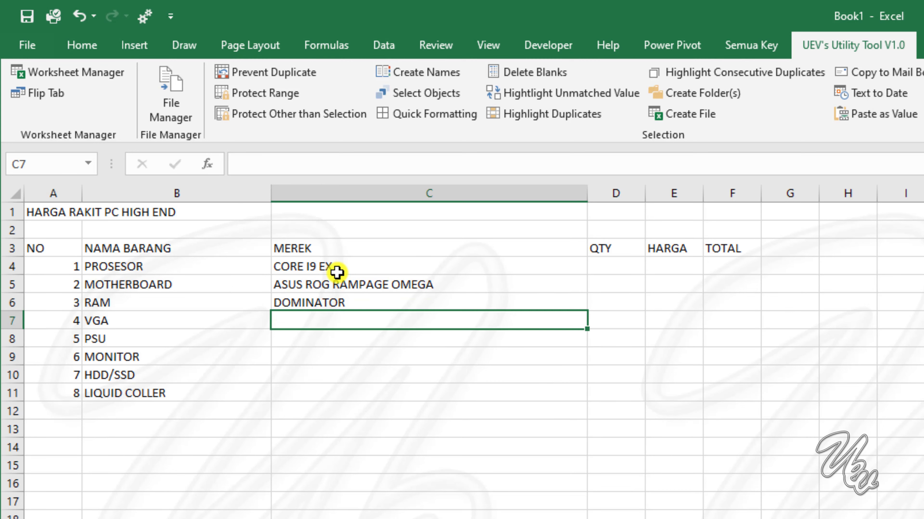
{"action": "type", "text": "ASUS ROF"}
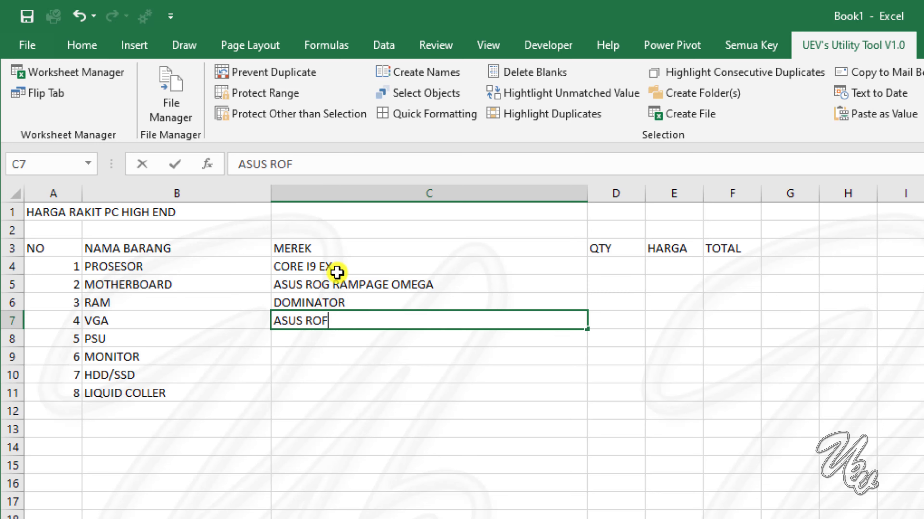
{"action": "key", "text": "BackSpace"}
{"action": "type", "text": "G"}
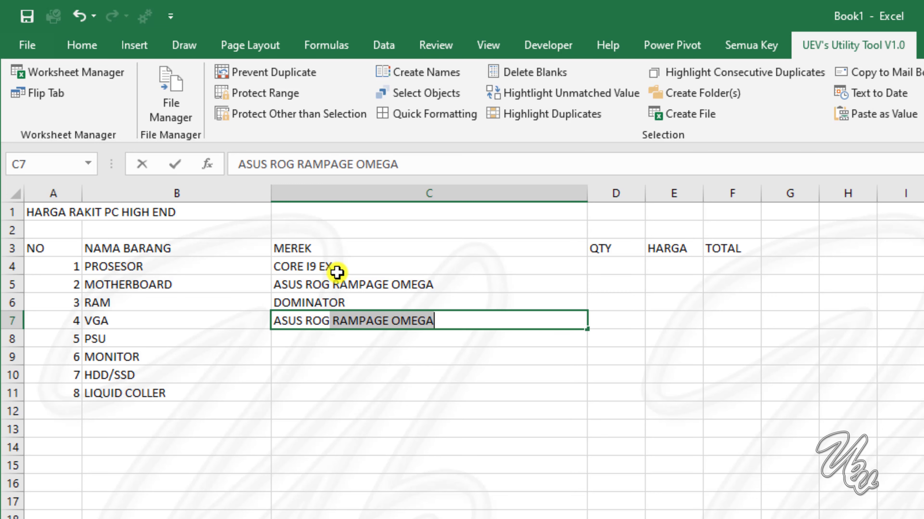
{"action": "key", "text": "BackSpace"}
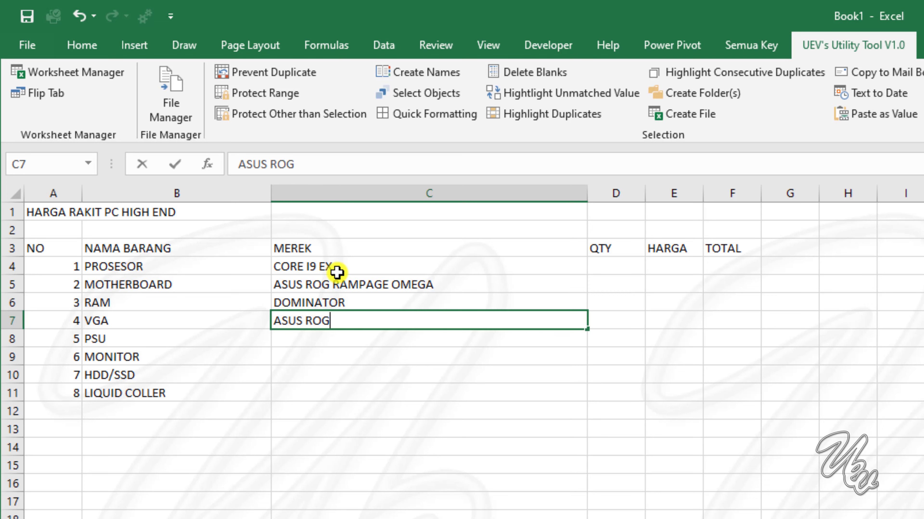
{"action": "key", "text": "Return"}
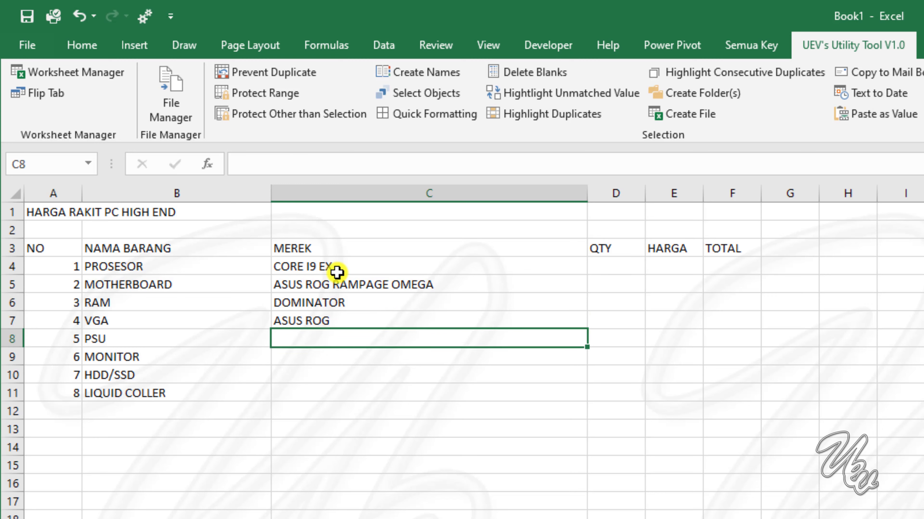
Extend the VGA brand in cell C7 to read ASUS ROG 1080
{"action": "key", "text": "Up"}
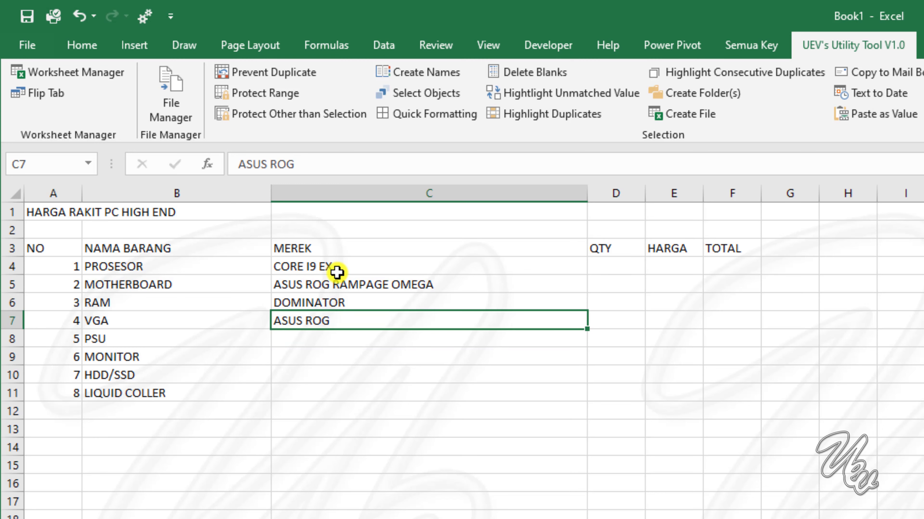
{"action": "left_click", "coordinate": [399, 164]}
{"action": "type", "text": "10"}
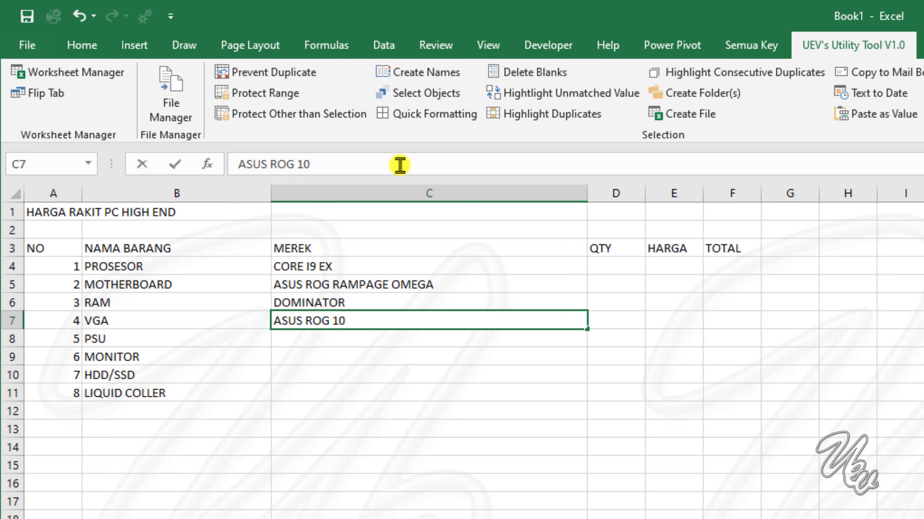
{"action": "type", "text": "80"}
{"action": "key", "text": "Return"}
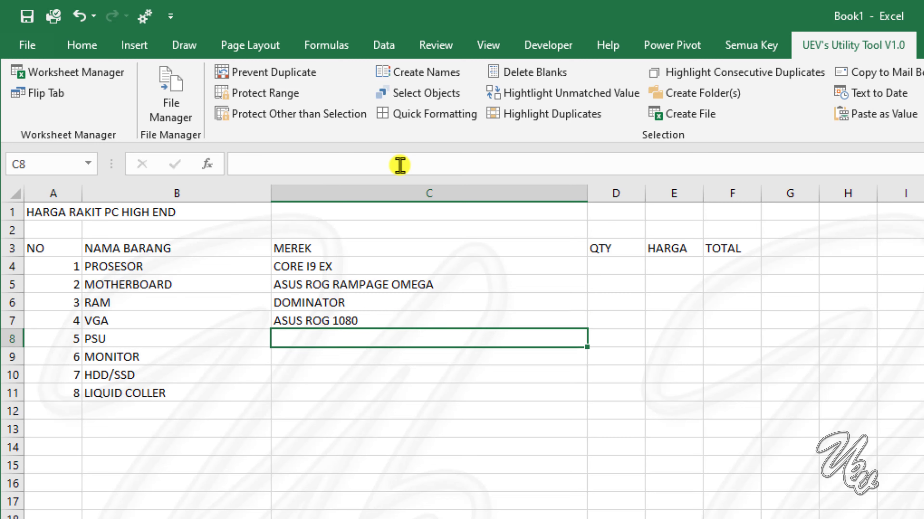
Enter the brands ASUS 1600 in C8 for the PSU and SAMSUNG in C9 for the monitor
{"action": "type", "text": "ASUS "}
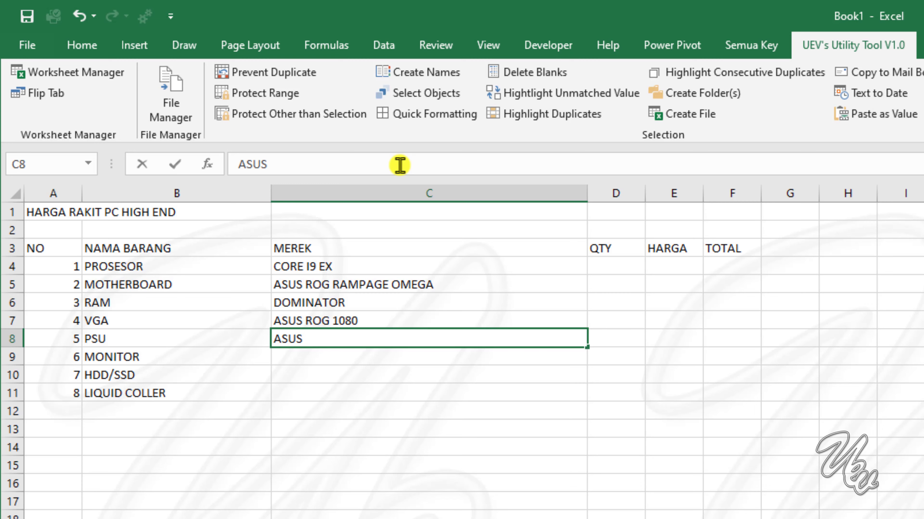
{"action": "type", "text": "1600"}
{"action": "key", "text": "Return"}
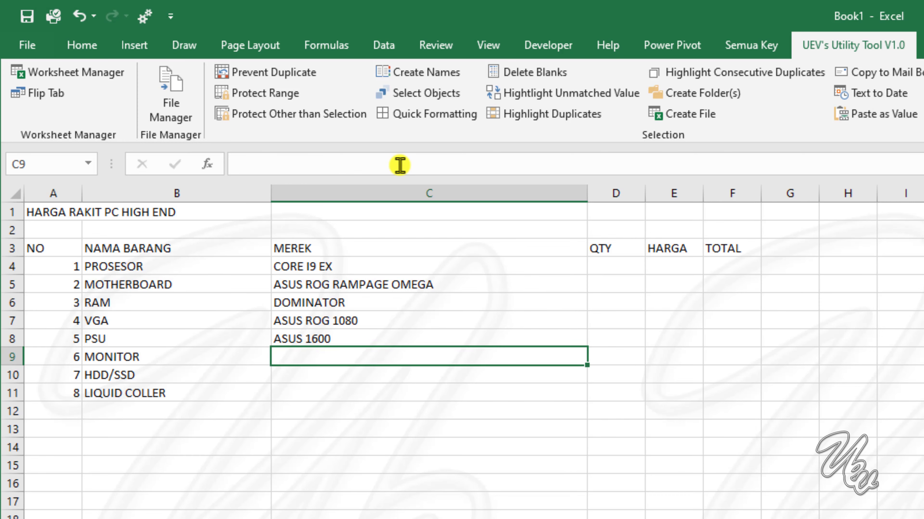
{"action": "type", "text": "SAMSUNG"}
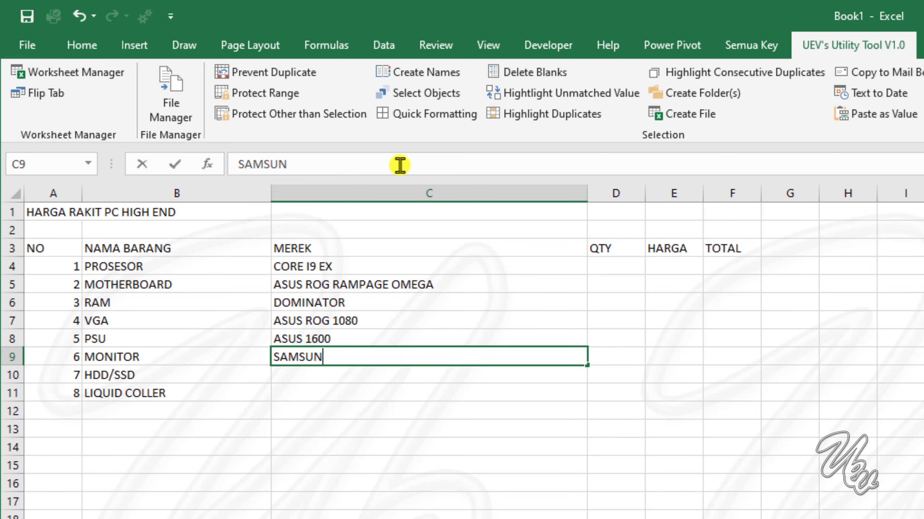
{"action": "key", "text": "Return"}
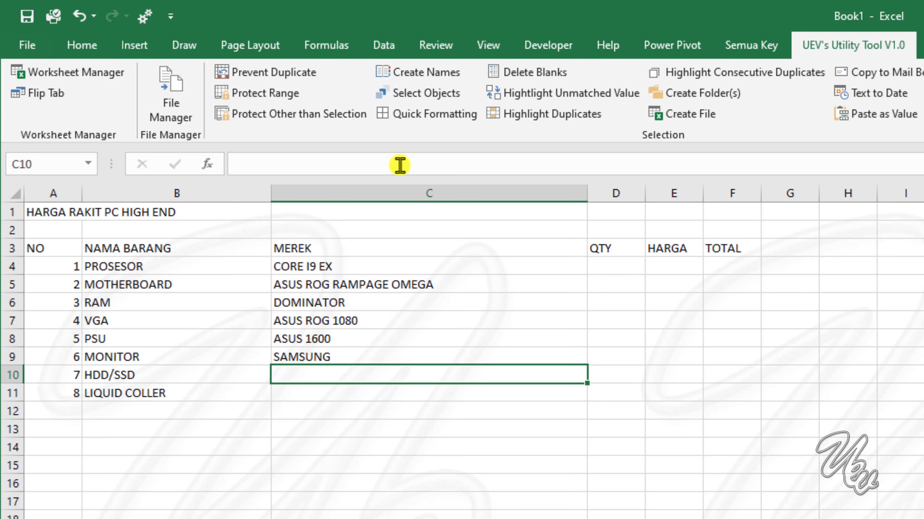
Enter M.2 SAMSUNG 2TB EVO as the HDD/SSD brand in cell C10
{"action": "type", "text": "M.2"}
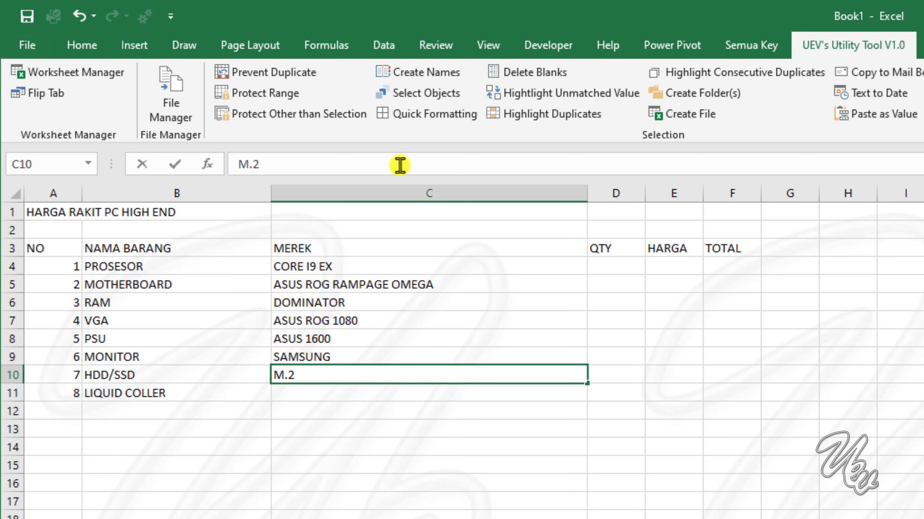
{"action": "type", "text": " SAMSUNG "}
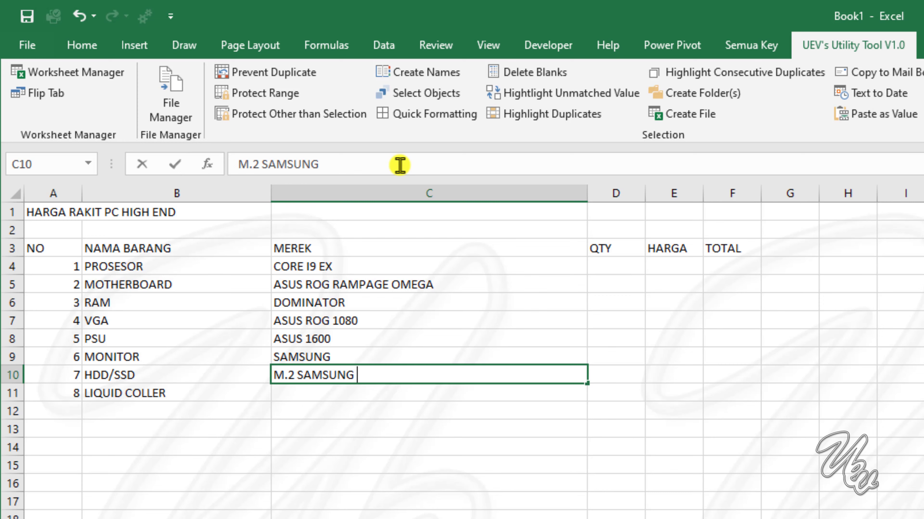
{"action": "type", "text": "2TB EVO"}
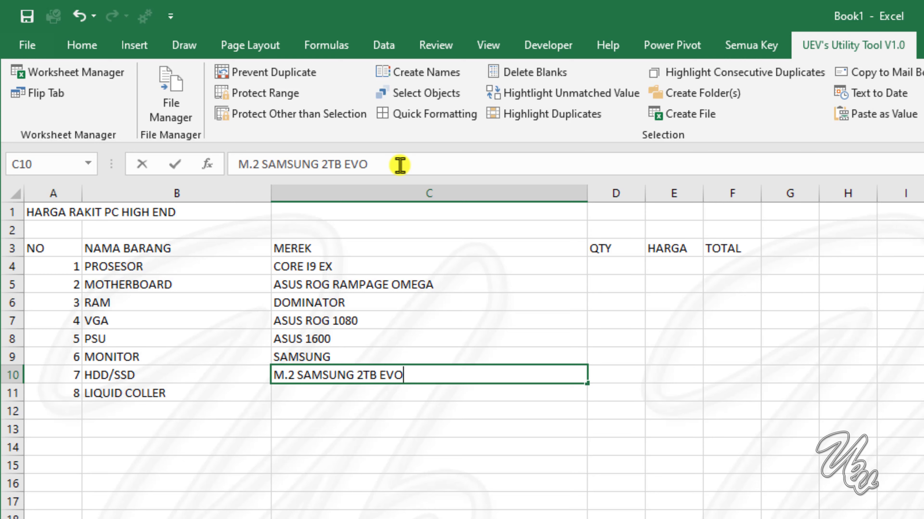
{"action": "key", "text": "Return"}
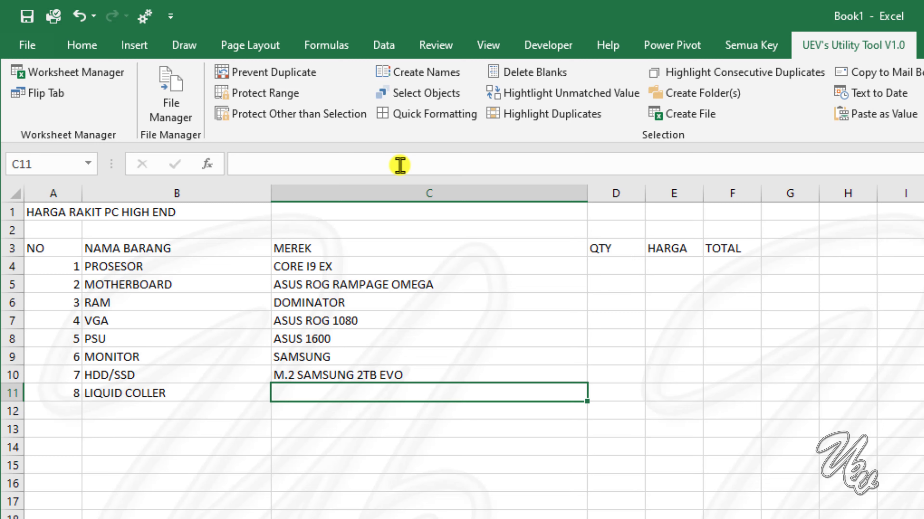
Enter ASUS as the liquid cooler's brand in cell C11 and the quantities 1, 1 and 8 in D4:D6
{"action": "type", "text": "ASUS"}
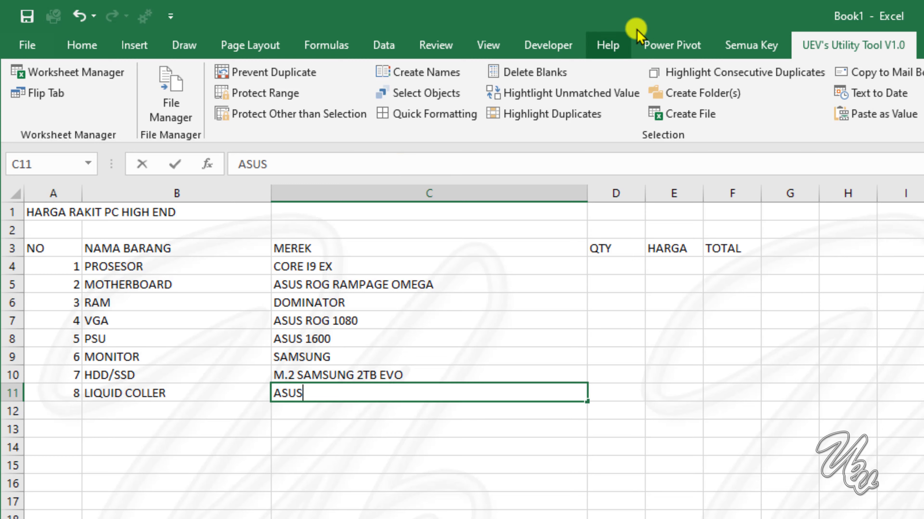
{"action": "left_click", "coordinate": [625, 259]}
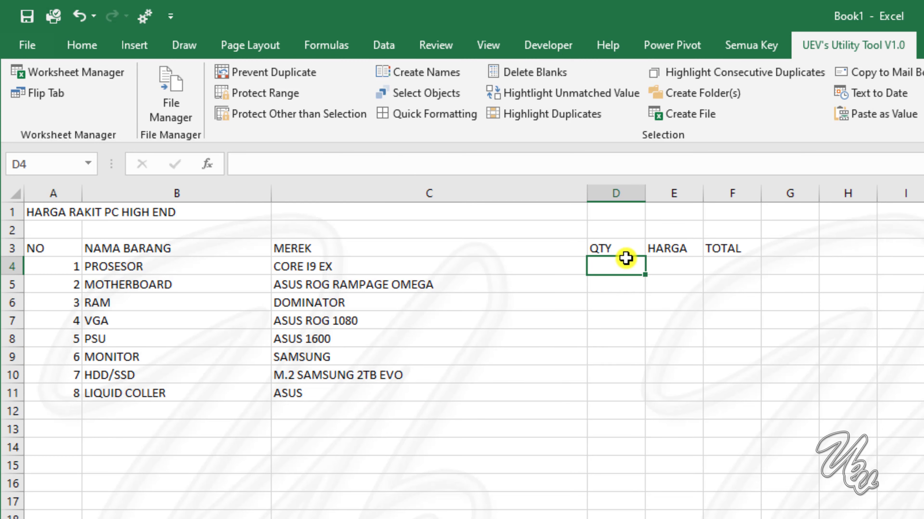
{"action": "type", "text": "1"}
{"action": "key", "text": "Return"}
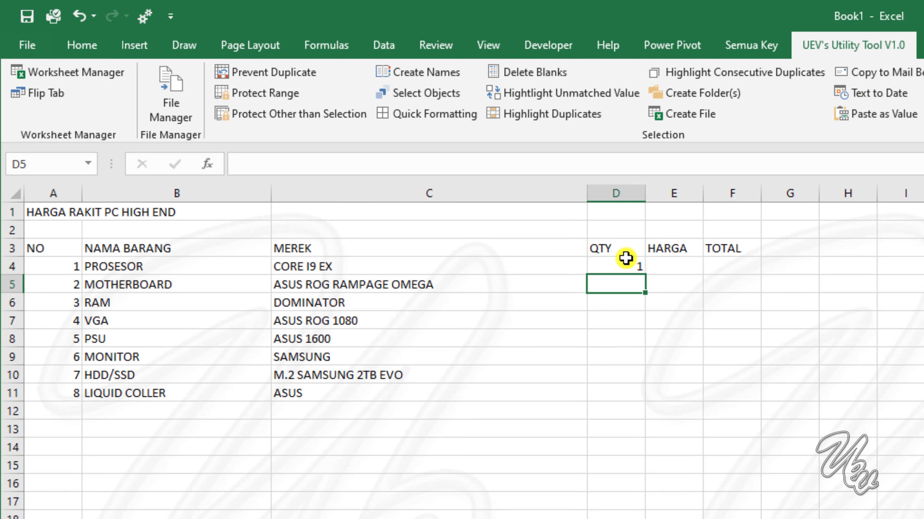
{"action": "type", "text": "1"}
{"action": "key", "text": "Return"}
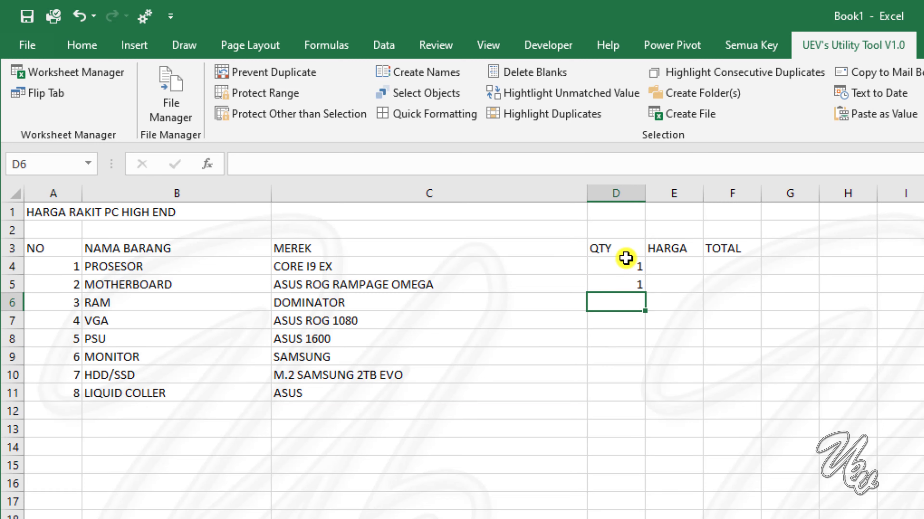
{"action": "type", "text": "8"}
{"action": "key", "text": "Return"}
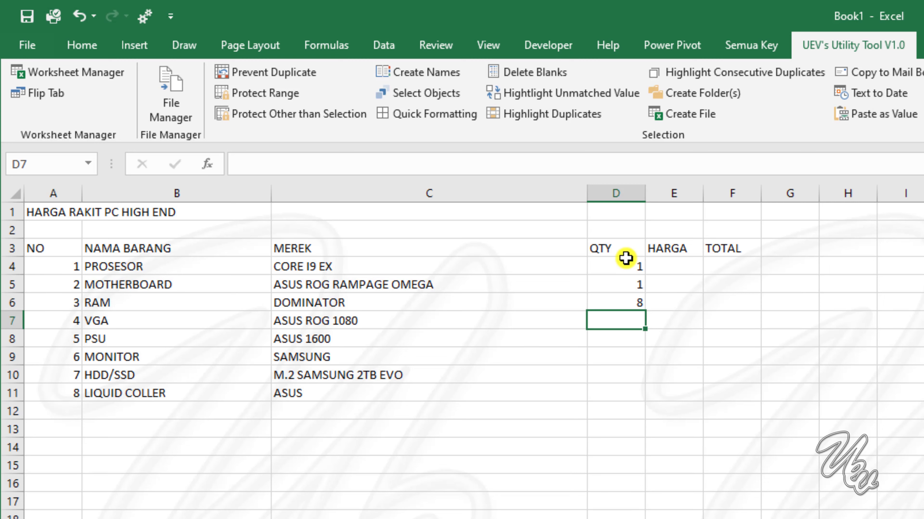
Enter the quantities 2 for the VGA, 1 for the PSU and 4 for the monitor in D7:D9
{"action": "type", "text": "2"}
{"action": "key", "text": "Return"}
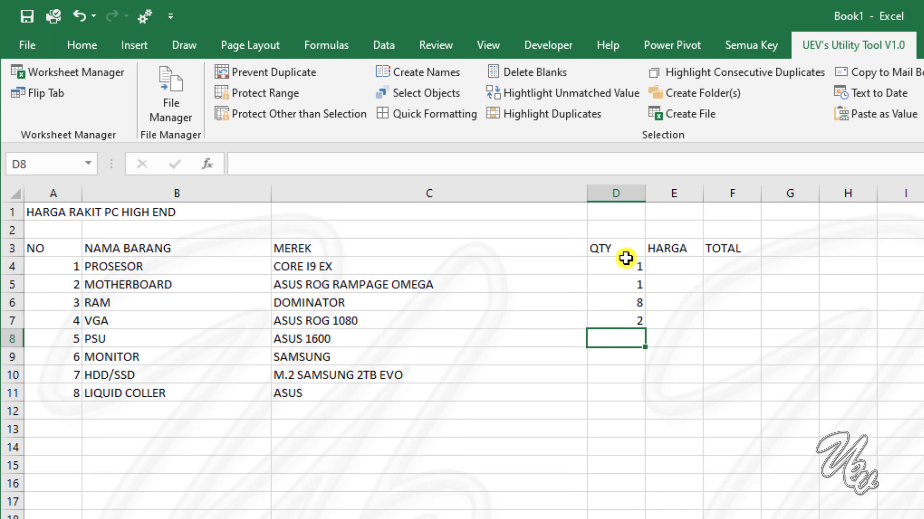
{"action": "type", "text": "1"}
{"action": "key", "text": "Return"}
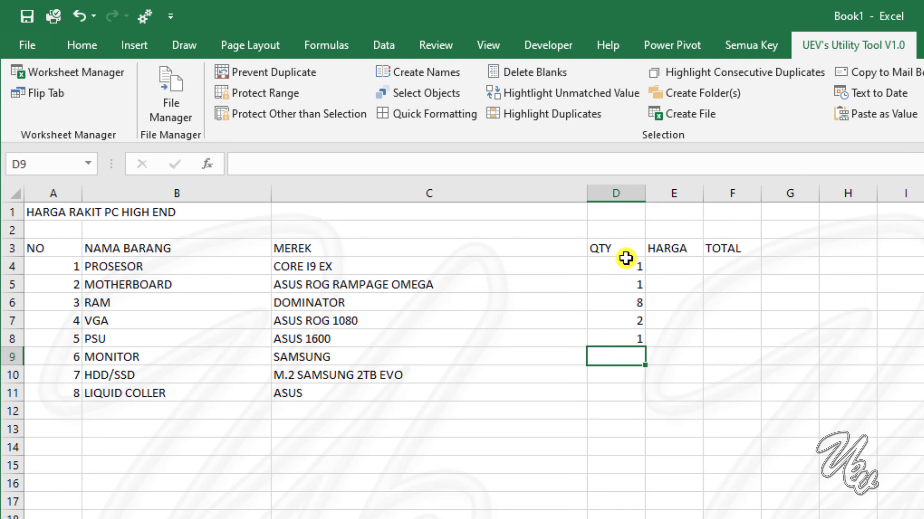
{"action": "type", "text": "4"}
{"action": "key", "text": "Return"}
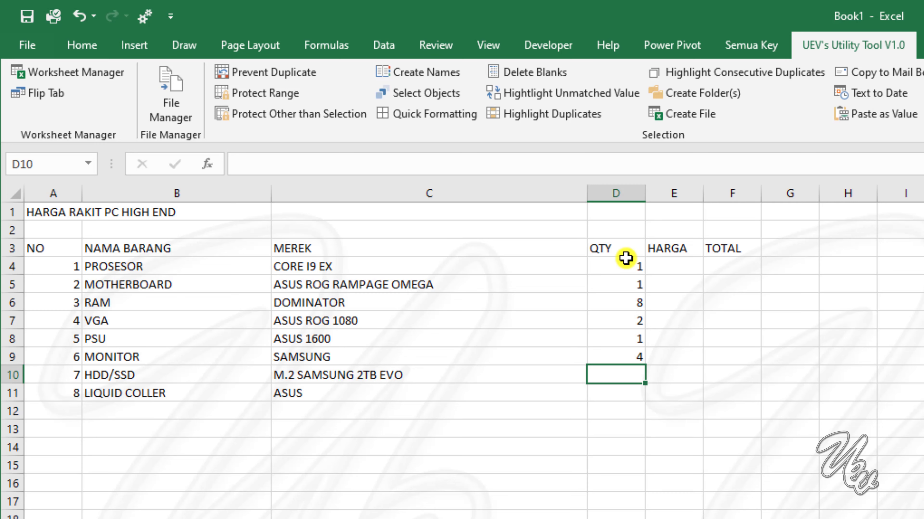
Change the monitor quantity in D9 to 3, and enter quantities 4 in D10 and 2 in D11
{"action": "key", "text": "Up"}
{"action": "type", "text": "3"}
{"action": "key", "text": "Return"}
{"action": "type", "text": "4"}
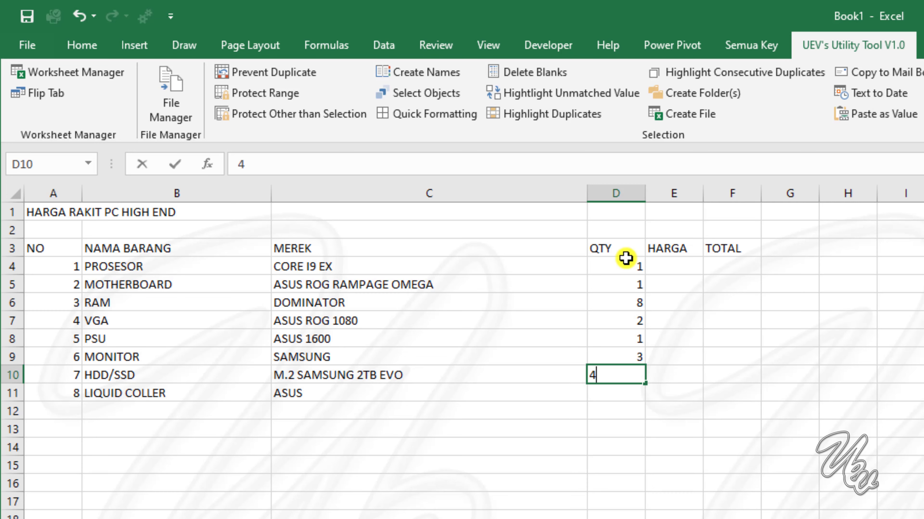
{"action": "key", "text": "Return"}
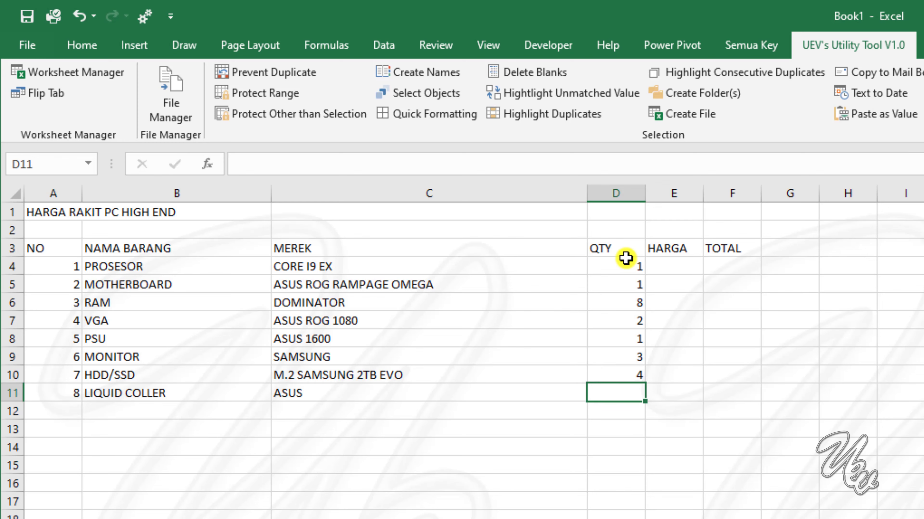
{"action": "type", "text": "2"}
{"action": "key", "text": "Return"}
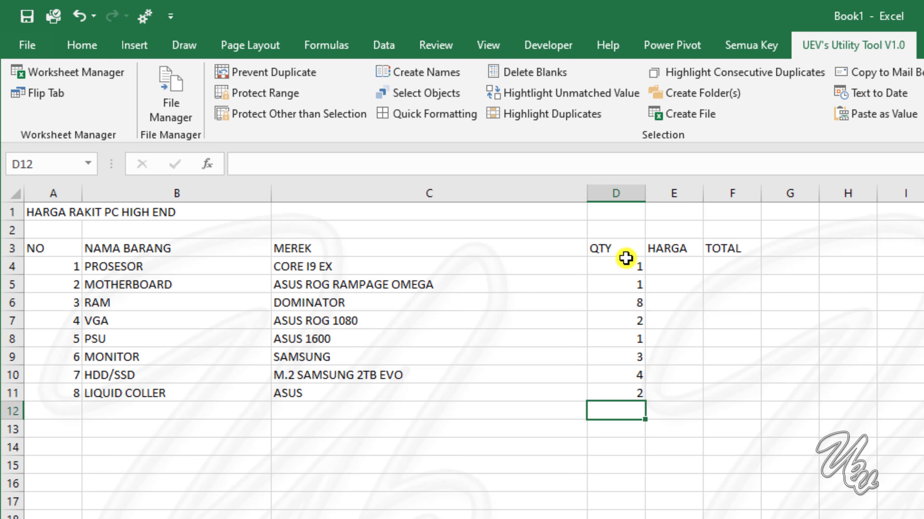
Enter 28000000 as the processor's price in cell E4
{"action": "key", "text": "Right"}
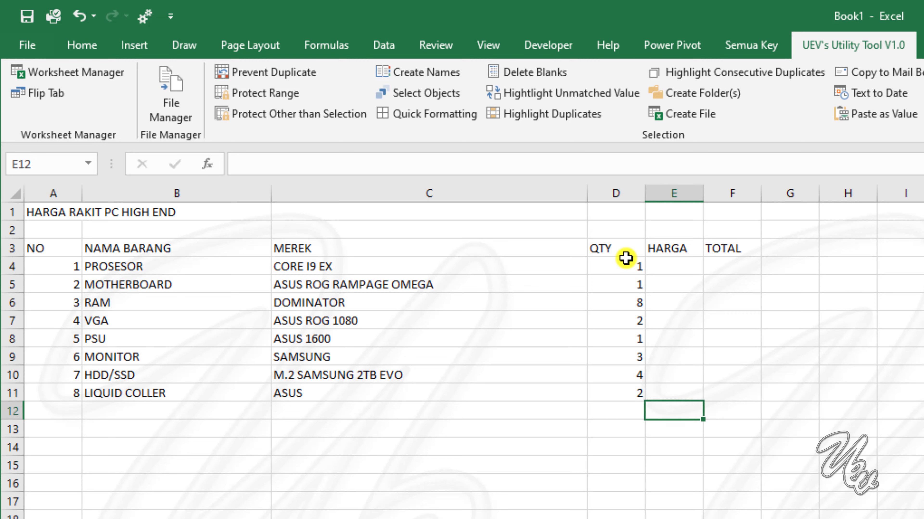
{"action": "key", "text": "Up"}
{"action": "key", "text": "Up"}
{"action": "key", "text": "Up"}
{"action": "key", "text": "Up"}
{"action": "key", "text": "Up"}
{"action": "key", "text": "Up"}
{"action": "key", "text": "Up"}
{"action": "key", "text": "Up"}
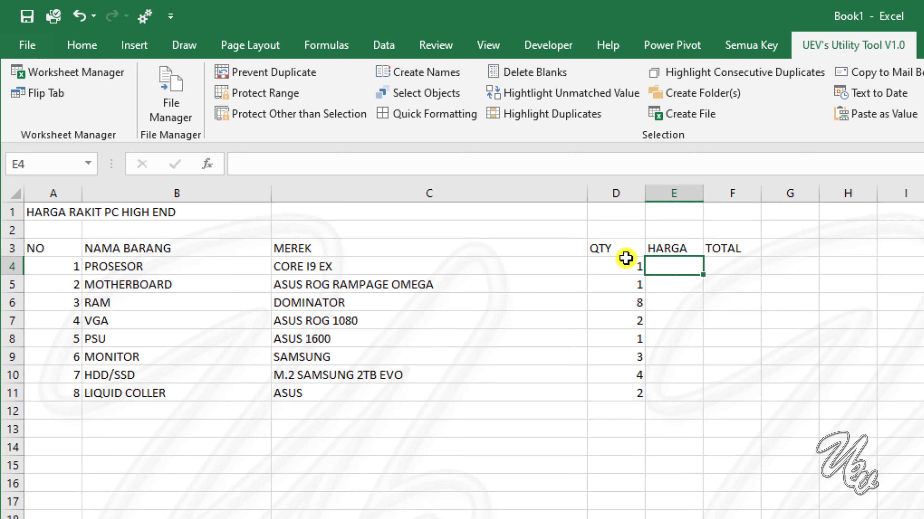
{"action": "type", "text": "2"}
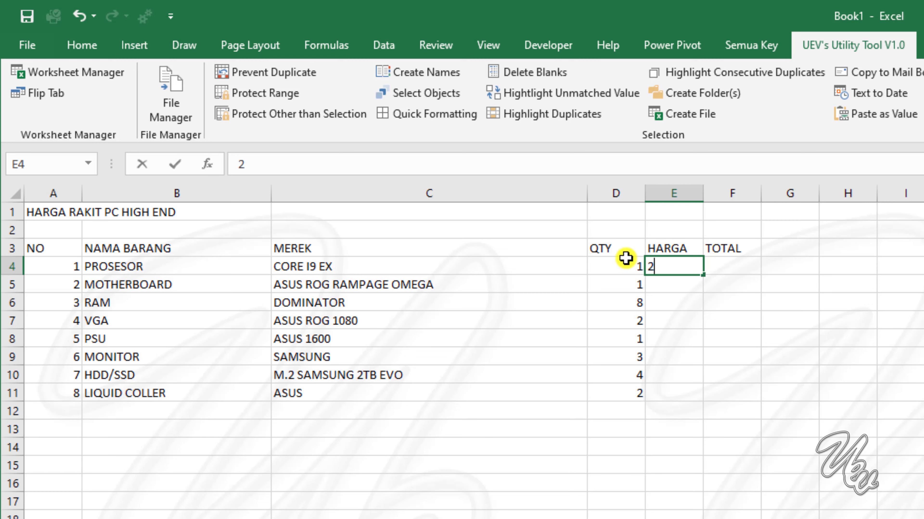
{"action": "type", "text": "8000000"}
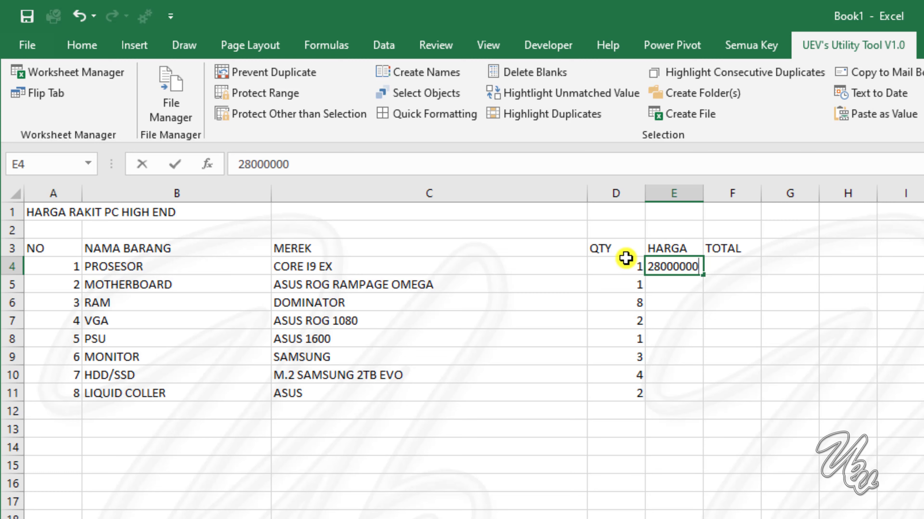
{"action": "key", "text": "Tab"}
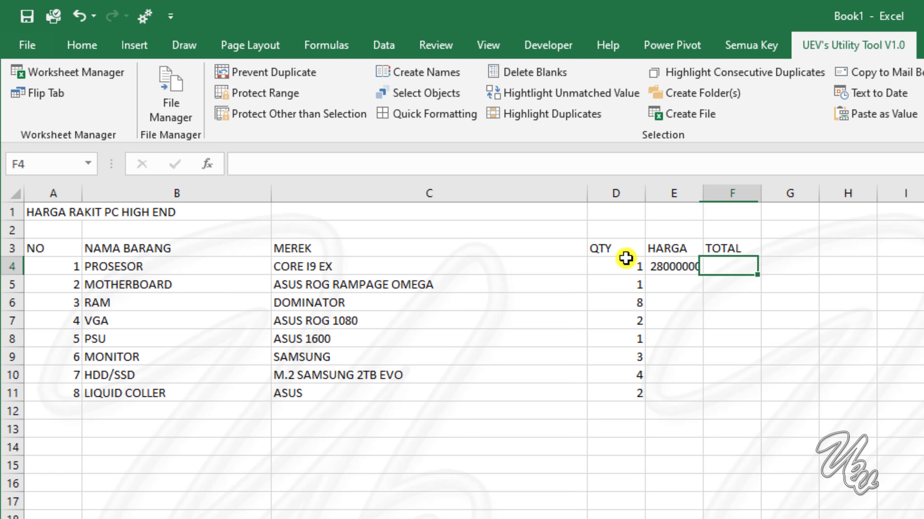
{"action": "key", "text": "Down"}
Format the price and total cells E4:F11 as Accounting with 0 decimal places and no currency symbol
{"action": "mouse_move", "coordinate": [683, 268]}
{"action": "left_mouse_down"}
{"action": "mouse_move", "coordinate": [702, 277]}
{"action": "mouse_move", "coordinate": [754, 371]}
{"action": "mouse_move", "coordinate": [751, 388]}
{"action": "left_mouse_up"}
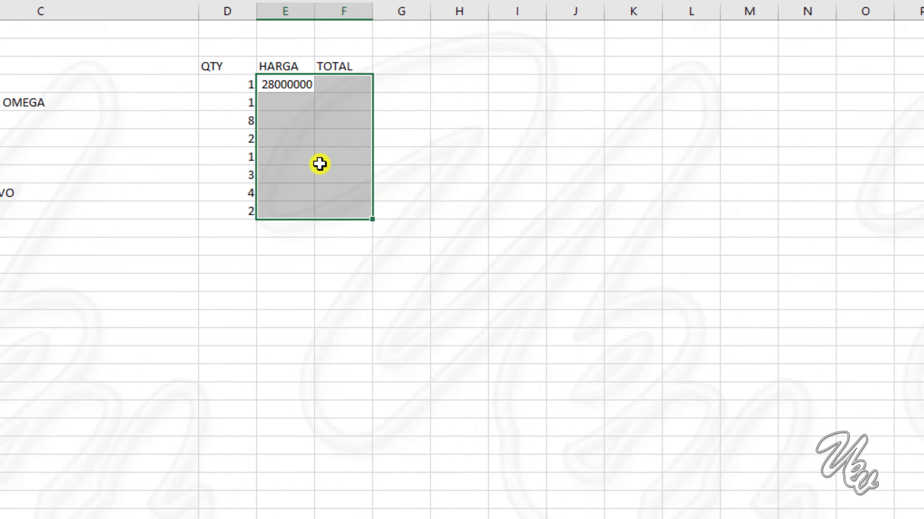
{"action": "right_click", "coordinate": [707, 346]}
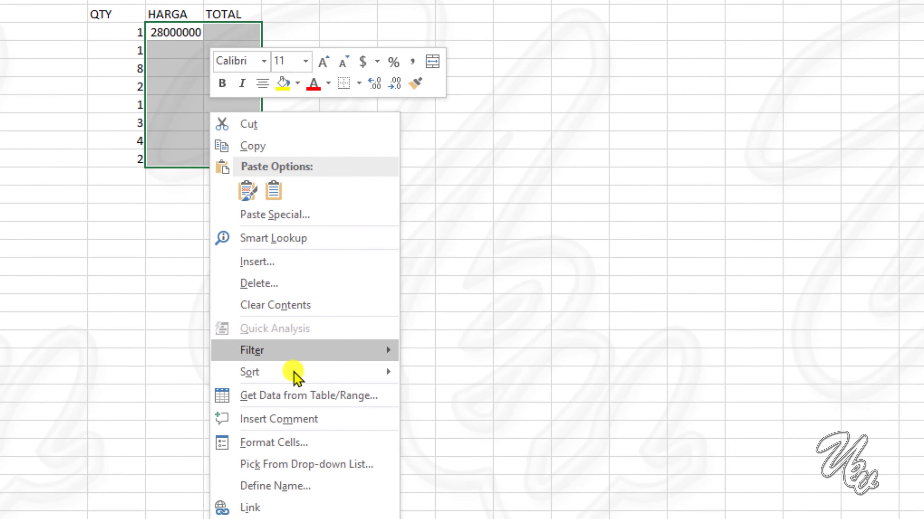
{"action": "left_click", "coordinate": [276, 444]}
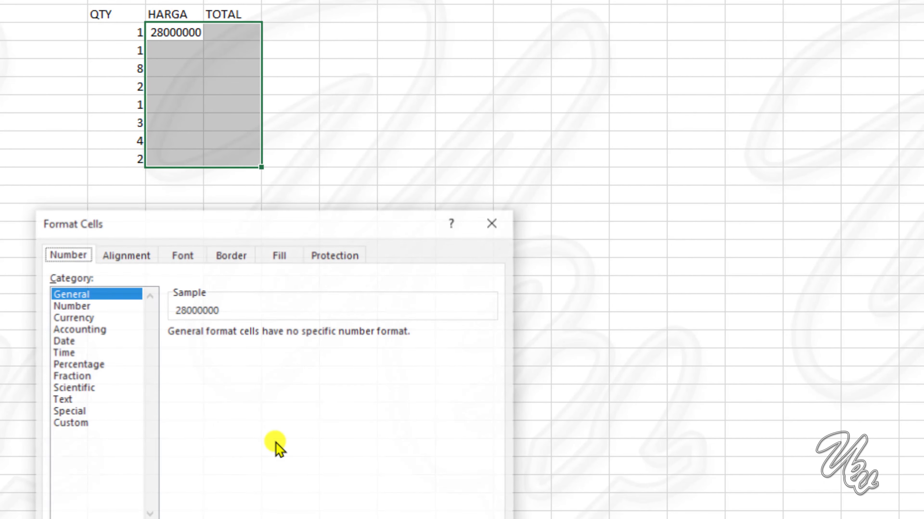
{"action": "left_click", "coordinate": [99, 332]}
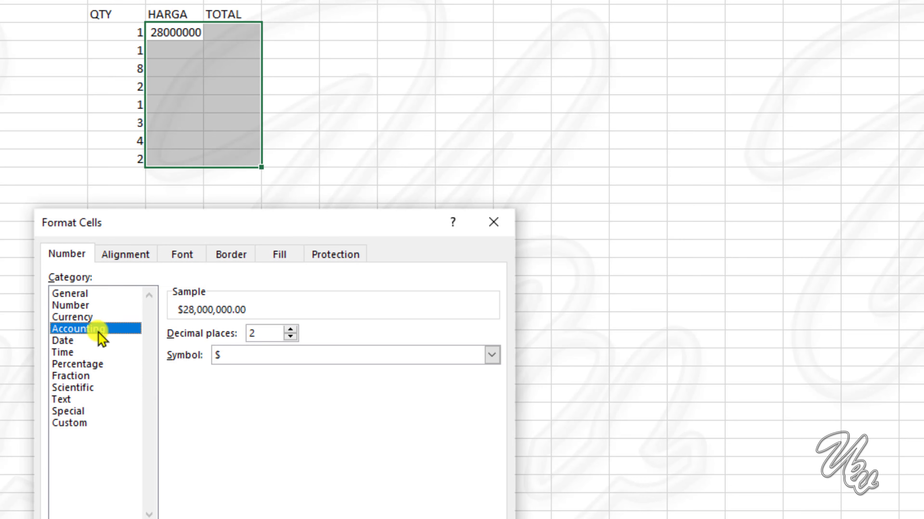
{"action": "left_click", "coordinate": [293, 337]}
{"action": "left_click", "coordinate": [293, 336]}
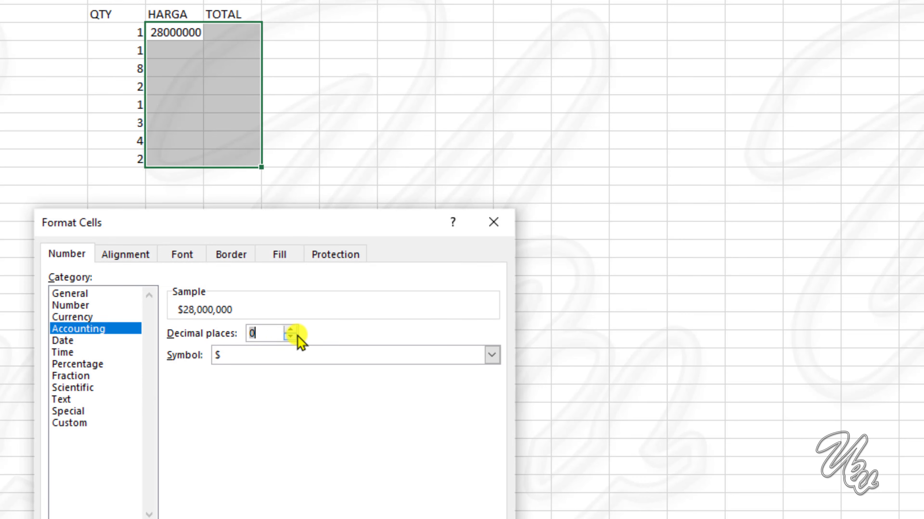
{"action": "left_click", "coordinate": [275, 356]}
{"action": "left_click", "coordinate": [251, 372]}
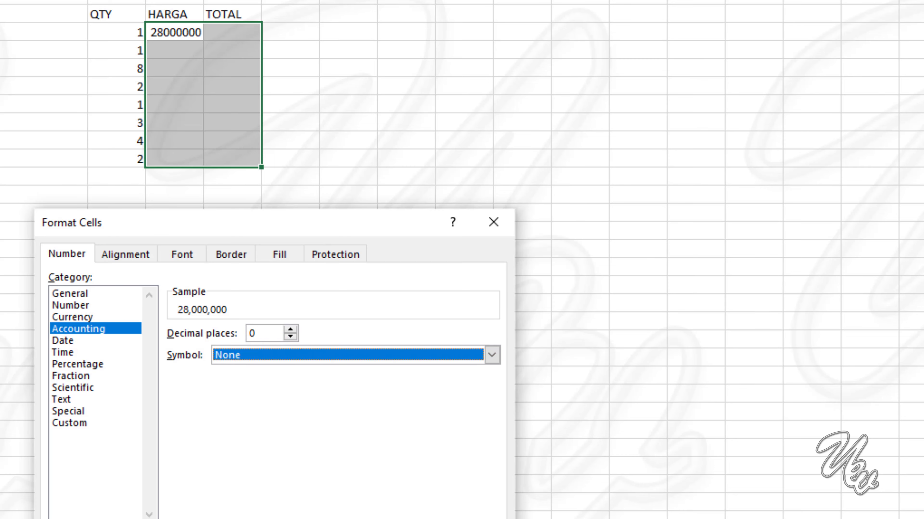
{"action": "key", "text": "Return"}
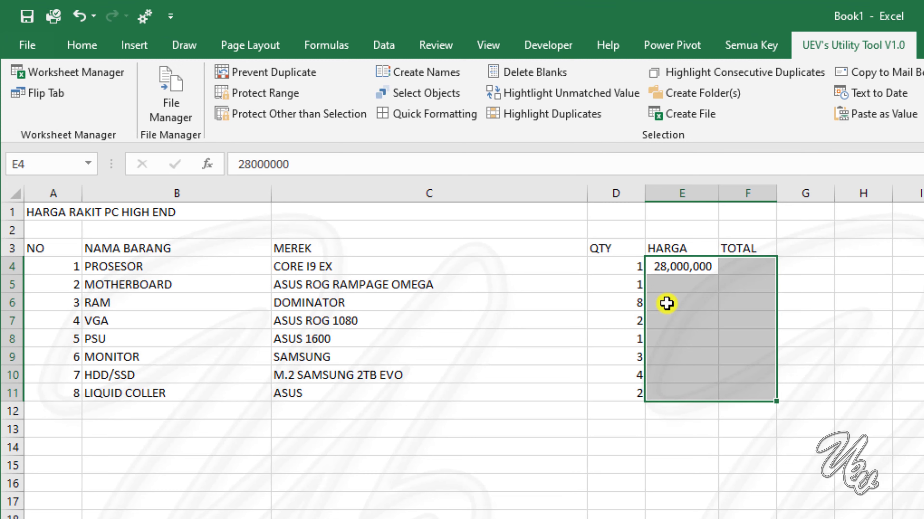
Enter the prices 12000000 for the motherboard in E5 and 9000000 for the RAM in E6
{"action": "left_click", "coordinate": [679, 286]}
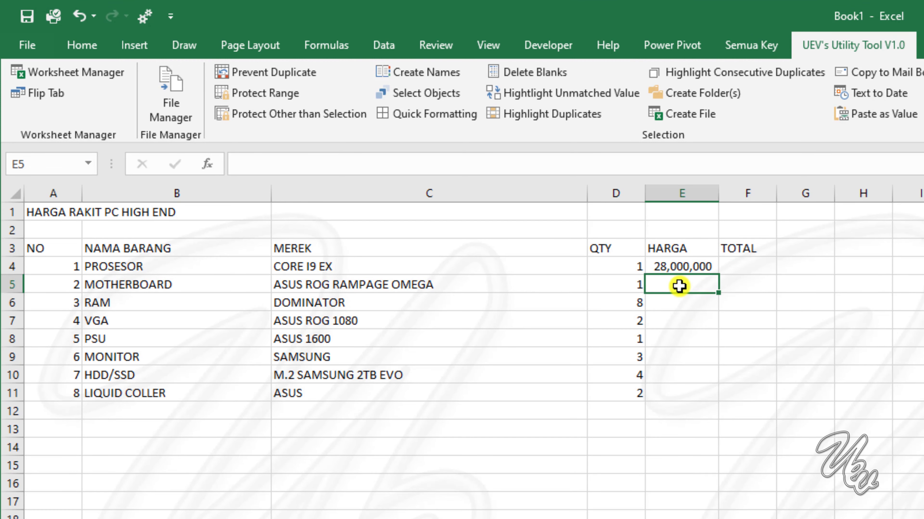
{"action": "type", "text": "12,000,000"}
{"action": "key", "text": "Return"}
{"action": "type", "text": "9000000"}
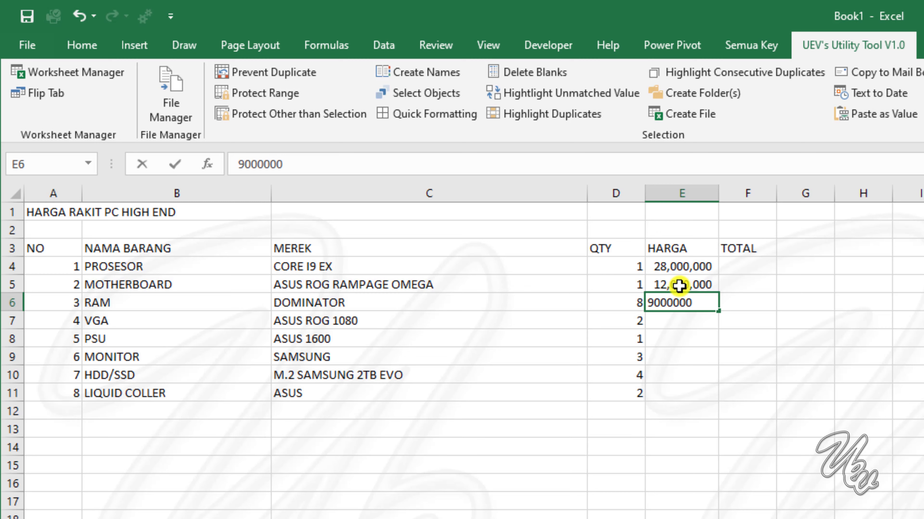
{"action": "key", "text": "Return"}
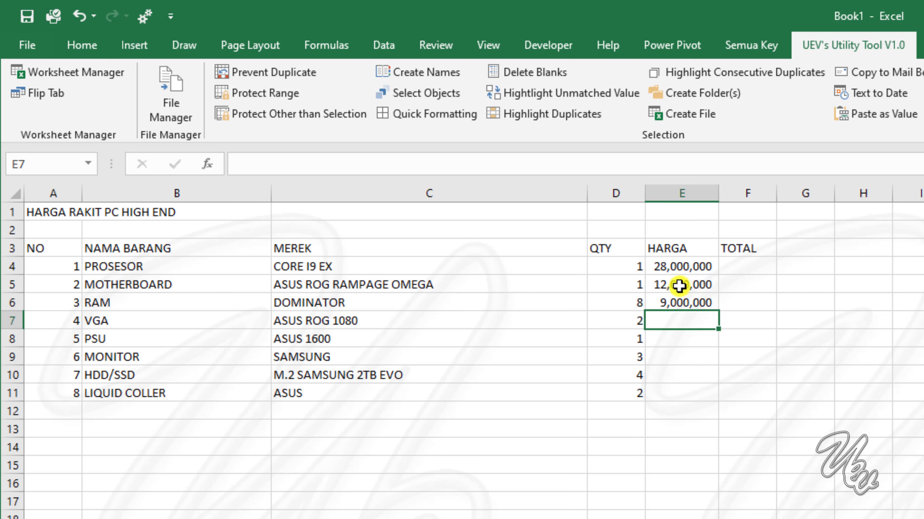
Enter the prices 25000000 for the VGA in E7 and 8000000 for the PSU in E8
{"action": "type", "text": "2500"}
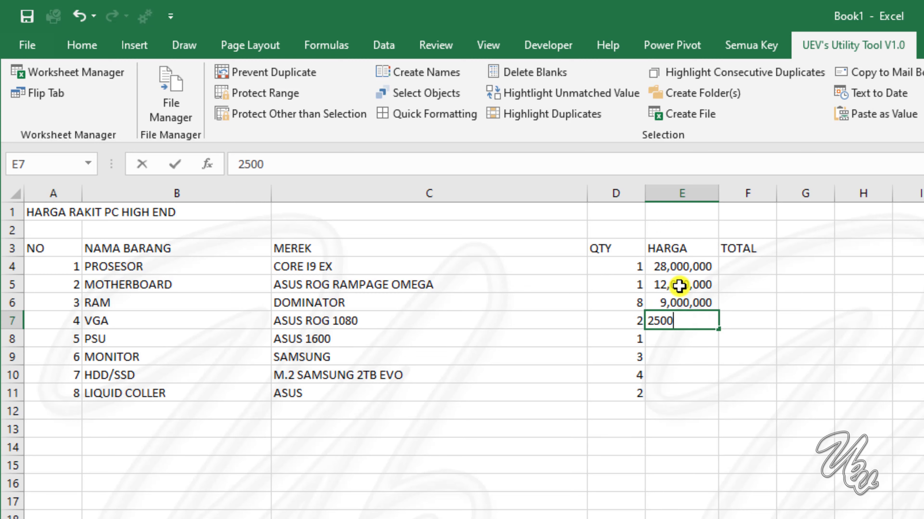
{"action": "type", "text": "0000"}
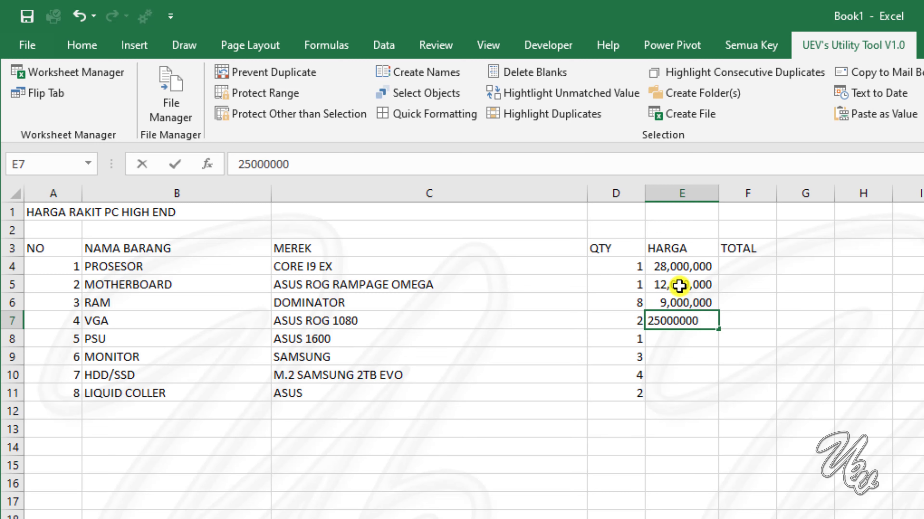
{"action": "key", "text": "Return"}
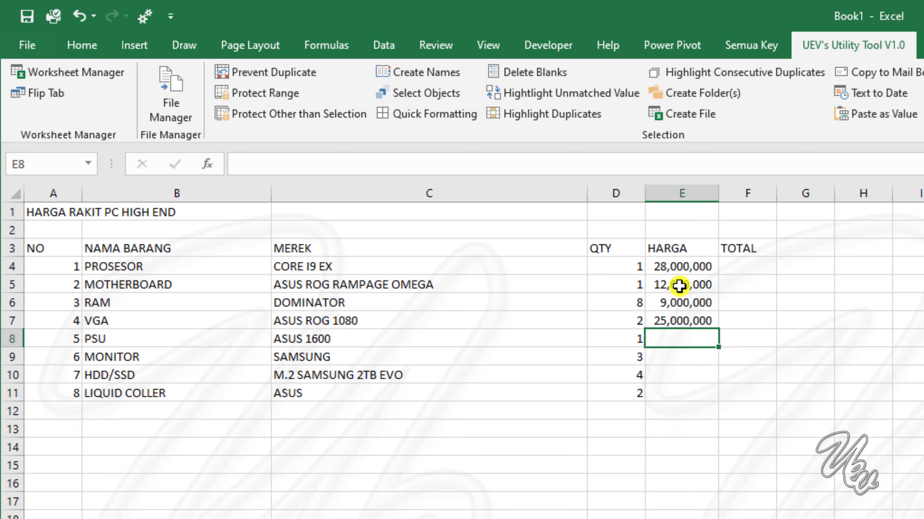
{"action": "type", "text": "8000000"}
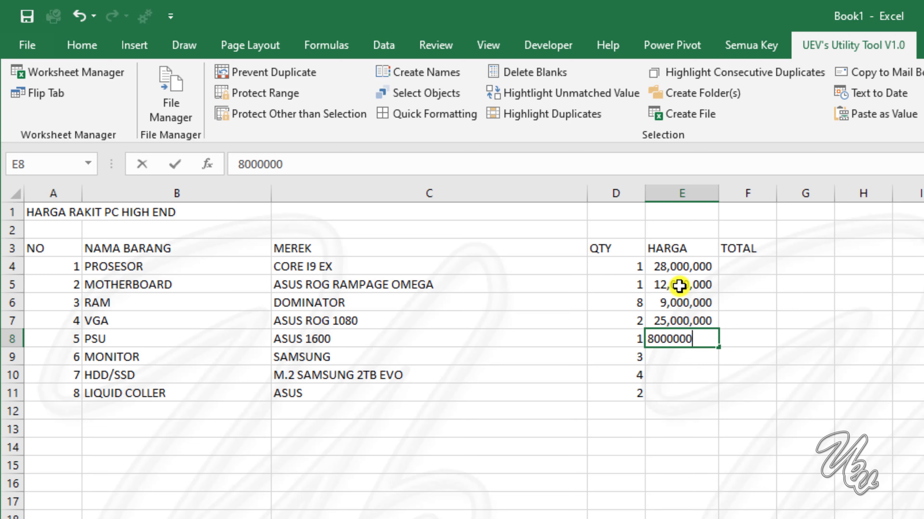
{"action": "key", "text": "Return"}
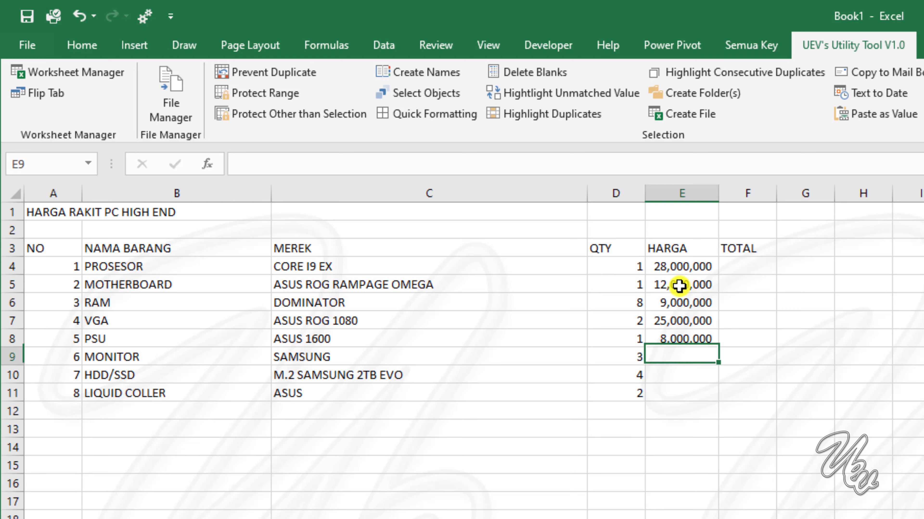
Enter 9000000 as the monitor's price in cell E9
{"action": "type", "text": "9,000,"}
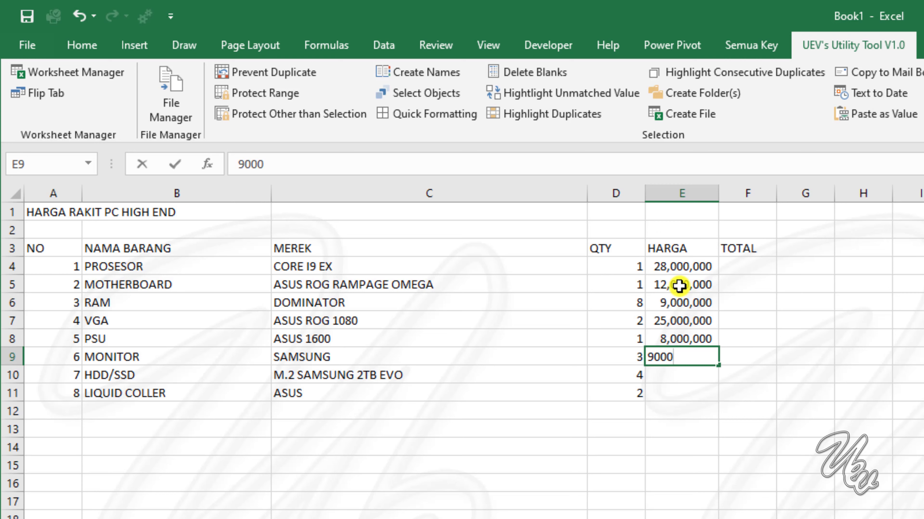
{"action": "type", "text": "000"}
{"action": "key", "text": "Return"}
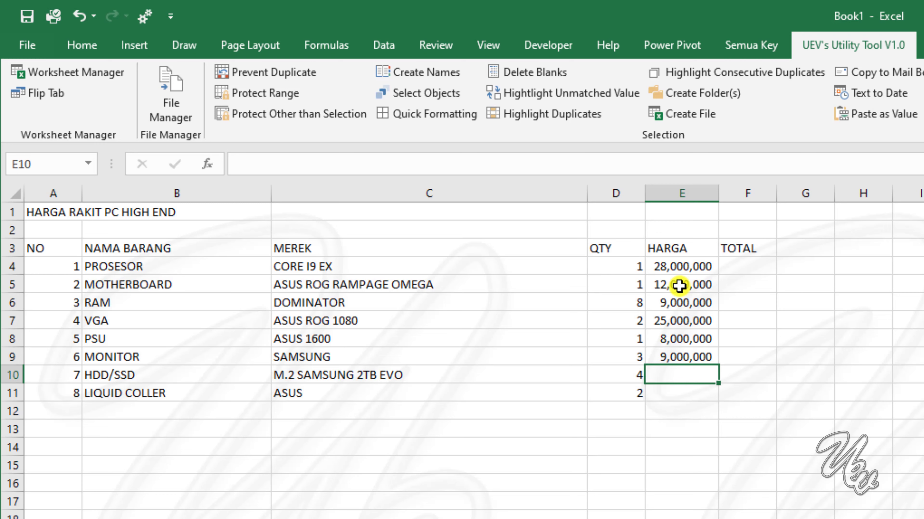
Set the monitor's price in cell E9 to 3000000
{"action": "key", "text": "Up"}
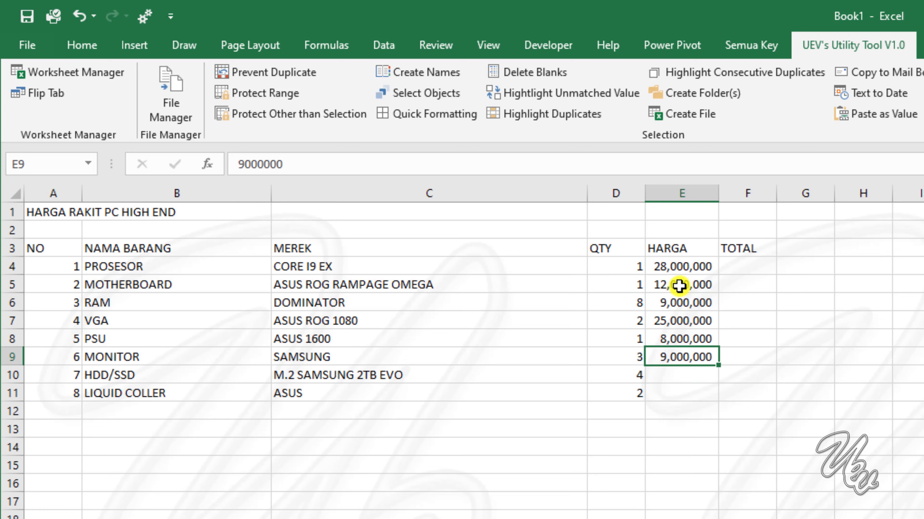
{"action": "type", "text": "30000"}
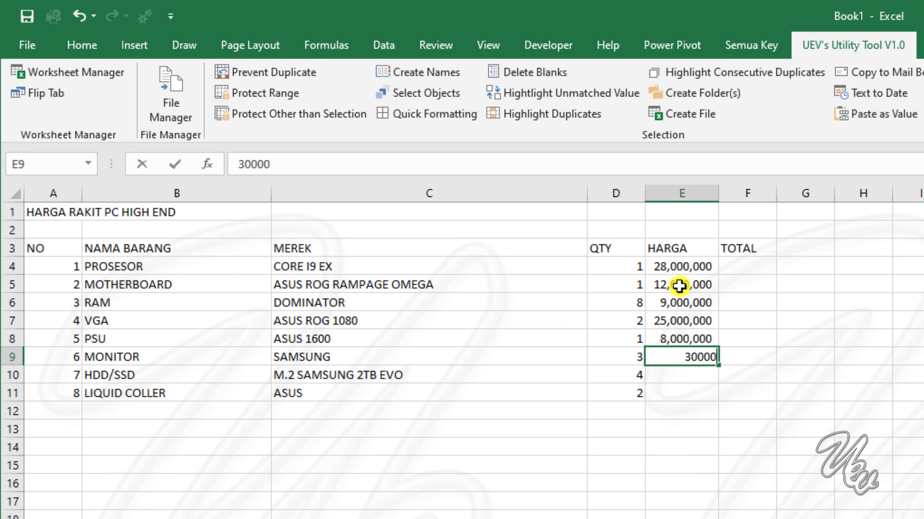
{"action": "type", "text": "00"}
{"action": "key", "text": "Return"}
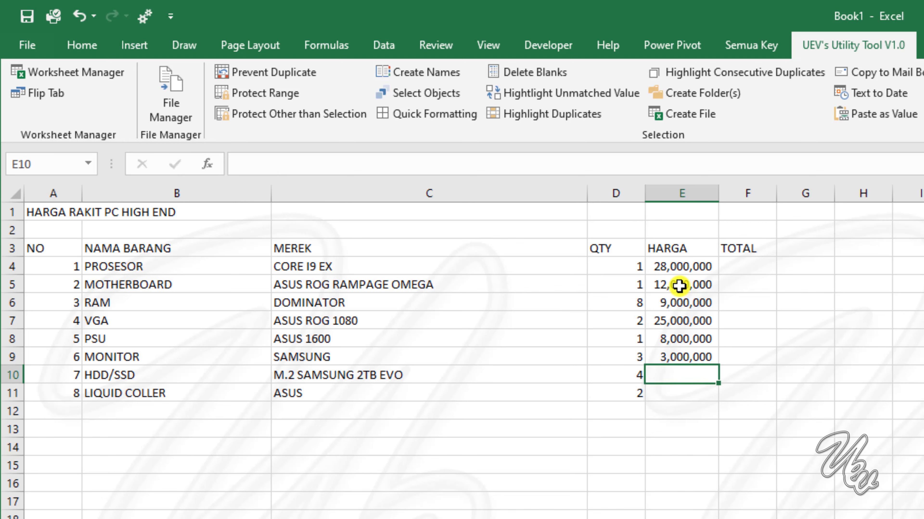
Enter the prices 9000000 for the HDD/SSD in E10 and 3000000 for the liquid cooler in E11
{"action": "type", "text": "9000000"}
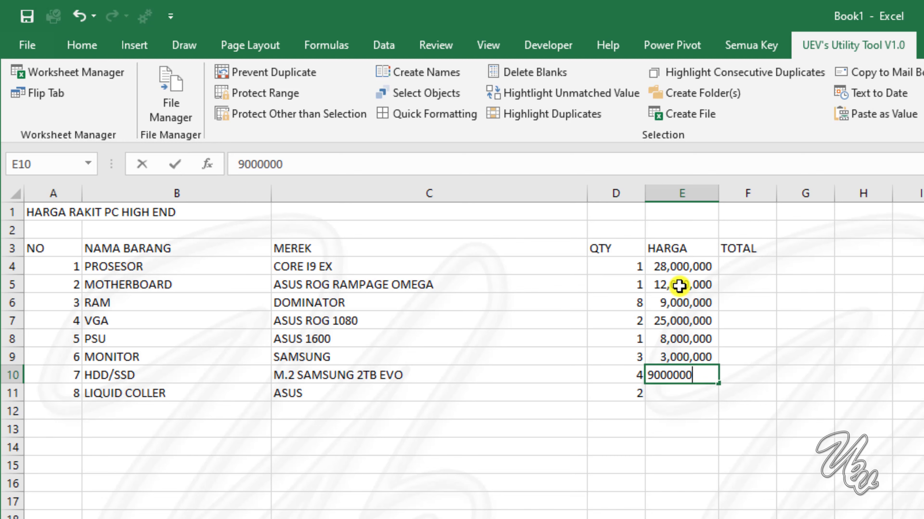
{"action": "key", "text": "Return"}
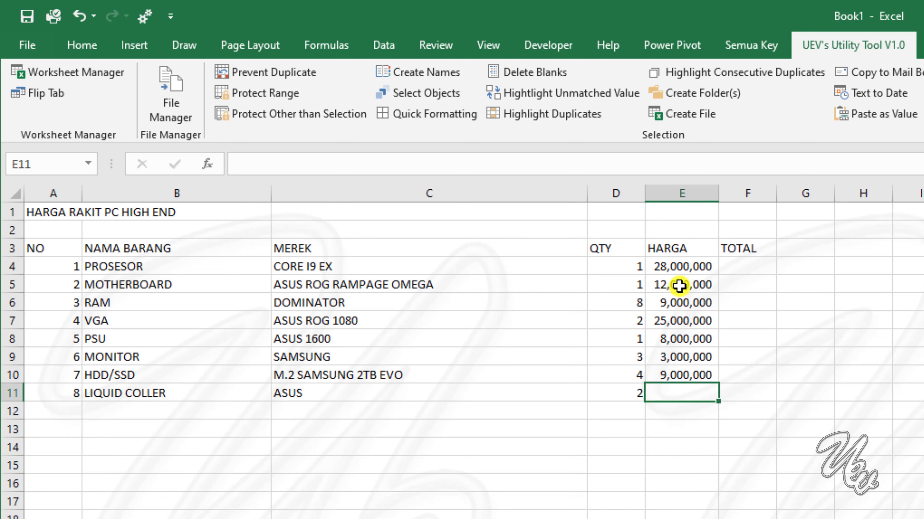
{"action": "type", "text": "3"}
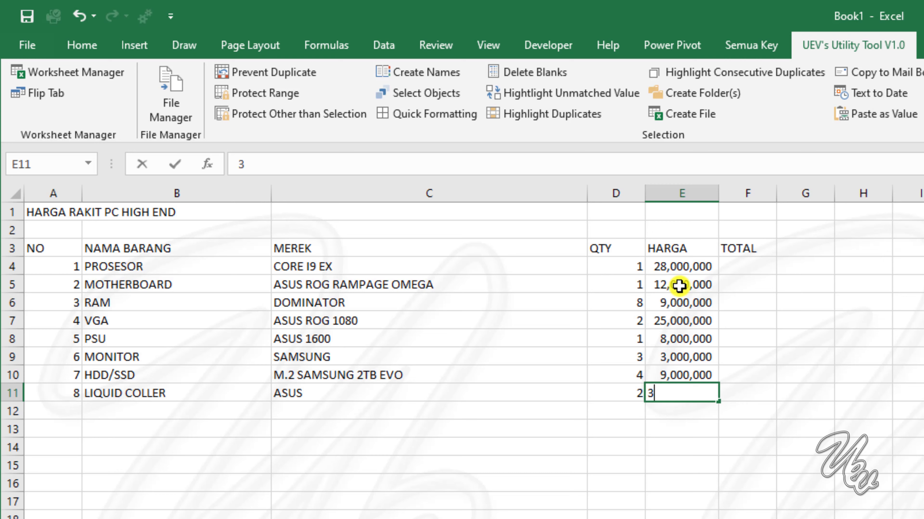
{"action": "type", "text": ",000,000000"}
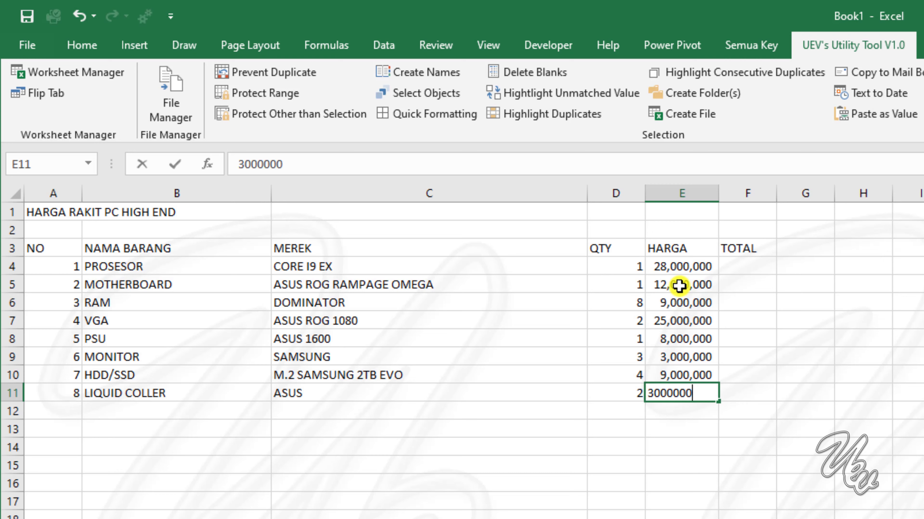
{"action": "key", "text": "Up"}
Go to the processor's total cell F4 and widen column F to about twice its width
{"action": "key", "text": "Right"}
{"action": "key", "text": "Up"}
{"action": "key", "text": "Up"}
{"action": "key", "text": "Up"}
{"action": "key", "text": "Up"}
{"action": "key", "text": "Up"}
{"action": "key", "text": "Up"}
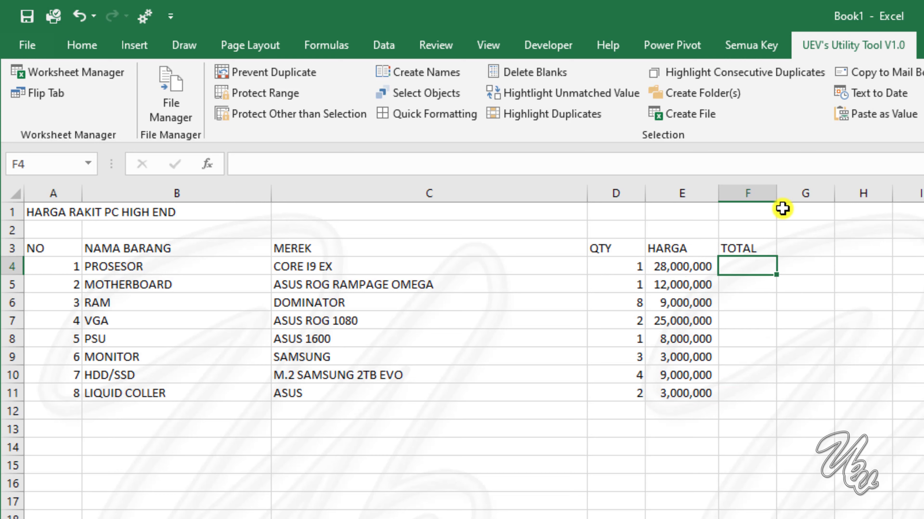
{"action": "left_click_drag", "start_coordinate": [782, 191], "coordinate": [852, 193]}
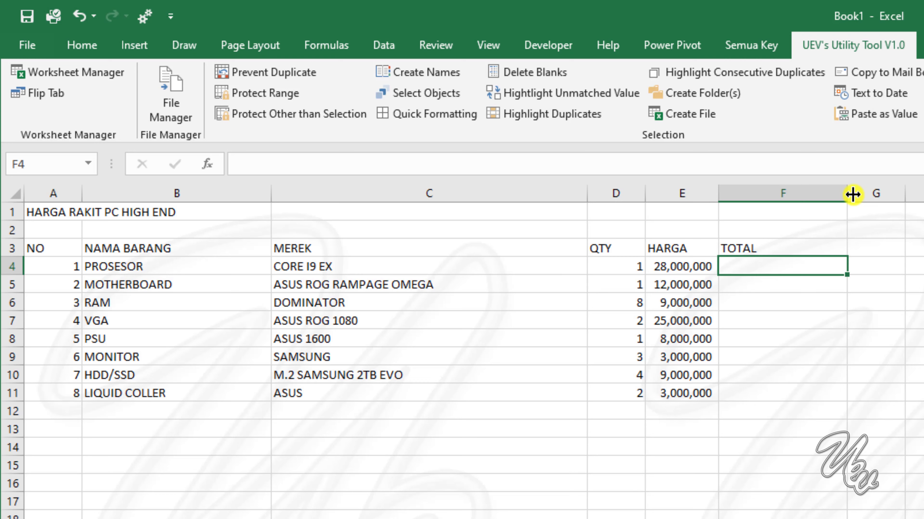
Calculate the processor's total in F4 with the formula =E4*D4
{"action": "type", "text": "="}
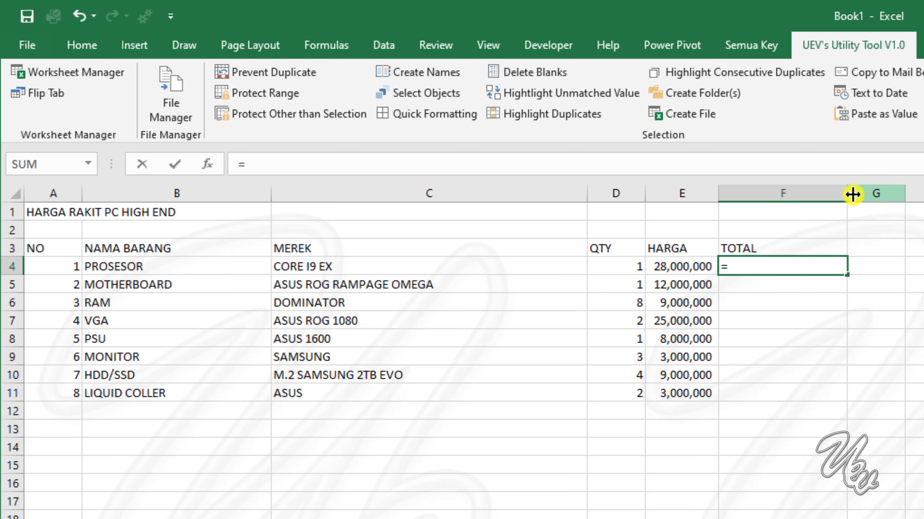
{"action": "key", "text": "Left"}
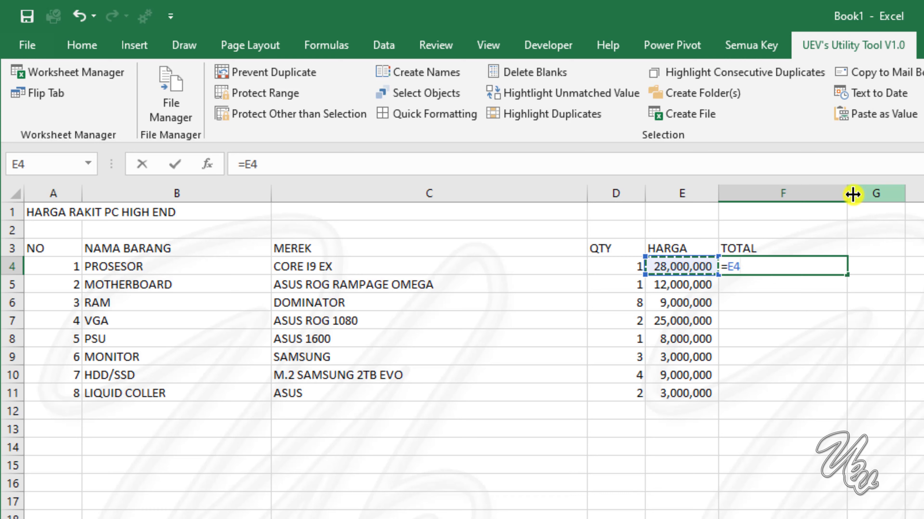
{"action": "type", "text": "*"}
{"action": "key", "text": "Left"}
{"action": "key", "text": "Left"}
{"action": "key", "text": "Return"}
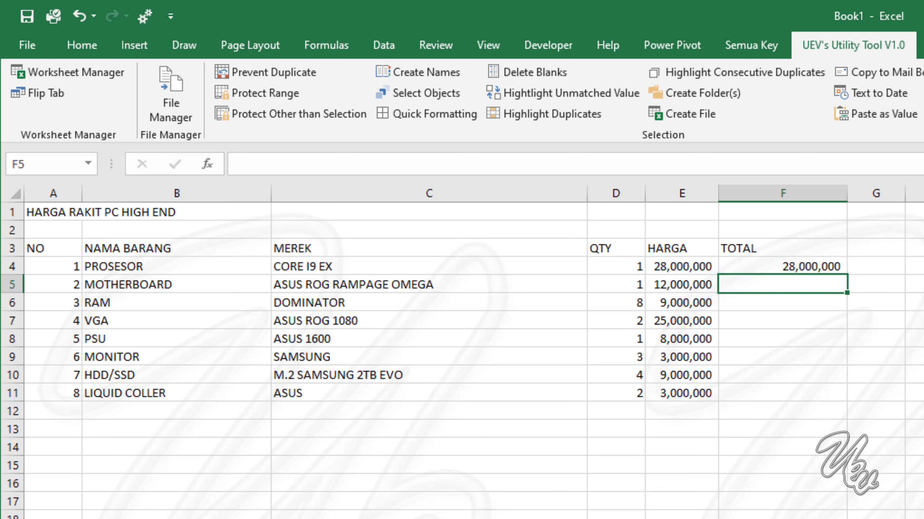
Fill the total formula from F4 down through F11 for all remaining components
{"action": "left_click", "coordinate": [787, 262]}
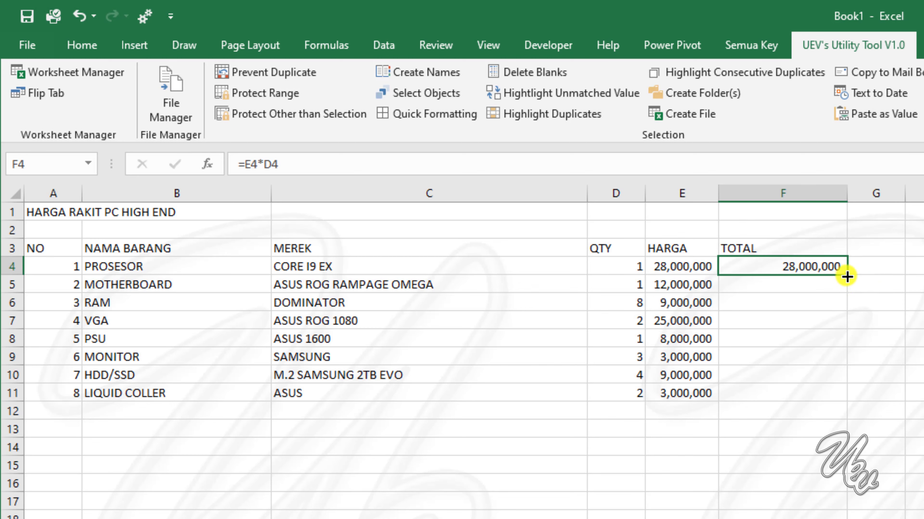
{"action": "left_click_drag", "start_coordinate": [846, 276], "coordinate": [843, 328]}
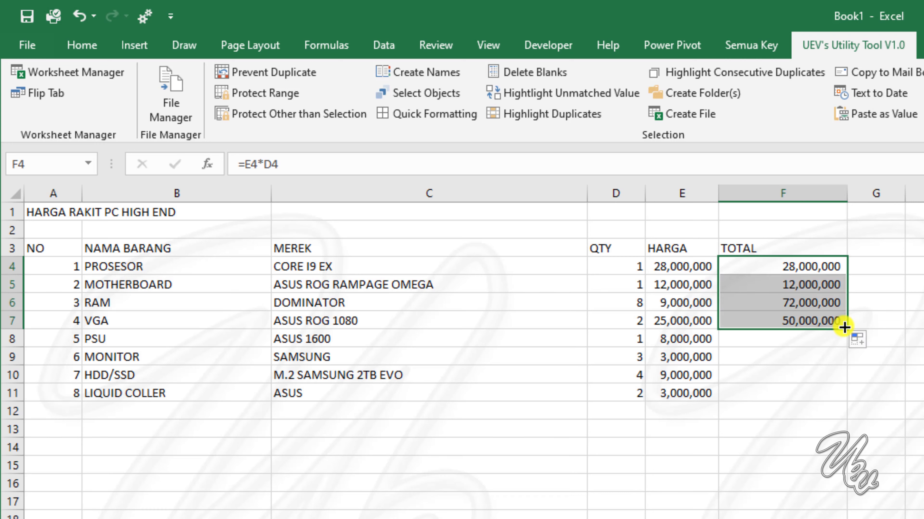
{"action": "double_click", "coordinate": [844, 327]}
Enter the summary labels TOTAL in B12 and RATA-RATA in B13
{"action": "left_click", "coordinate": [218, 415]}
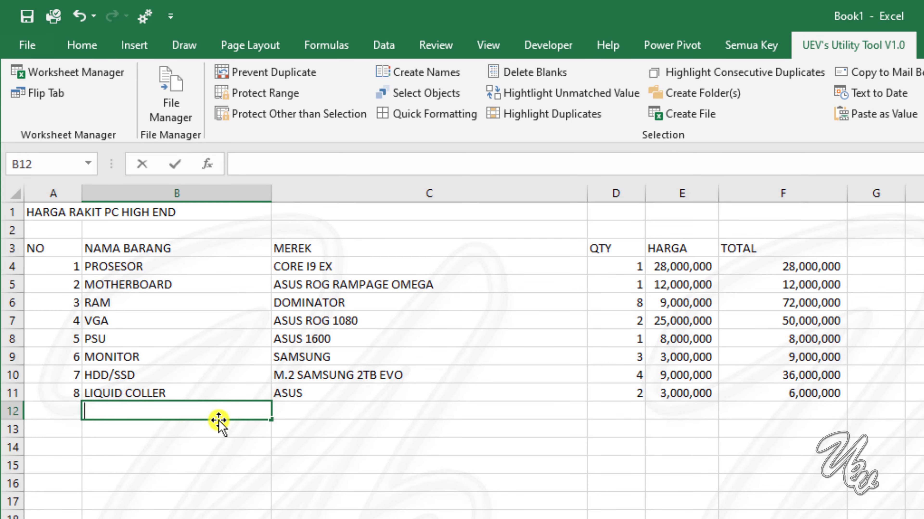
{"action": "type", "text": "TOTAL"}
{"action": "key", "text": "Return"}
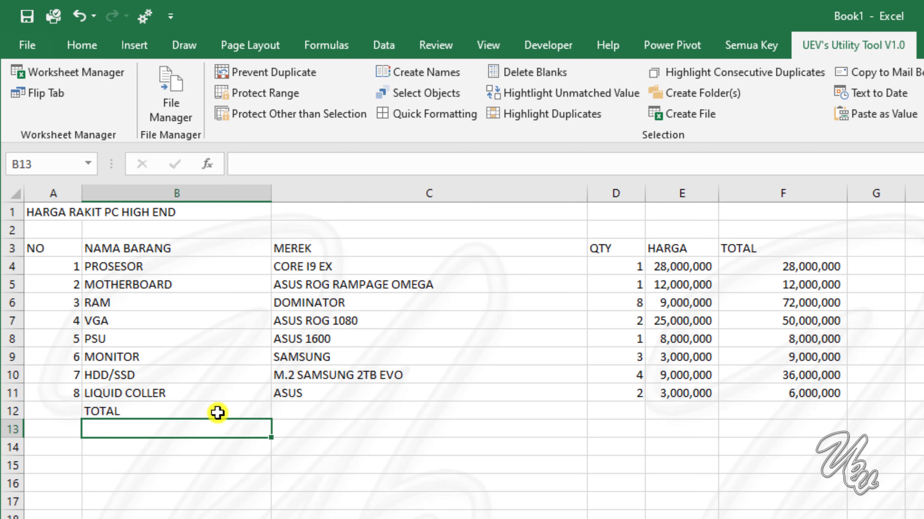
{"action": "type", "text": "RATA"}
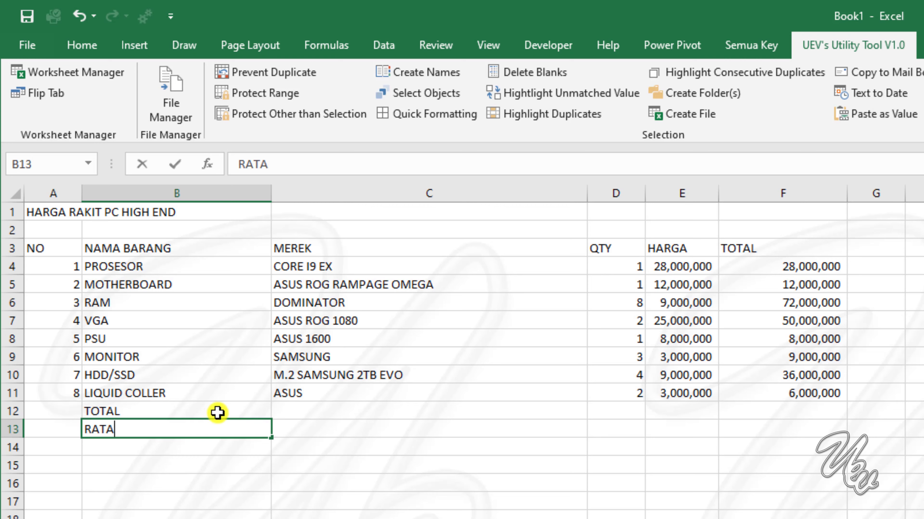
{"action": "type", "text": "-RATA"}
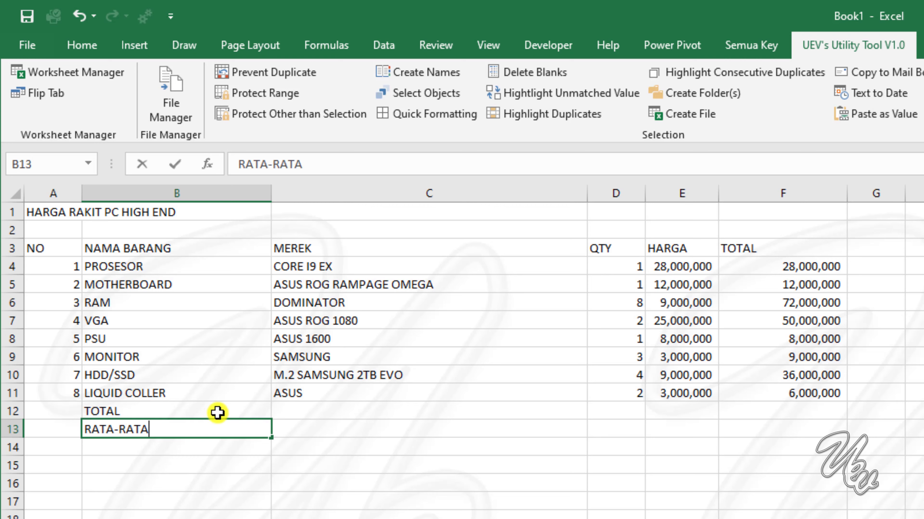
{"action": "key", "text": "Return"}
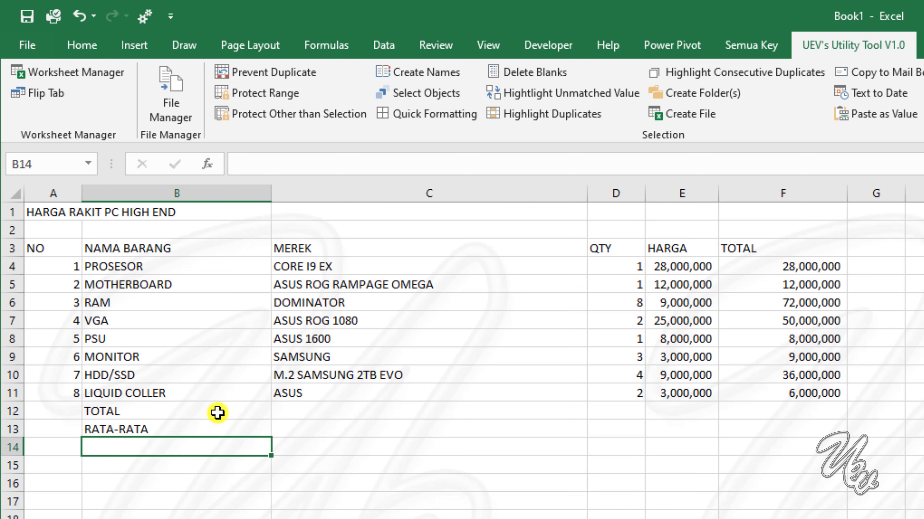
Enter the summary labels NILAI TERBESAR in B14, NILAI TERKECIL in B15 and BANYAK DATA in B16
{"action": "type", "text": "NILAI"}
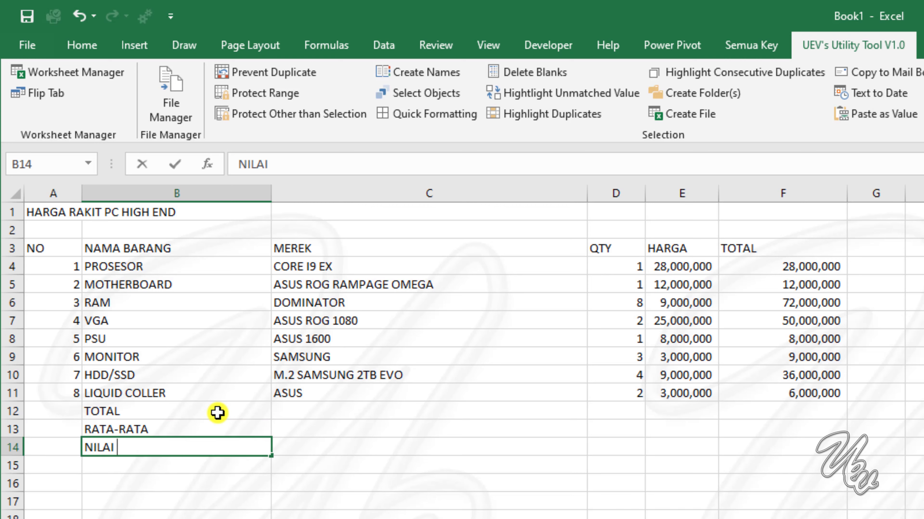
{"action": "type", "text": " TERBESAR"}
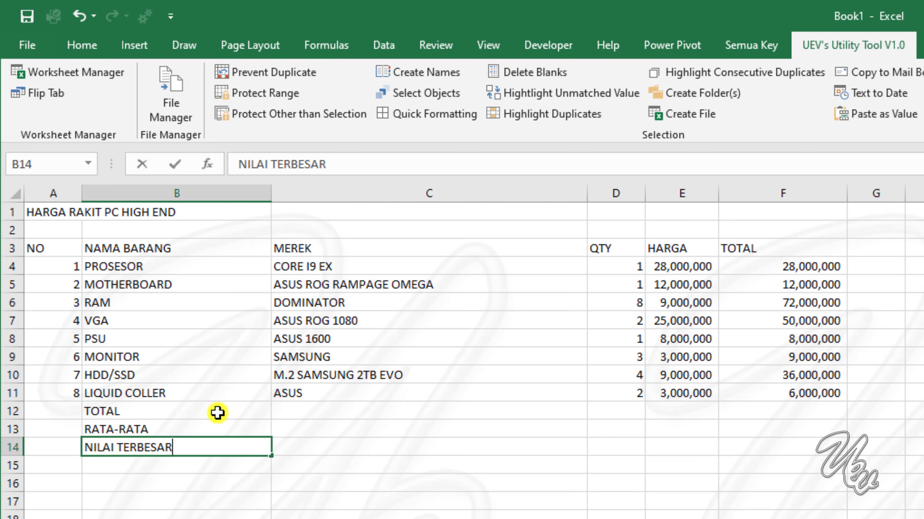
{"action": "key", "text": "Return"}
{"action": "type", "text": "NI"}
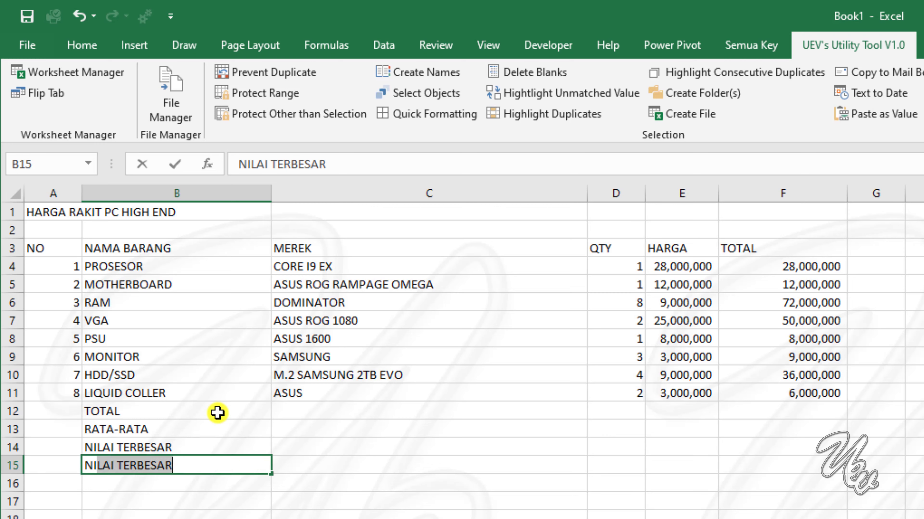
{"action": "key", "text": "Delete"}
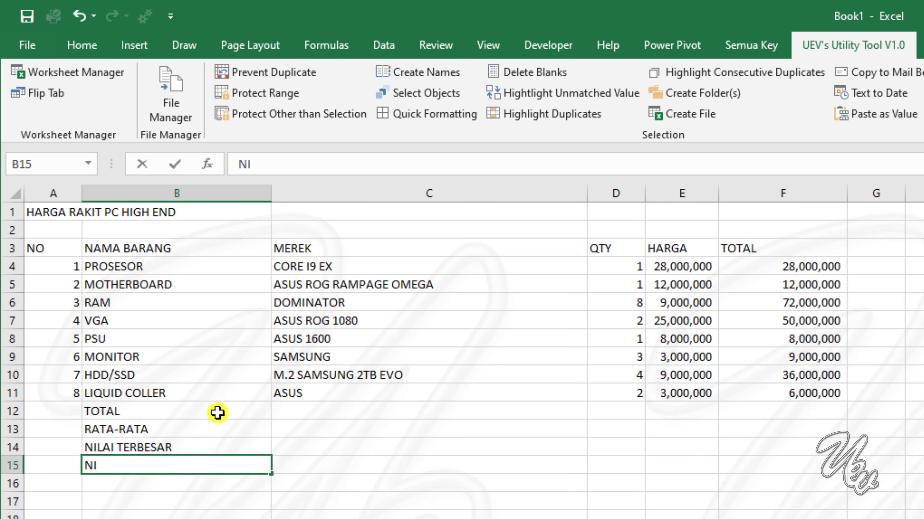
{"action": "type", "text": "LAI TERKECIL"}
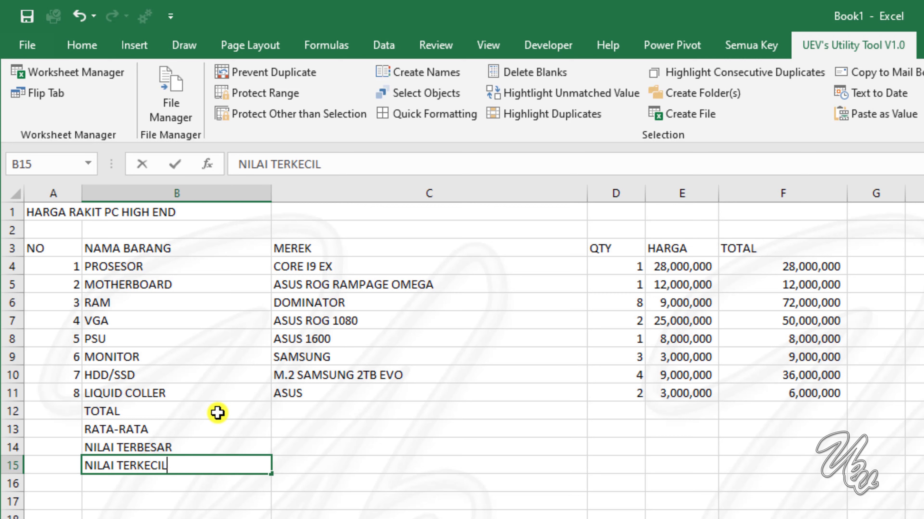
{"action": "key", "text": "Return"}
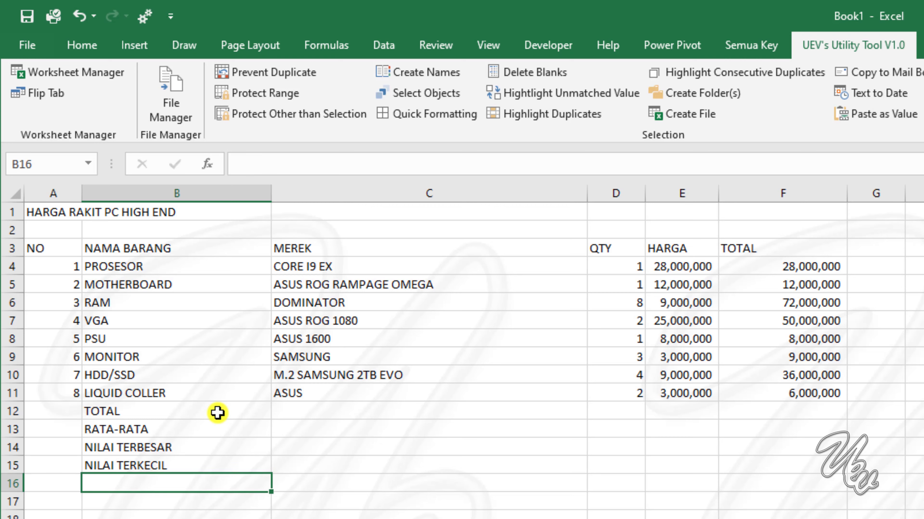
{"action": "type", "text": "BANYAK DATA"}
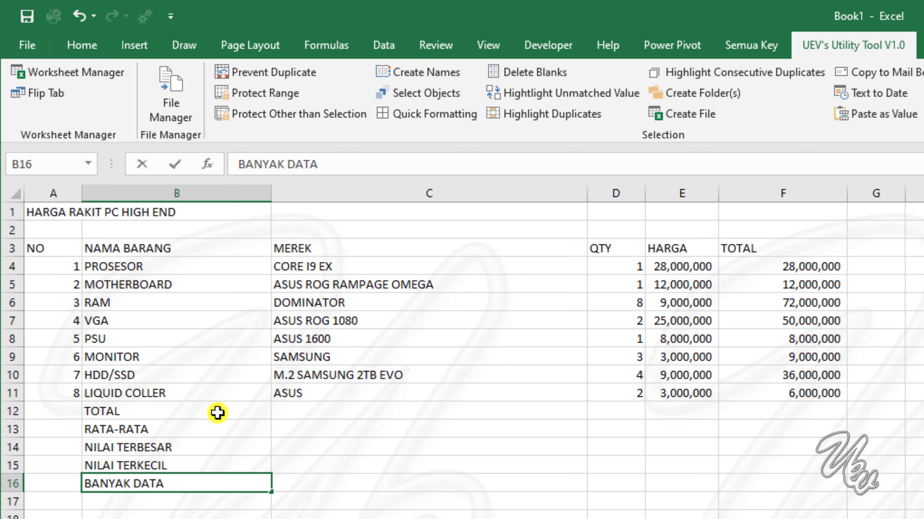
{"action": "key", "text": "Up"}
{"action": "key", "text": "Up"}
{"action": "key", "text": "Right"}
{"action": "key", "text": "Right"}
{"action": "key", "text": "Up"}
{"action": "key", "text": "Right"}
{"action": "key", "text": "Right"}
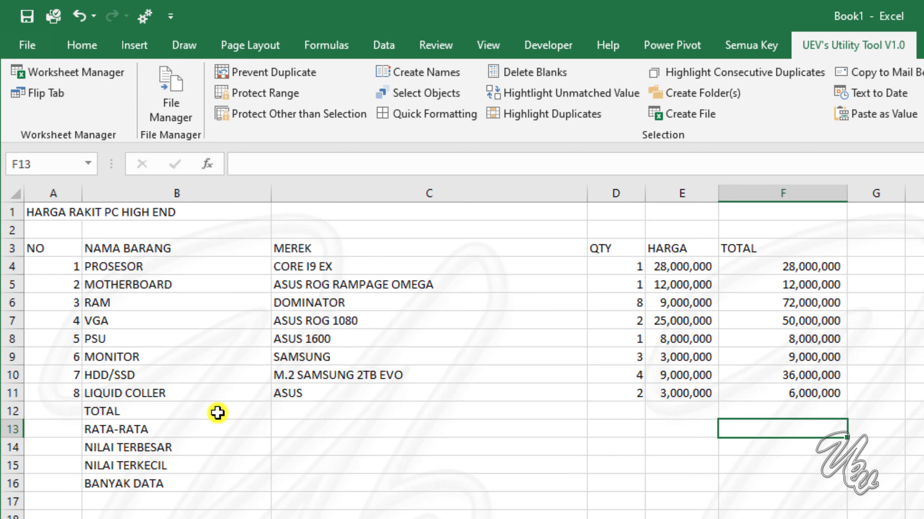
{"action": "key", "text": "Up"}
{"action": "key", "text": "Left"}
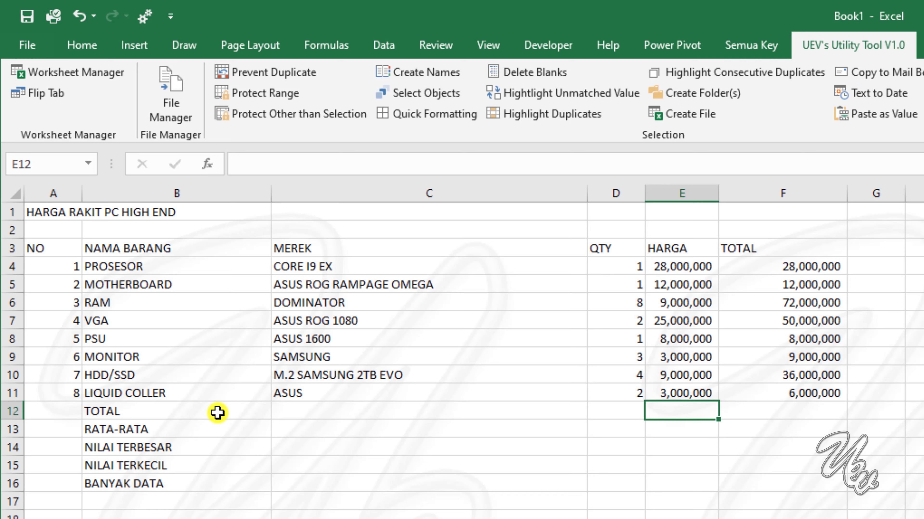
{"action": "type", "text": "="}
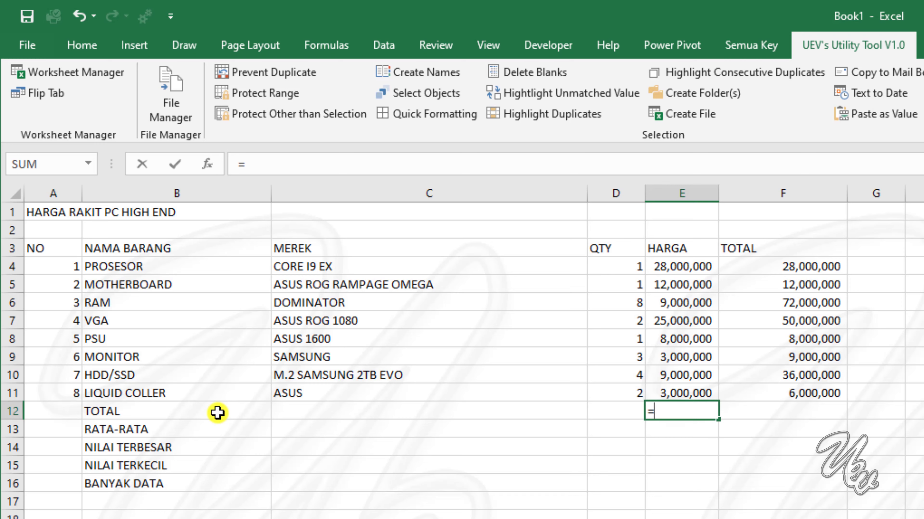
{"action": "type", "text": "SUM"}
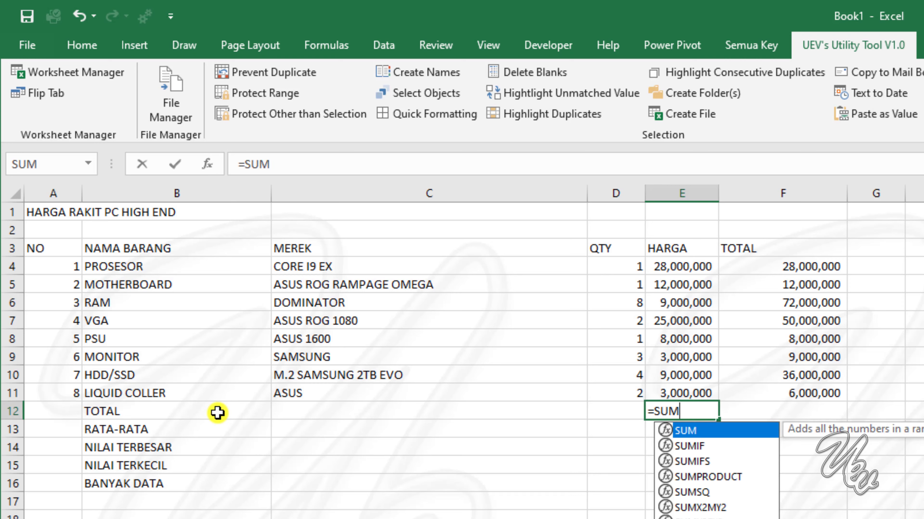
{"action": "type", "text": "("}
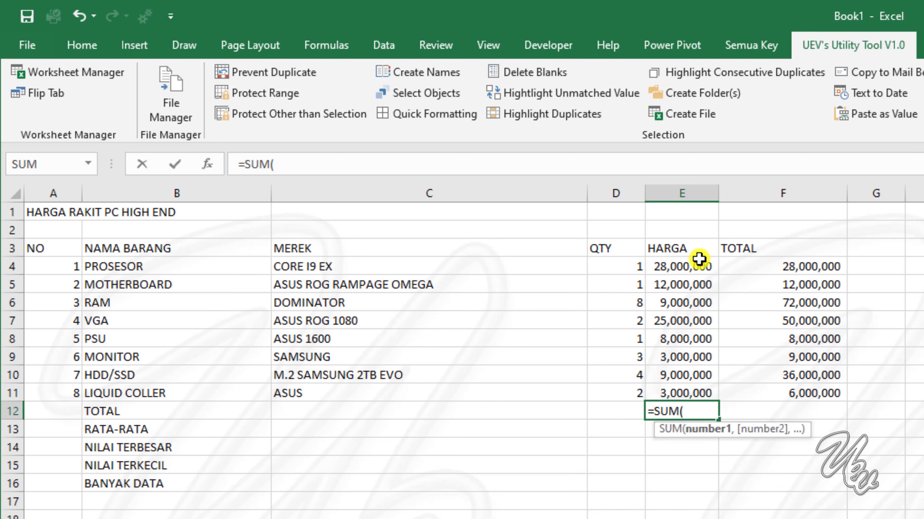
{"action": "key", "text": "BackSpace"}
{"action": "key", "text": "BackSpace"}
{"action": "key", "text": "BackSpace"}
{"action": "key", "text": "BackSpace"}
{"action": "key", "text": "BackSpace"}
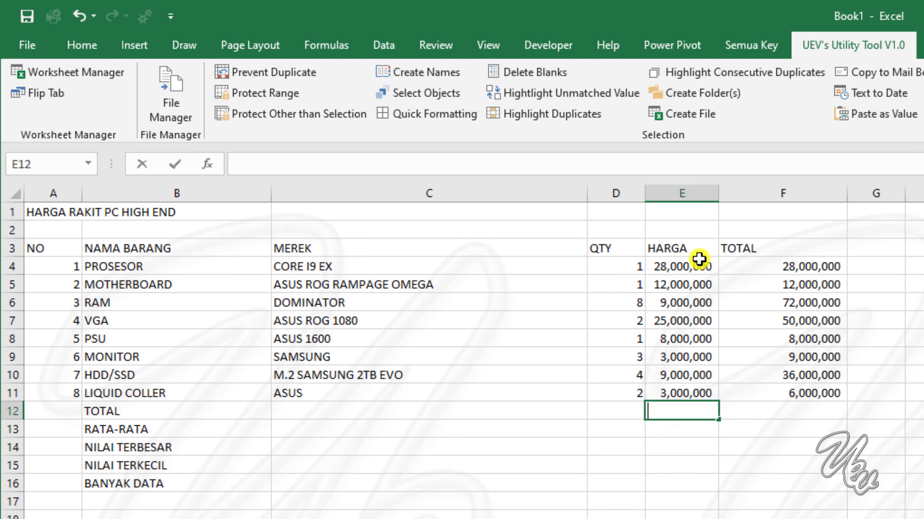
Calculate the grand total in F12 with the formula =SUM(F4:F11)
{"action": "key", "text": "Tab"}
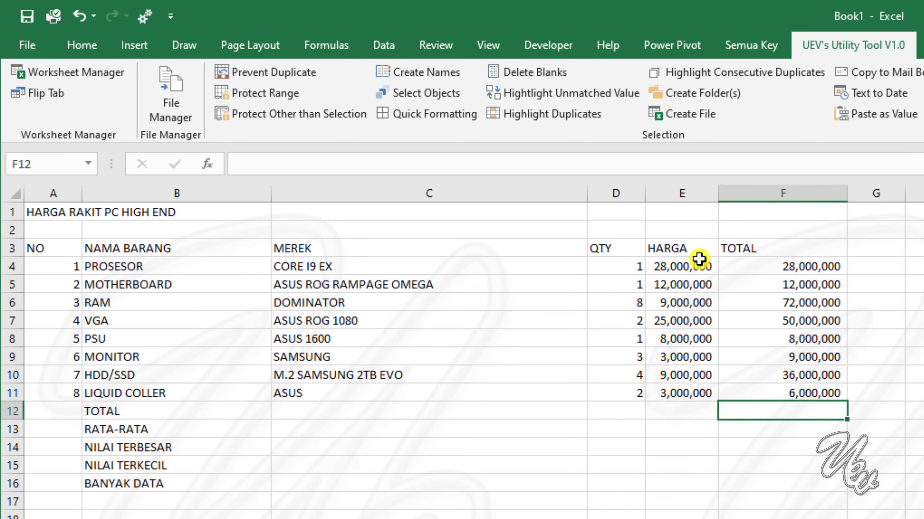
{"action": "type", "text": "=SU"}
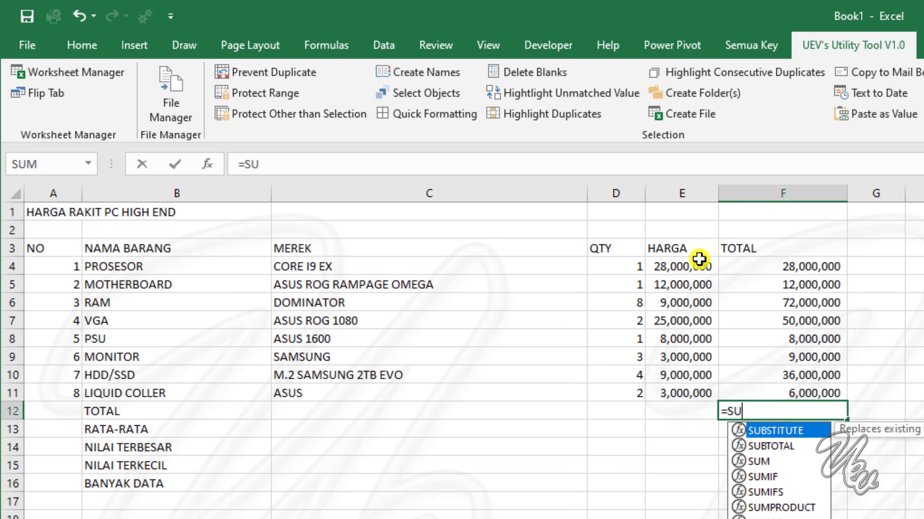
{"action": "type", "text": "M("}
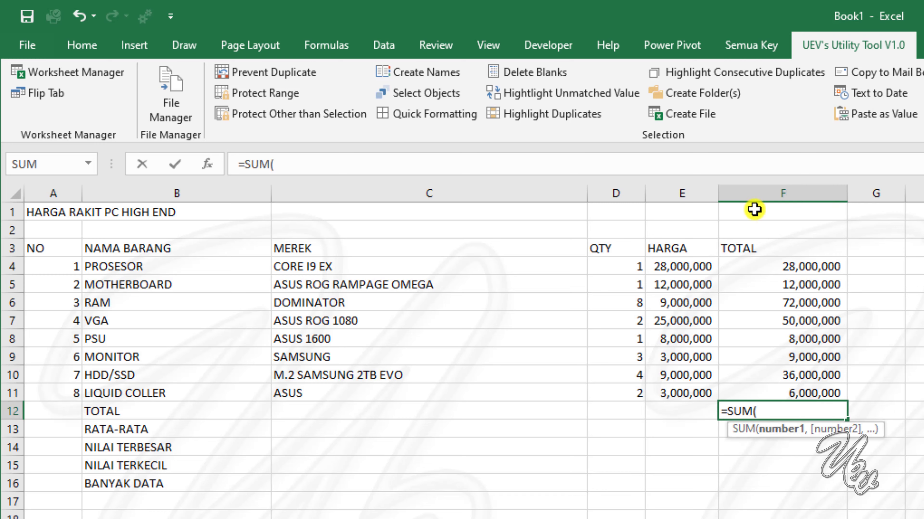
{"action": "left_click_drag", "start_coordinate": [770, 267], "coordinate": [772, 388]}
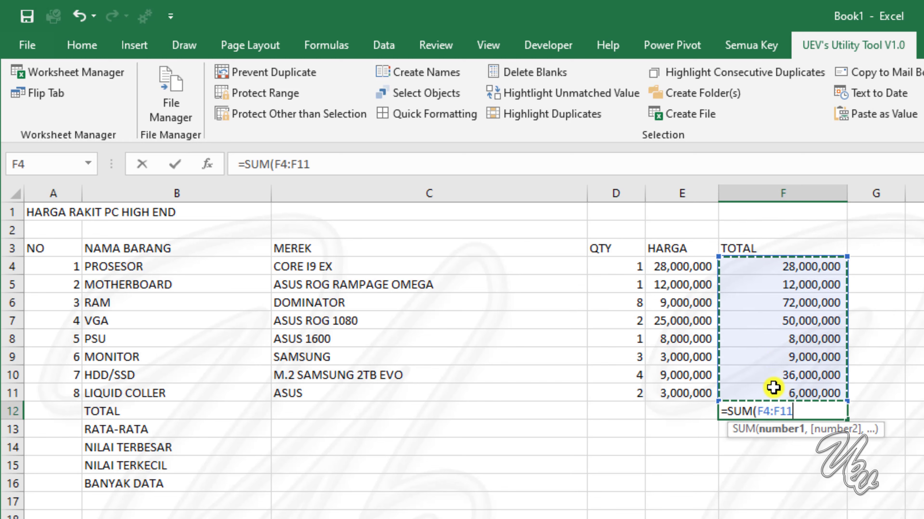
{"action": "type", "text": ")"}
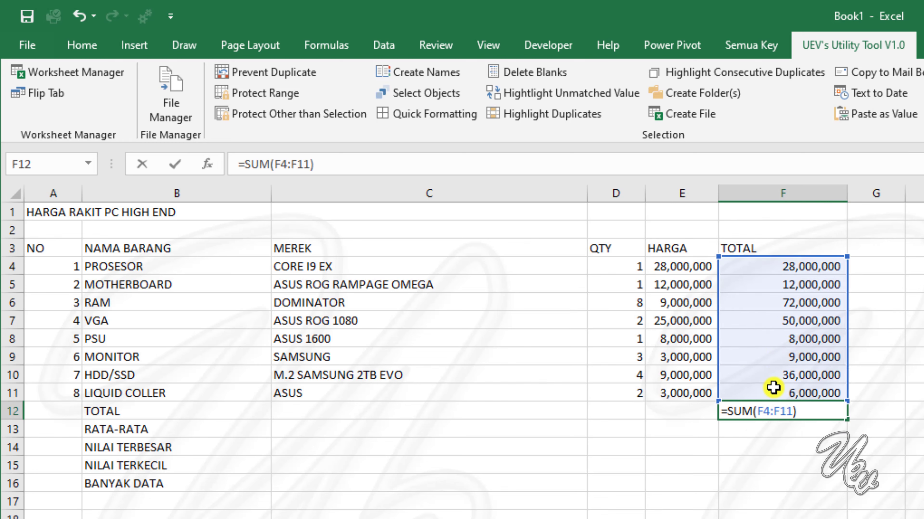
{"action": "key", "text": "Return"}
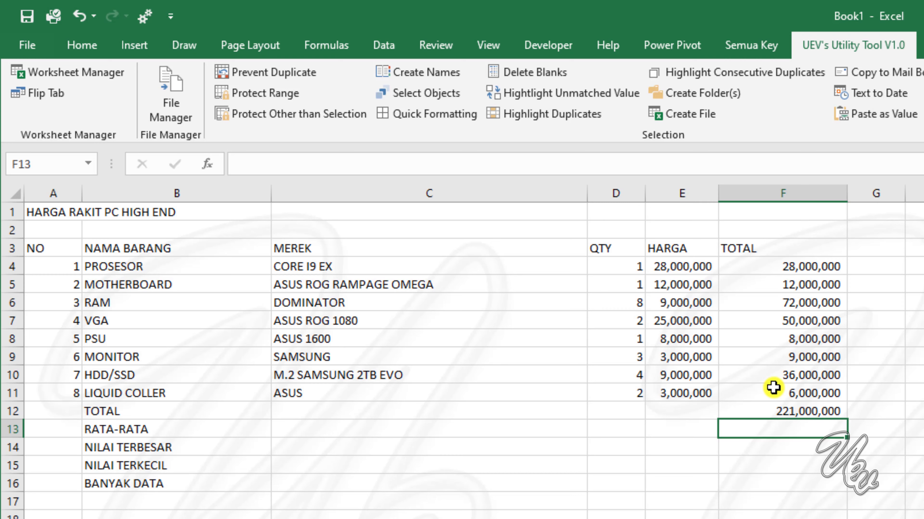
Clear F12 and total F4:F11 there again using the AutoSum Sum function
{"action": "key", "text": "Up"}
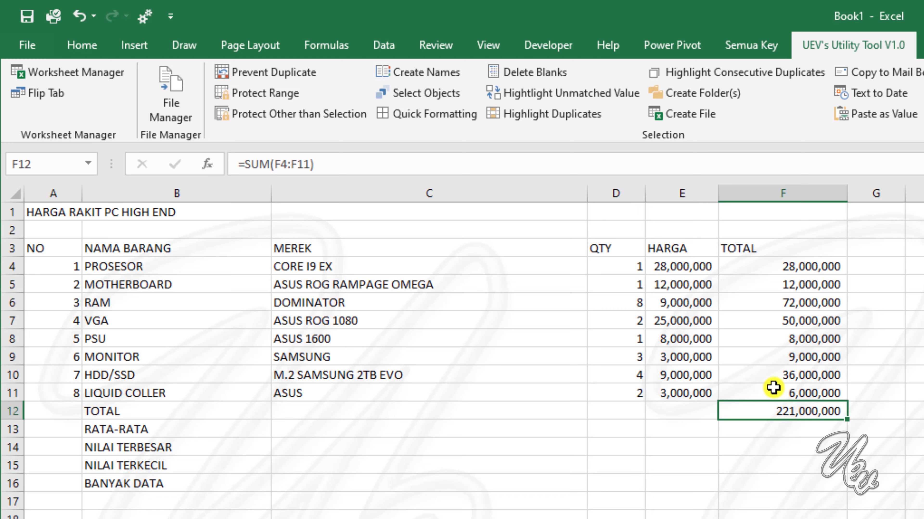
{"action": "key", "text": "Delete"}
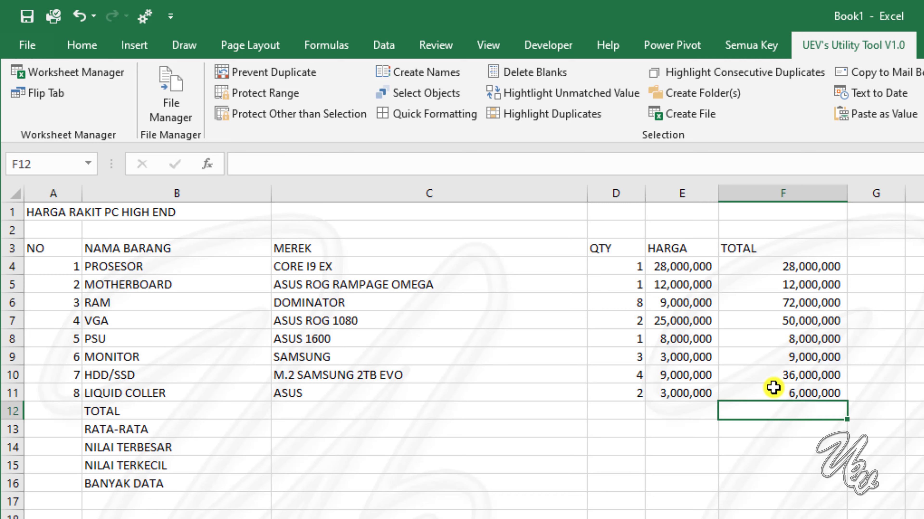
{"action": "left_click", "coordinate": [94, 53]}
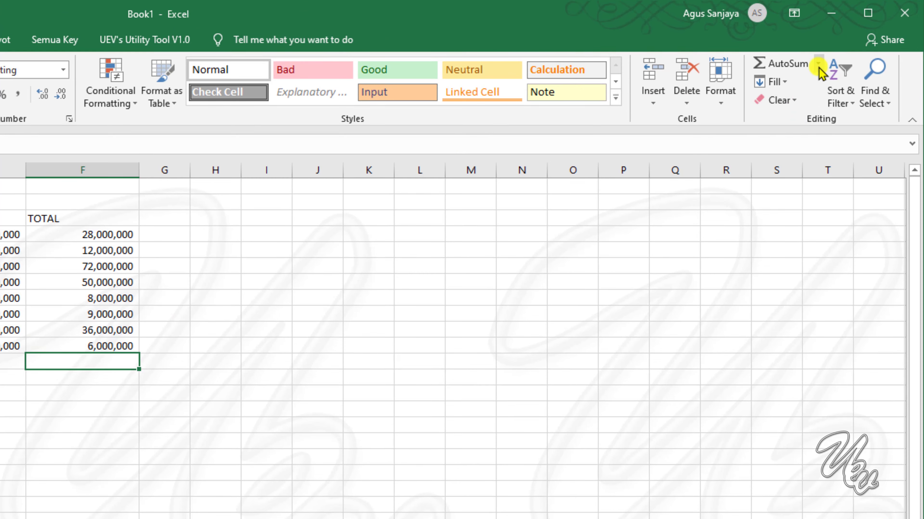
{"action": "left_click", "coordinate": [819, 64]}
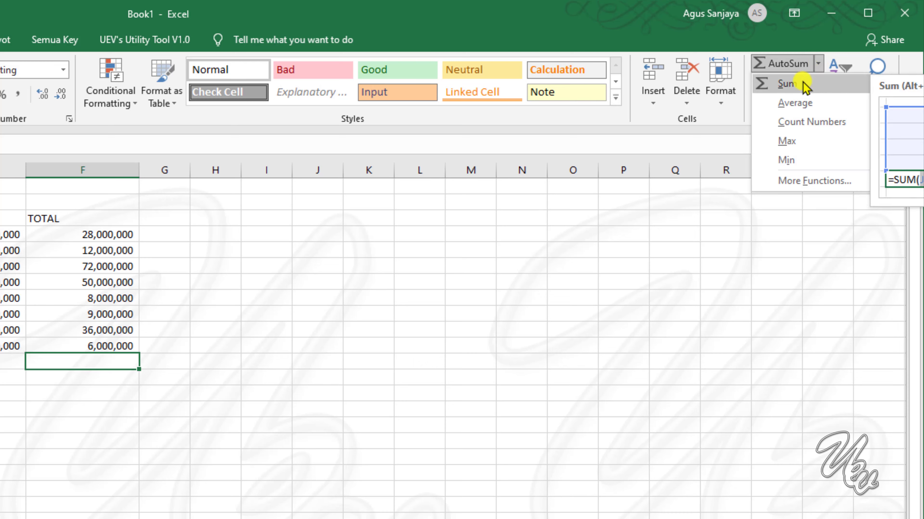
{"action": "left_click", "coordinate": [789, 83]}
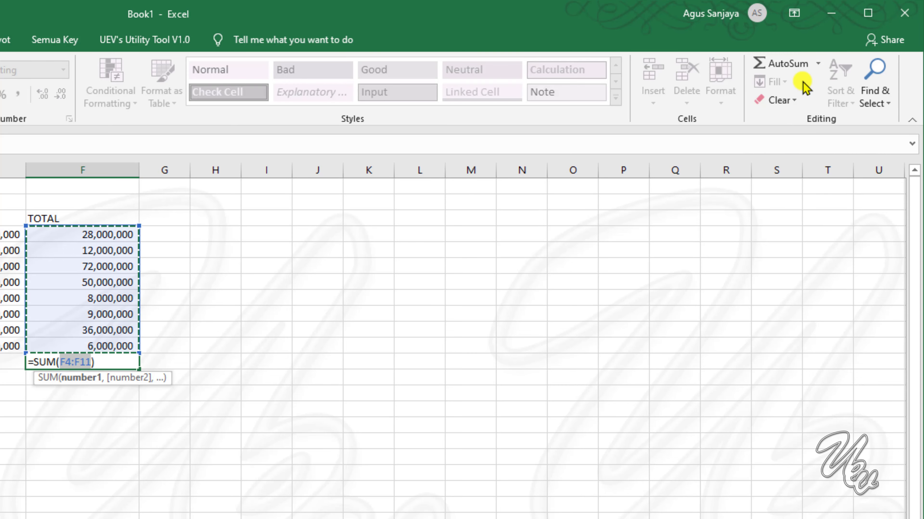
{"action": "key", "text": "Return"}
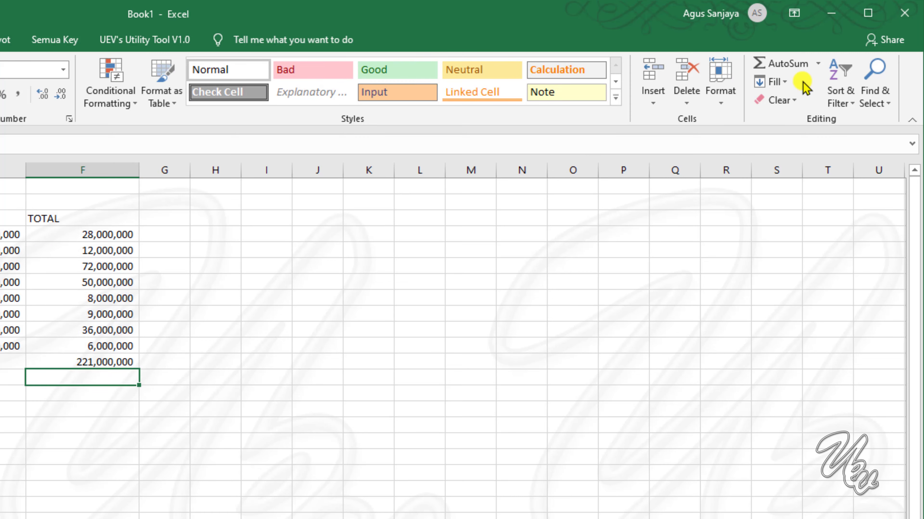
Delete the formula in F12 and insert an automatic sum, =SUM(F4:F11), in its place
{"action": "key", "text": "Up"}
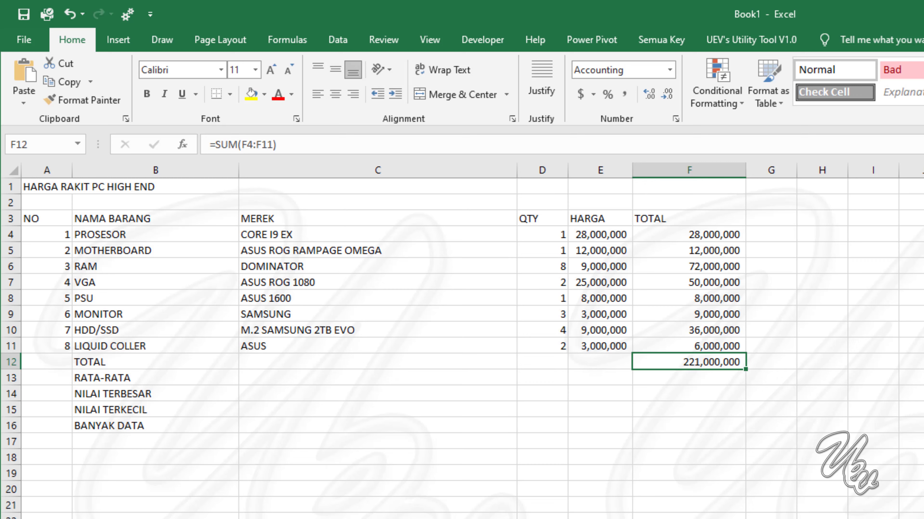
{"action": "key", "text": "BackSpace"}
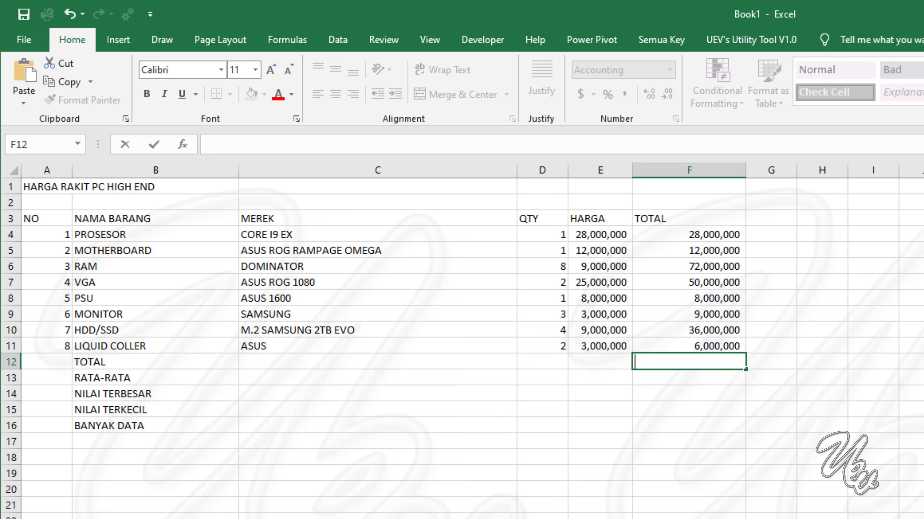
{"action": "key", "text": "Return"}
{"action": "key", "text": "Up"}
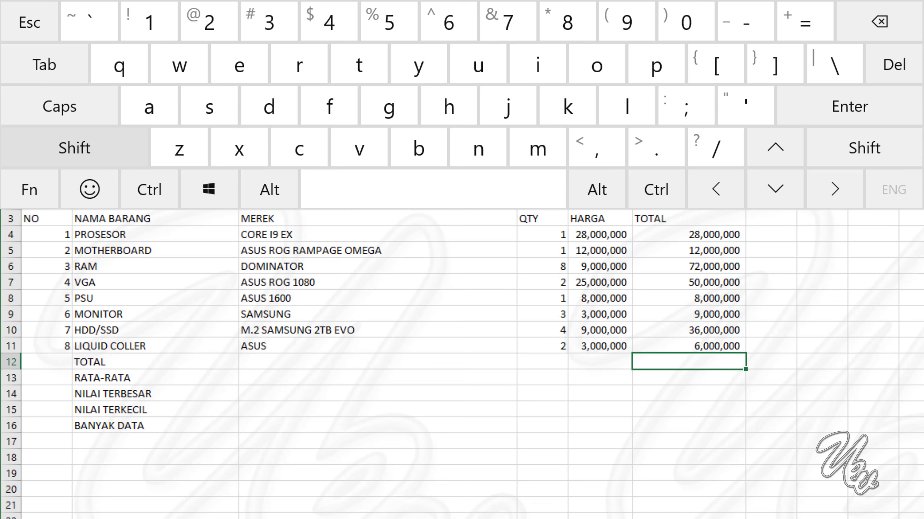
{"action": "key", "text": "alt+equal"}
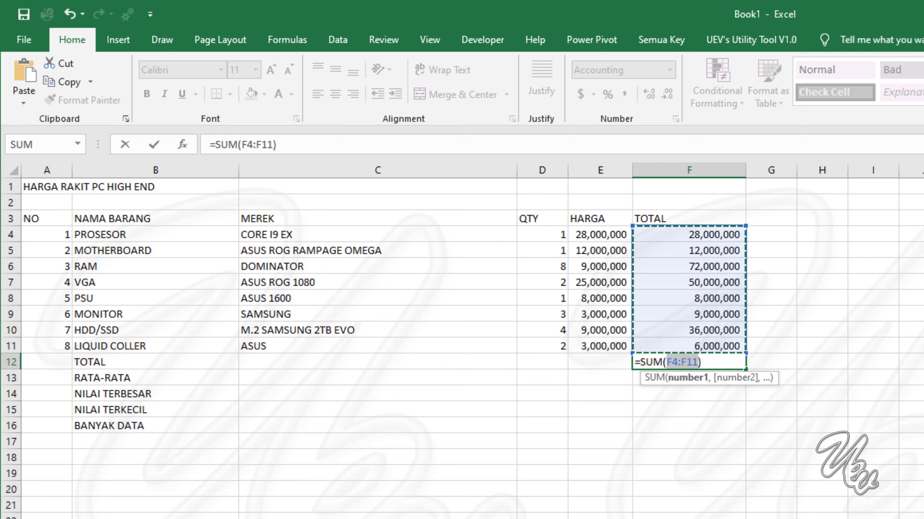
{"action": "key", "text": "Return"}
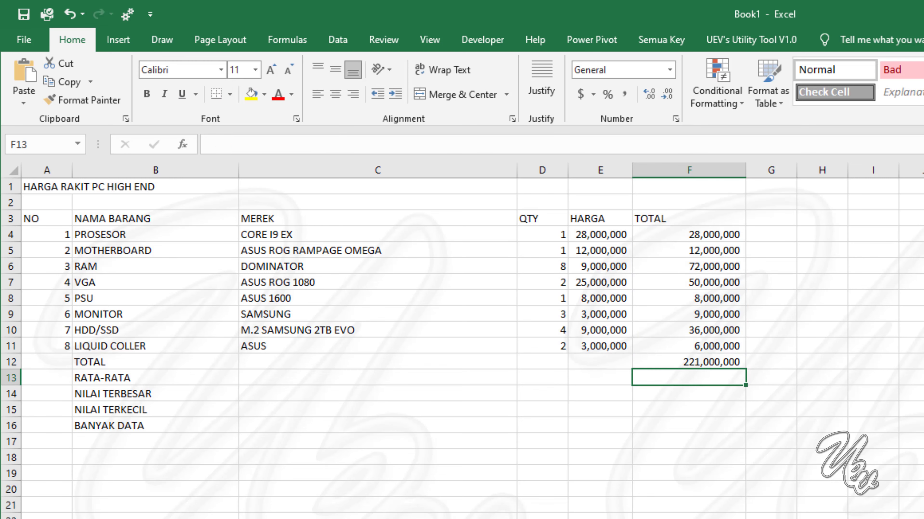
{"action": "left_click", "coordinate": [923, 362]}
{"action": "key", "text": "Left"}
{"action": "key", "text": "Left"}
{"action": "key", "text": "Left"}
{"action": "key", "text": "Left"}
{"action": "key", "text": "Left"}
{"action": "key", "text": "Left"}
{"action": "key", "text": "Left"}
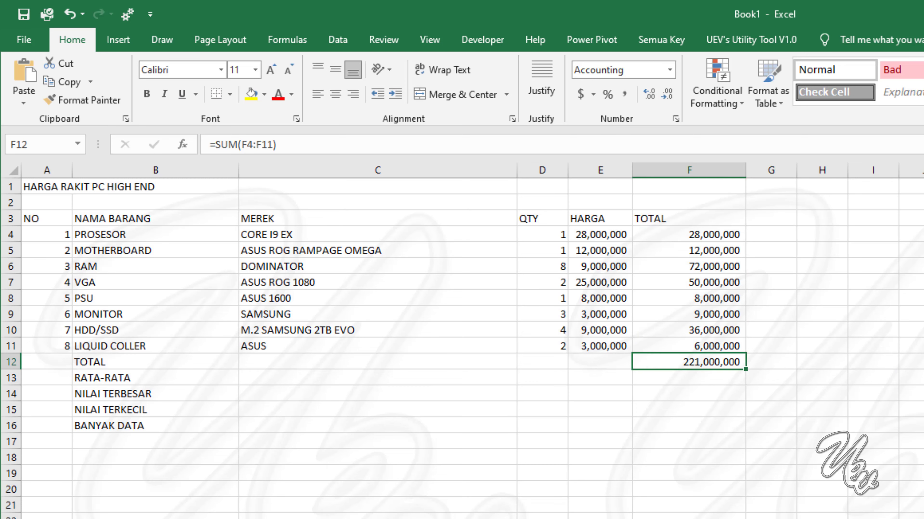
Calculate the RATA-RATA value in F13 with the formula =AVERAGE(F4:F12)
{"action": "key", "text": "Down"}
{"action": "type", "text": "="}
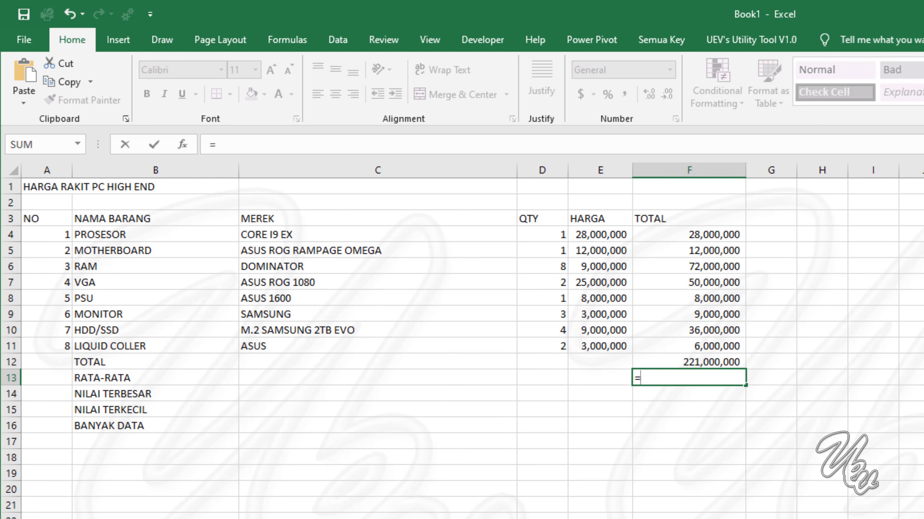
{"action": "type", "text": "A"}
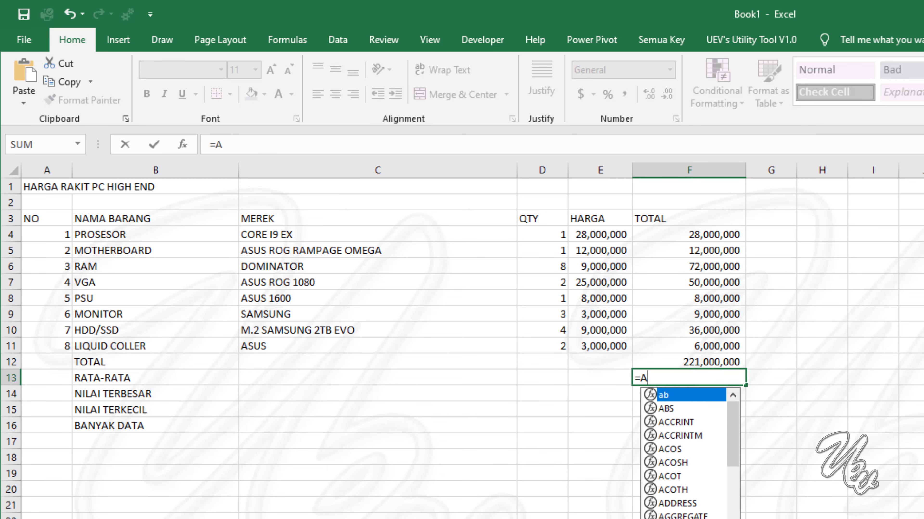
{"action": "type", "text": "VRA"}
{"action": "key", "text": "BackSpace"}
{"action": "key", "text": "BackSpace"}
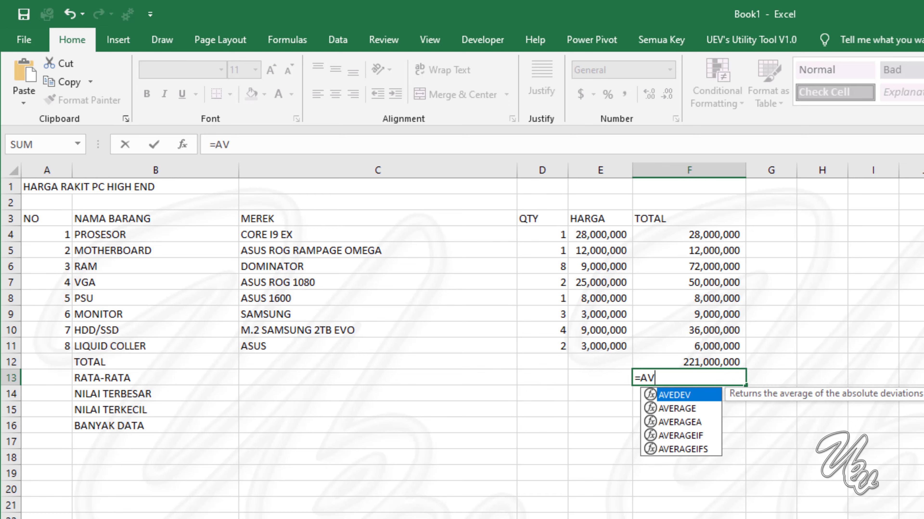
{"action": "key", "text": "Down"}
{"action": "key", "text": "Tab"}
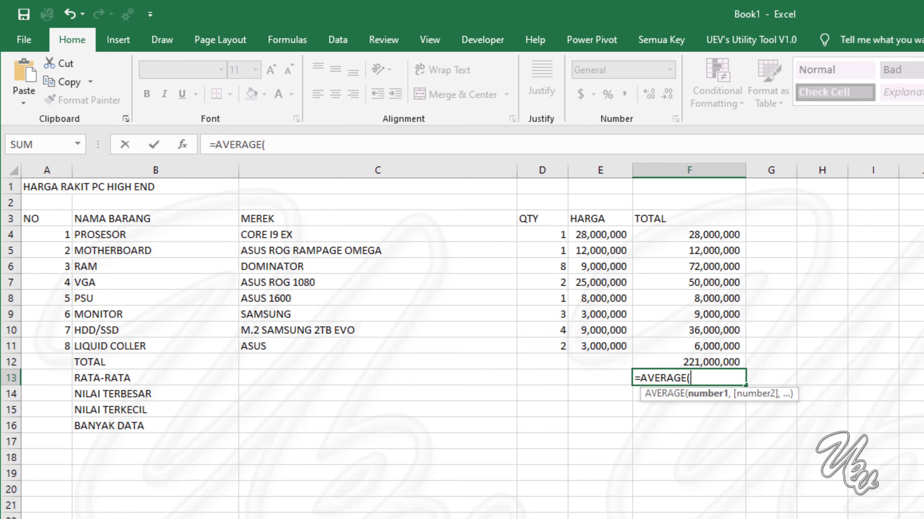
{"action": "left_click_drag", "start_coordinate": [707, 238], "coordinate": [700, 357]}
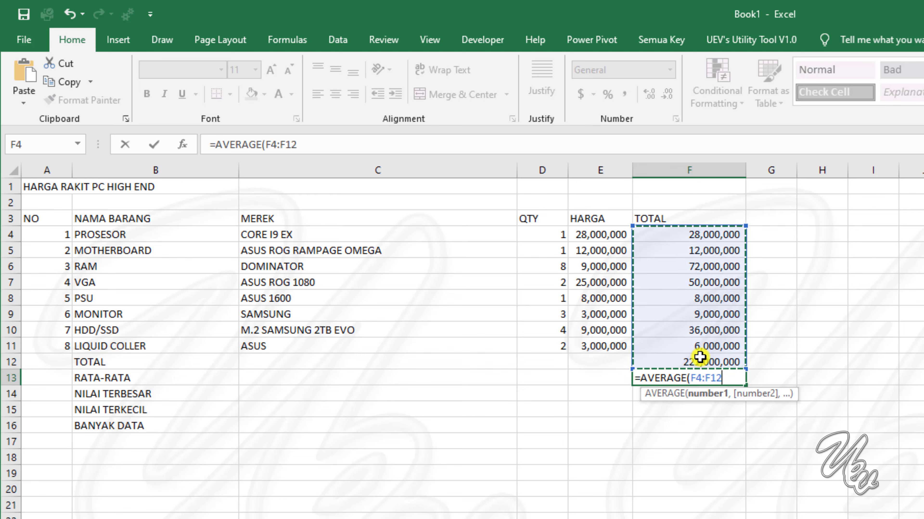
{"action": "type", "text": ")"}
{"action": "key", "text": "Return"}
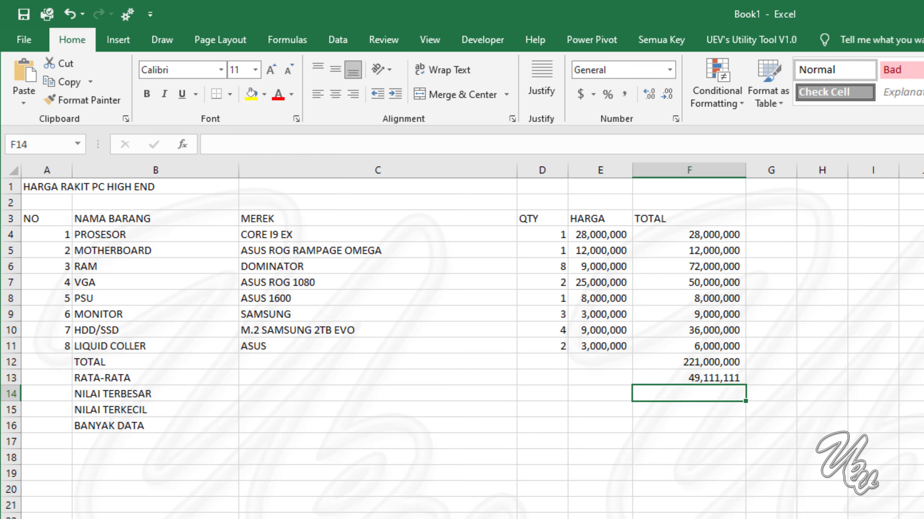
Insert the AutoSum Max function in F14 for NILAI TERBESAR and shrink its range to F4:F11
{"action": "left_click", "coordinate": [817, 63]}
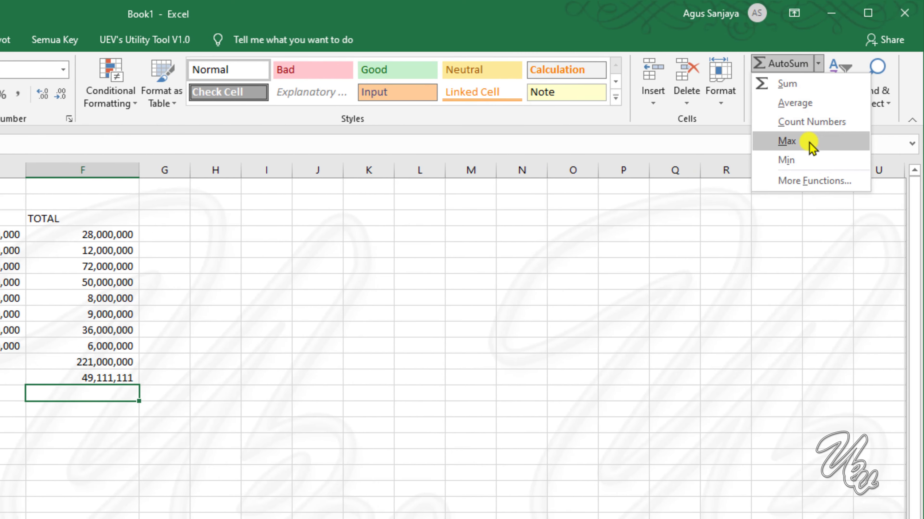
{"action": "left_click", "coordinate": [810, 143]}
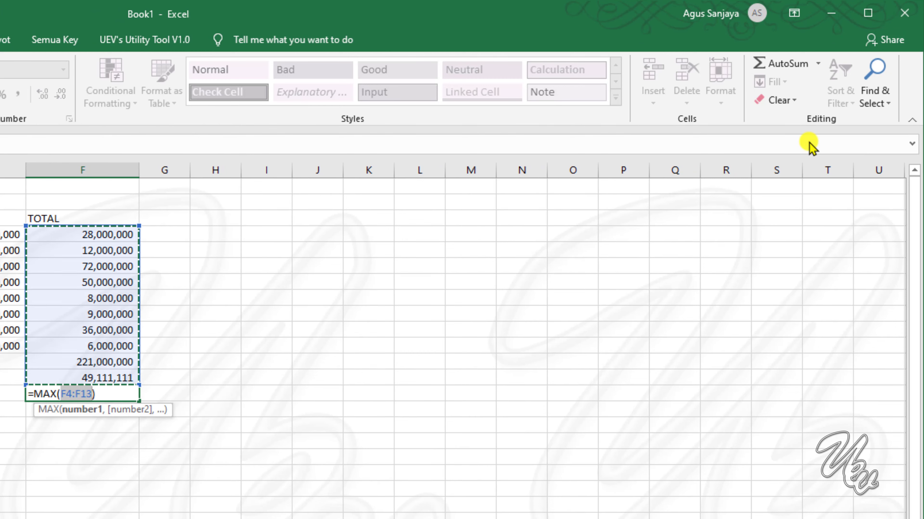
{"action": "key", "text": "shift+Up"}
{"action": "key", "text": "shift+Up"}
{"action": "key", "text": "Return"}
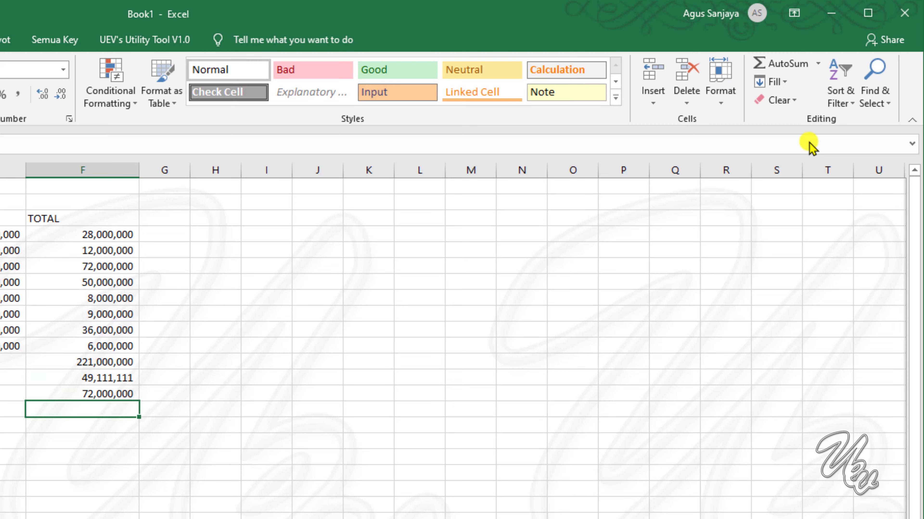
Calculate the NILAI TERKECIL value in F15 with the formula =MIN(F4:F11)
{"action": "type", "text": "=MIN("}
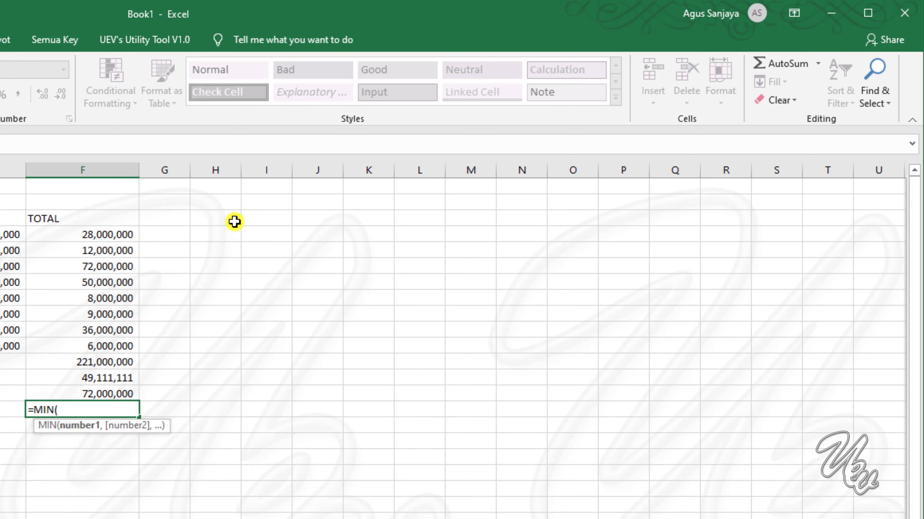
{"action": "left_click_drag", "start_coordinate": [104, 238], "coordinate": [101, 344]}
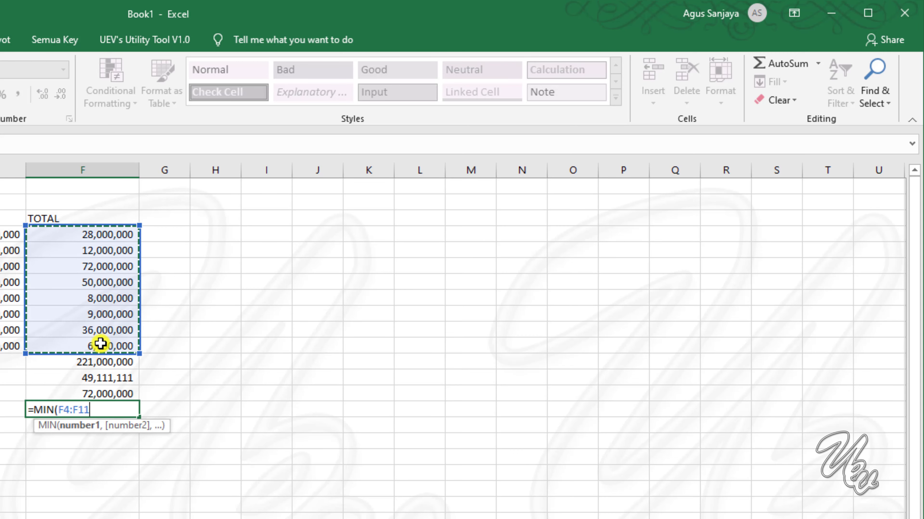
{"action": "type", "text": ")"}
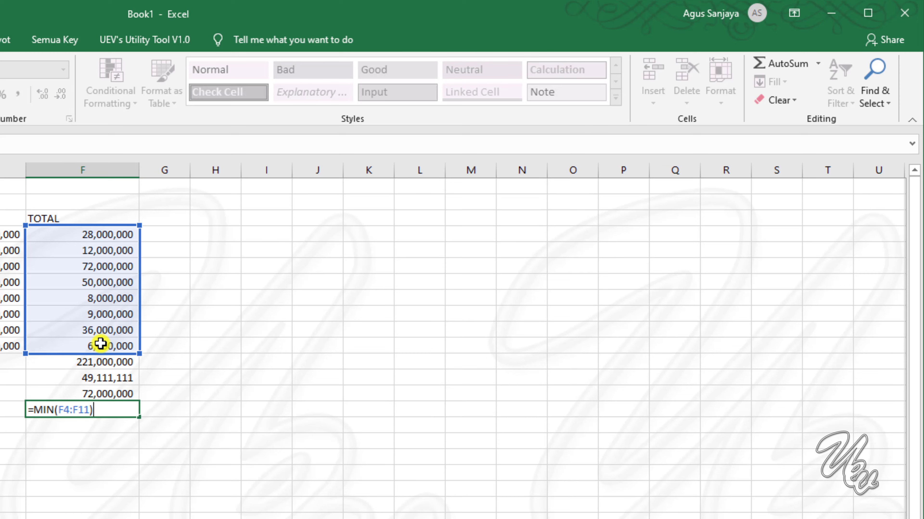
{"action": "key", "text": "Return"}
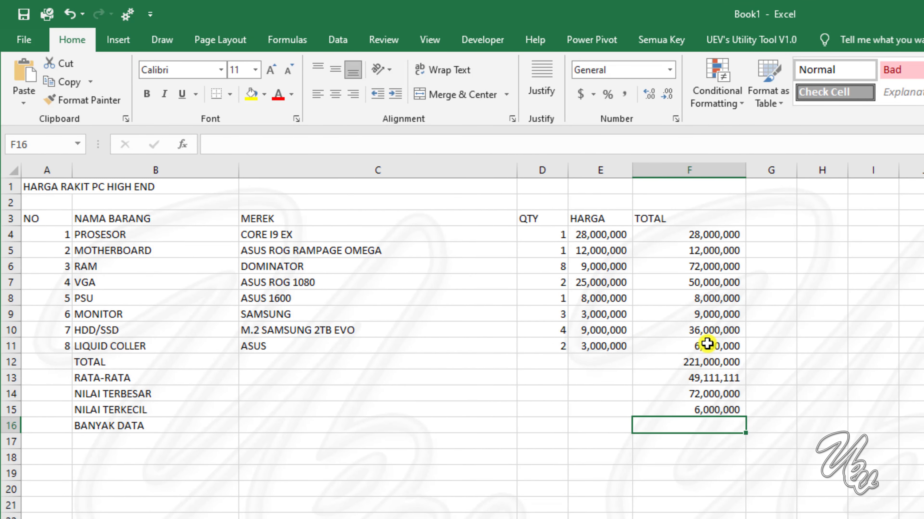
Calculate the BANYAK DATA value in F16 with the formula =COUNT(F4:F11)
{"action": "type", "text": "="}
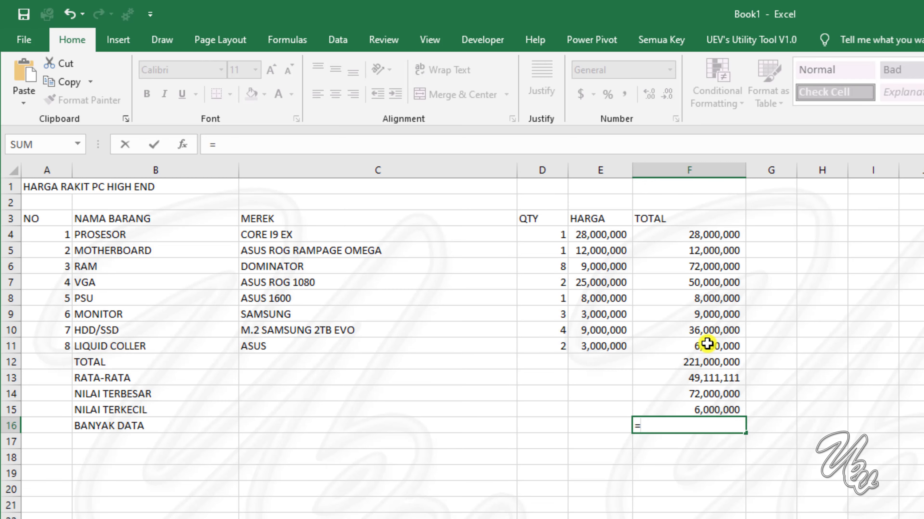
{"action": "type", "text": "COUN"}
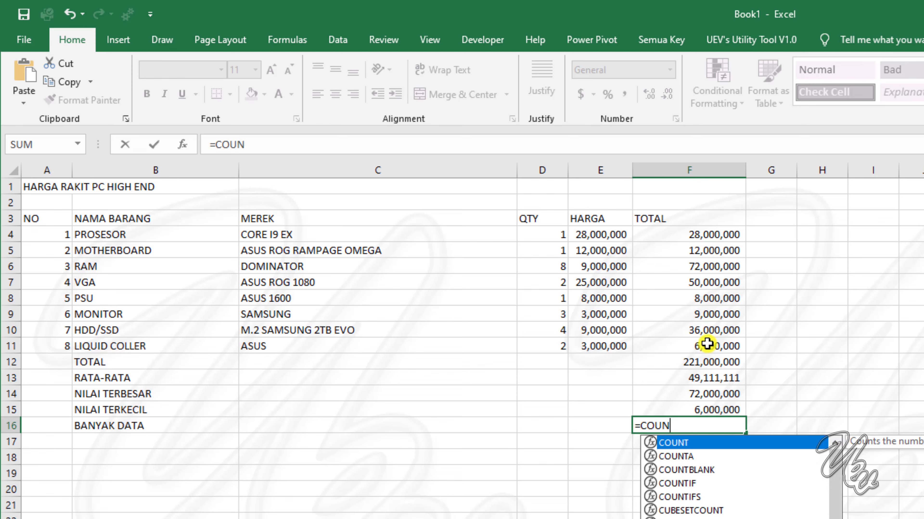
{"action": "key", "text": "Down"}
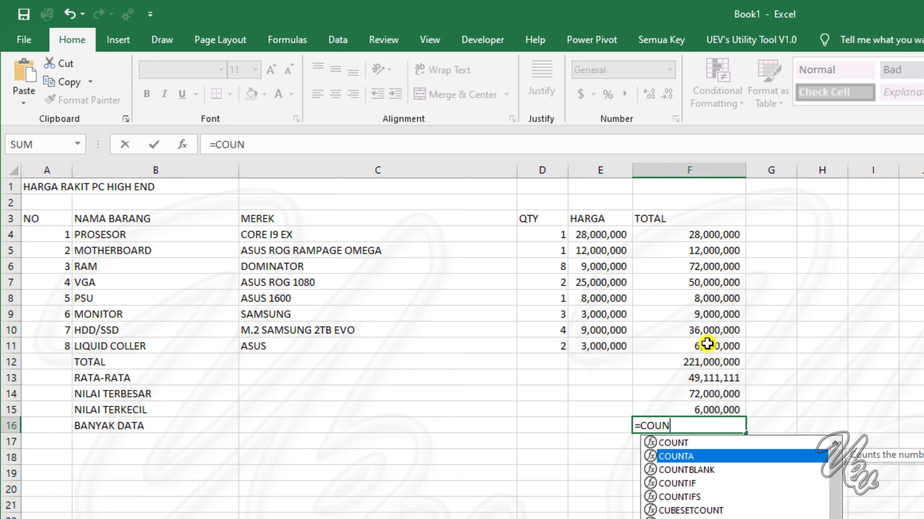
{"action": "key", "text": "Up"}
{"action": "key", "text": "Tab"}
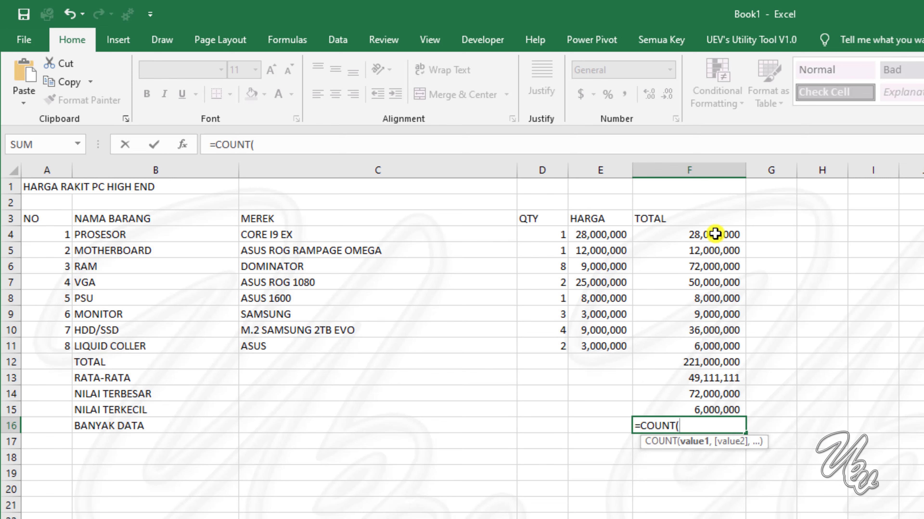
{"action": "left_click_drag", "start_coordinate": [712, 233], "coordinate": [690, 343]}
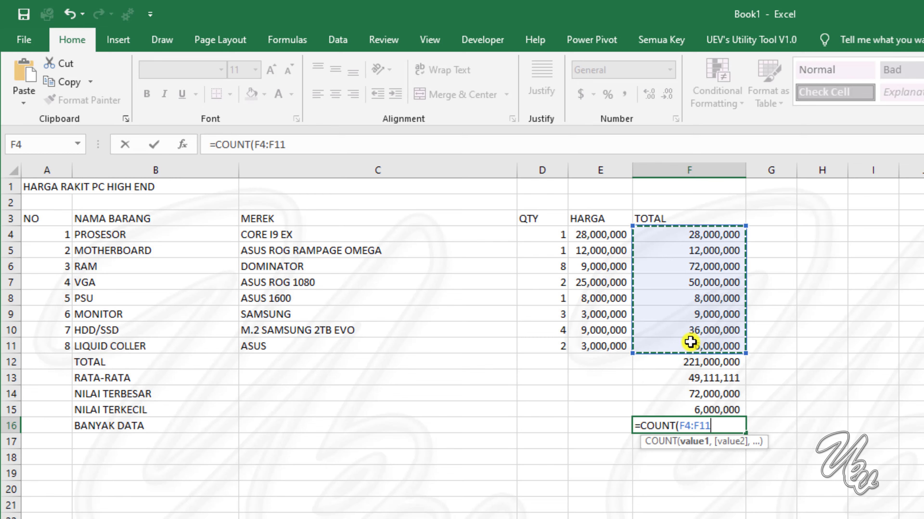
{"action": "type", "text": ")"}
{"action": "key", "text": "Return"}
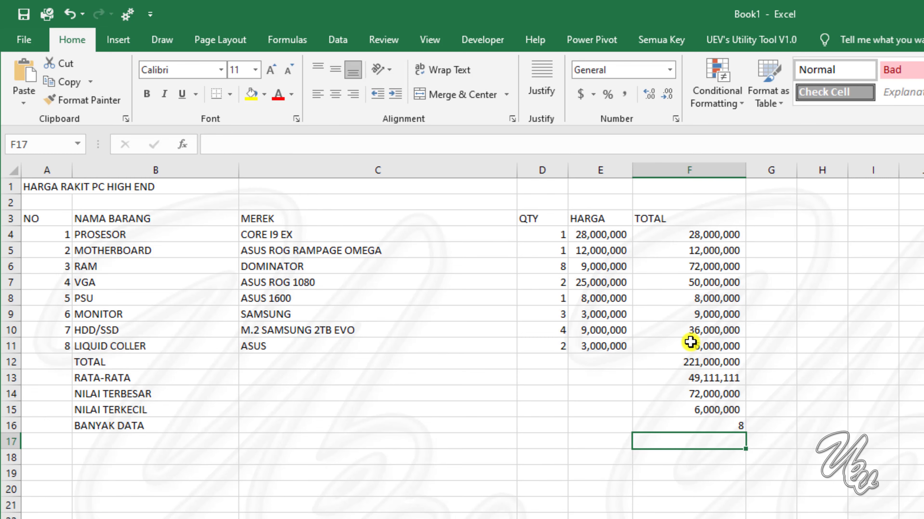
{"action": "left_click", "coordinate": [722, 420]}
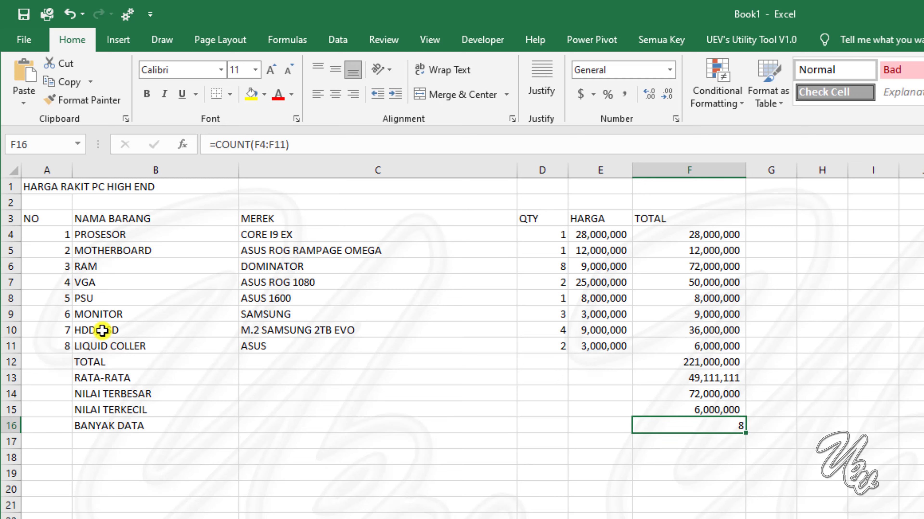
{"action": "left_click", "coordinate": [51, 348]}
{"action": "left_click", "coordinate": [571, 411]}
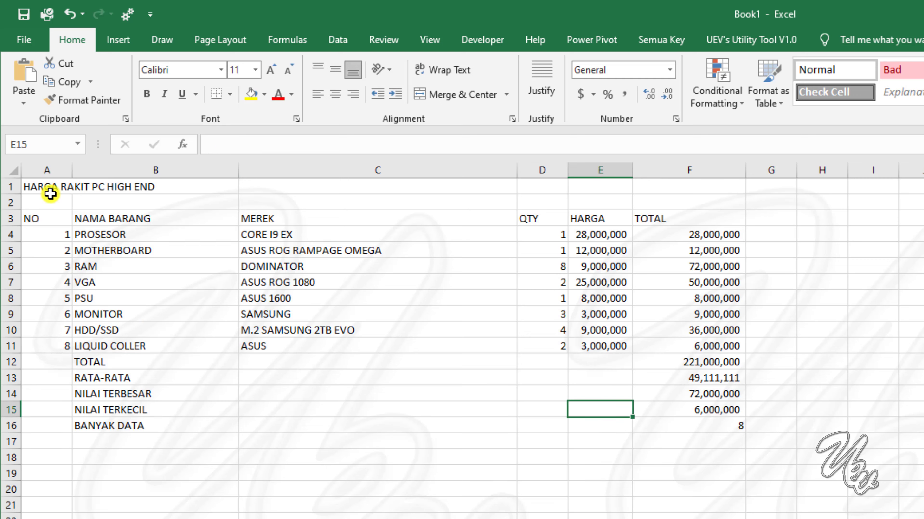
Merge and center the title HARGA RAKIT PC HIGH END across A1:F1
{"action": "left_click", "coordinate": [28, 187]}
{"action": "left_click_drag", "start_coordinate": [28, 187], "coordinate": [728, 180]}
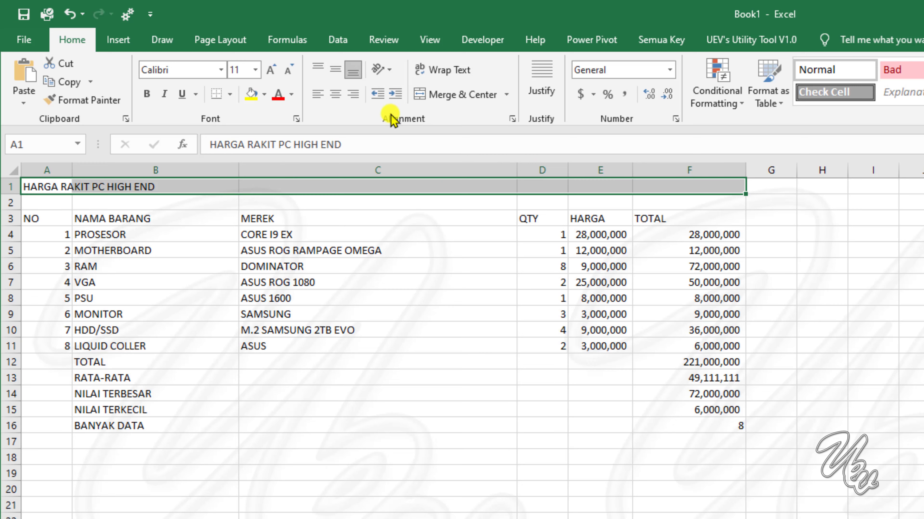
{"action": "left_click", "coordinate": [334, 97]}
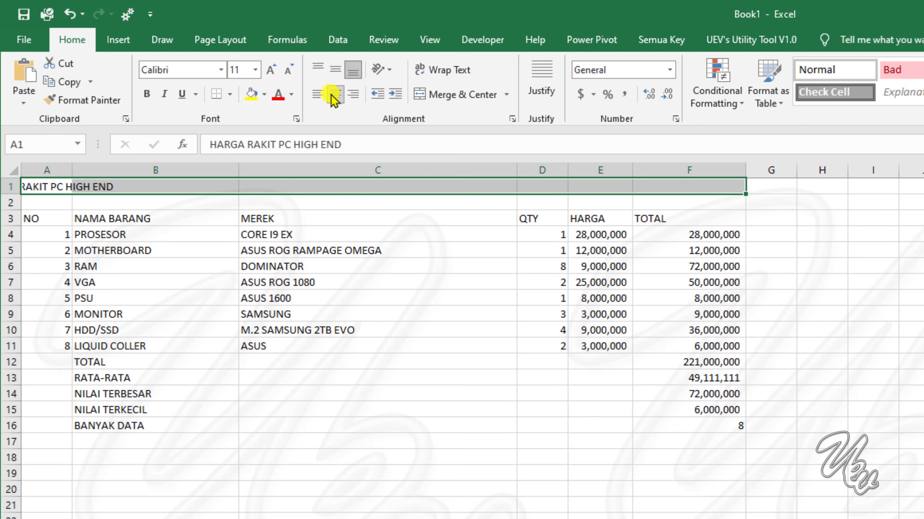
{"action": "left_click", "coordinate": [334, 97]}
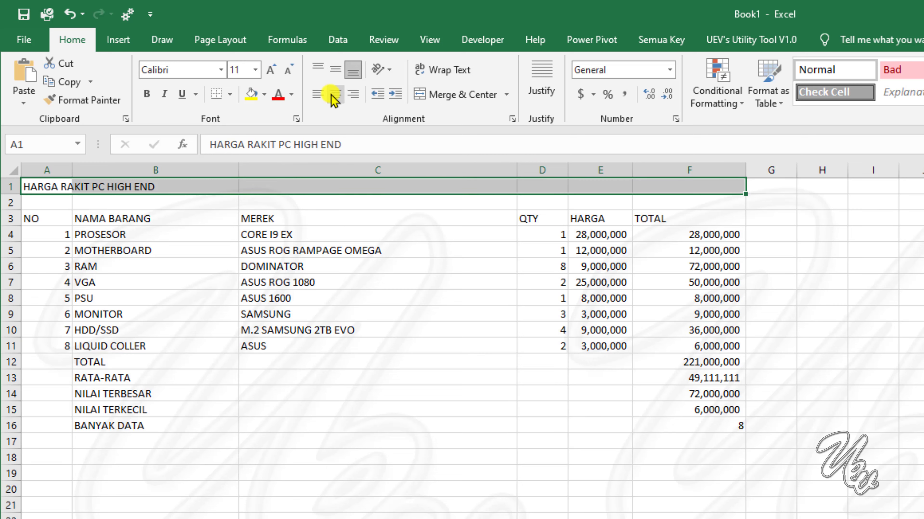
{"action": "left_click", "coordinate": [334, 97]}
{"action": "left_click", "coordinate": [334, 98]}
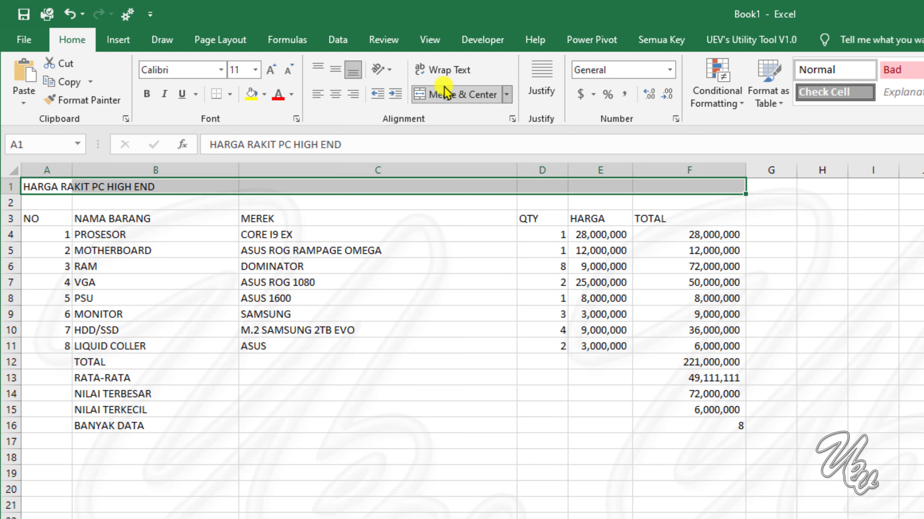
{"action": "left_click", "coordinate": [446, 94]}
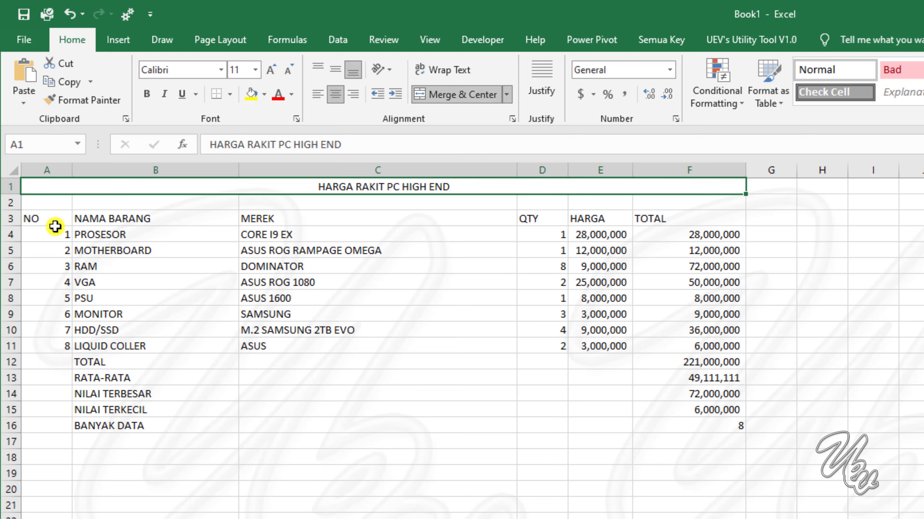
Convert the range A3:F16 into a table with row 3 as its headers
{"action": "left_click_drag", "start_coordinate": [29, 218], "coordinate": [707, 425]}
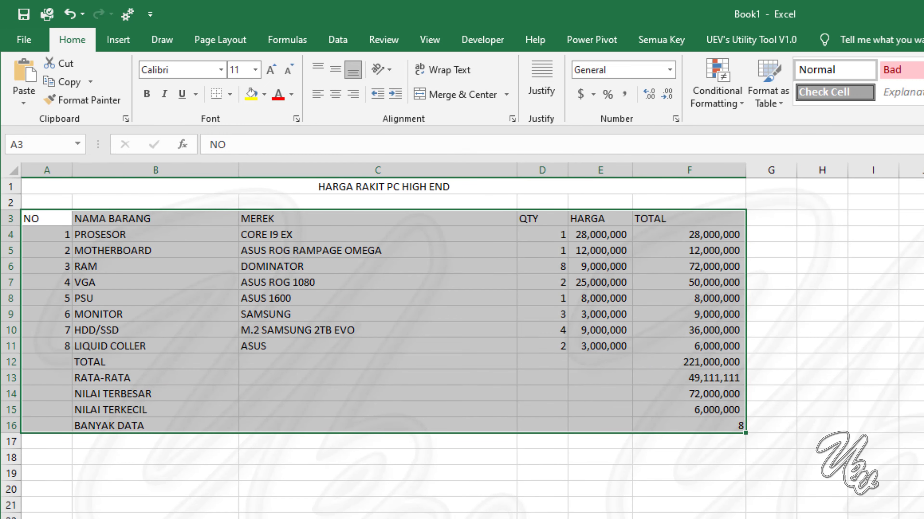
{"action": "left_click", "coordinate": [118, 40]}
{"action": "left_click", "coordinate": [142, 100]}
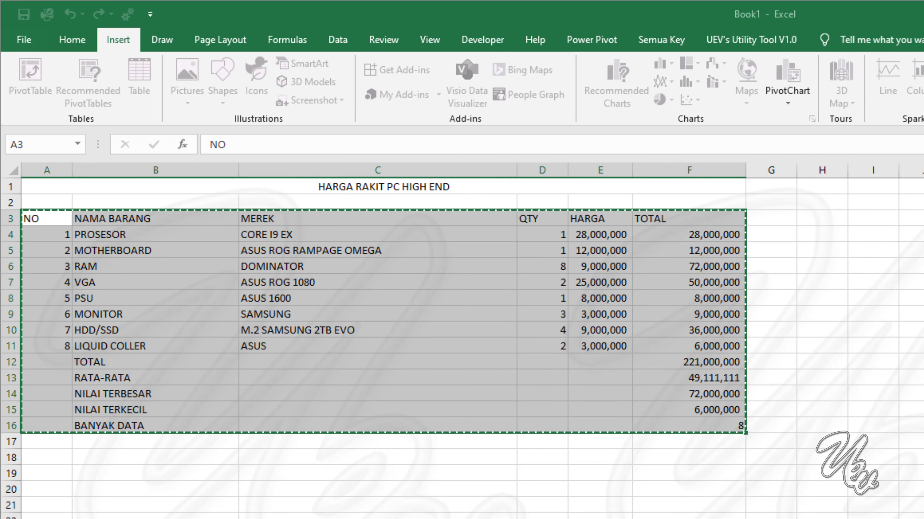
{"action": "key", "text": "Return"}
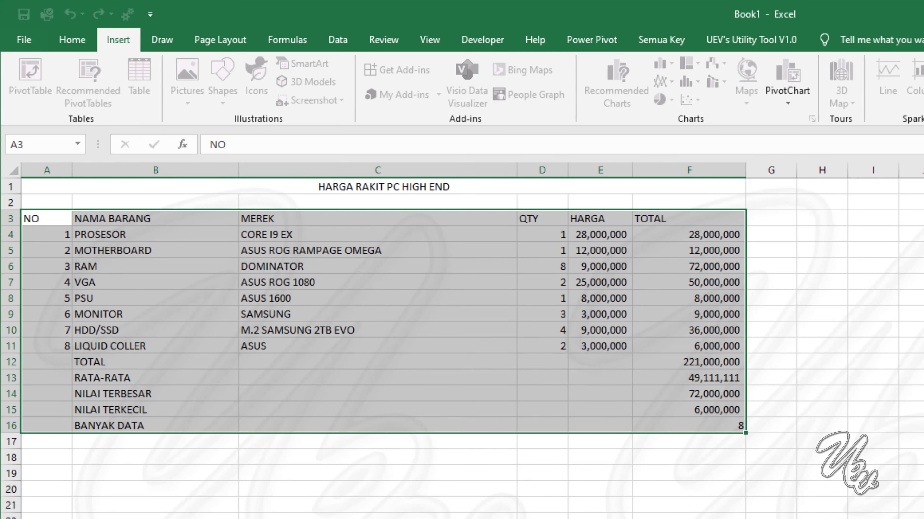
{"action": "left_click", "coordinate": [689, 518]}
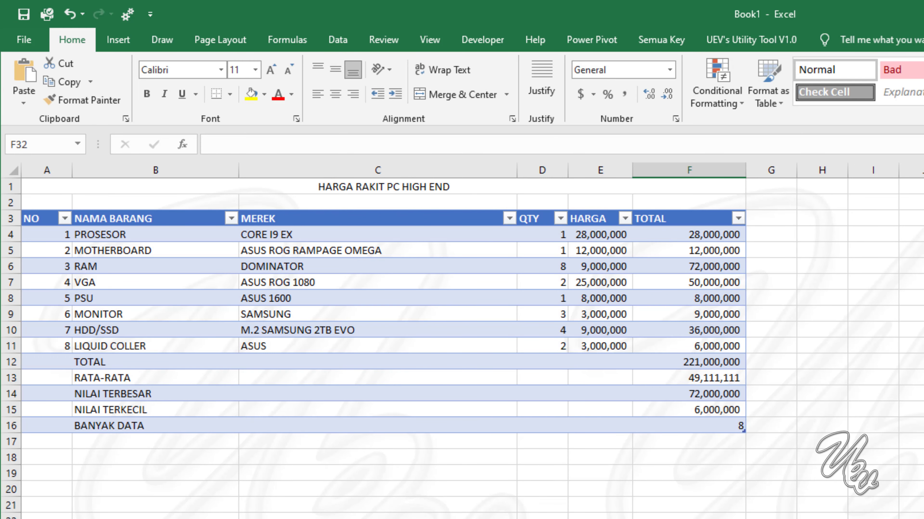
Try to merge the summary label cells B12:E16 inside the table, and undo the table conversion
{"action": "left_click_drag", "start_coordinate": [113, 367], "coordinate": [592, 429]}
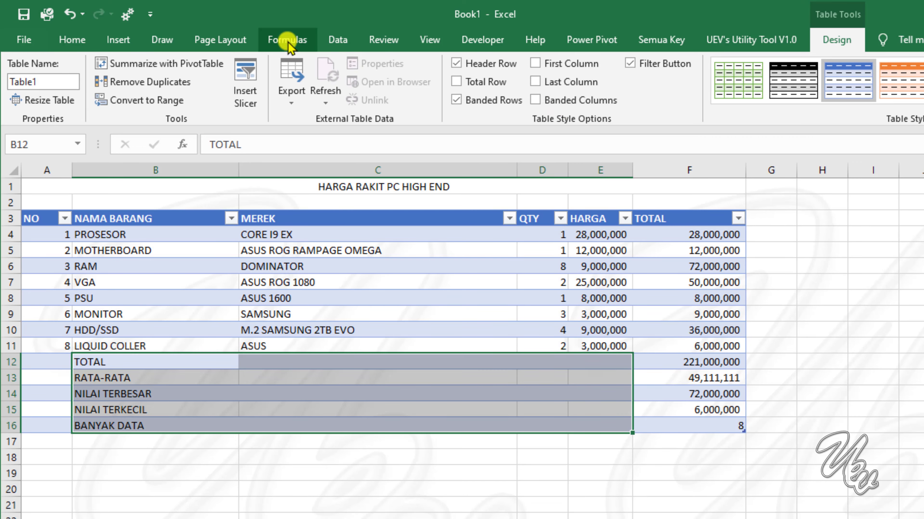
{"action": "left_click", "coordinate": [72, 38]}
{"action": "left_click", "coordinate": [530, 109]}
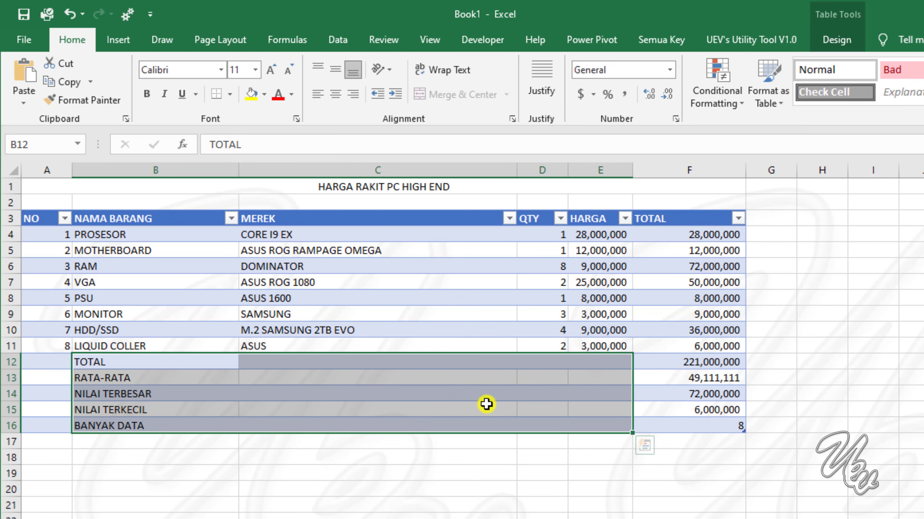
{"action": "key", "text": "ctrl+z"}
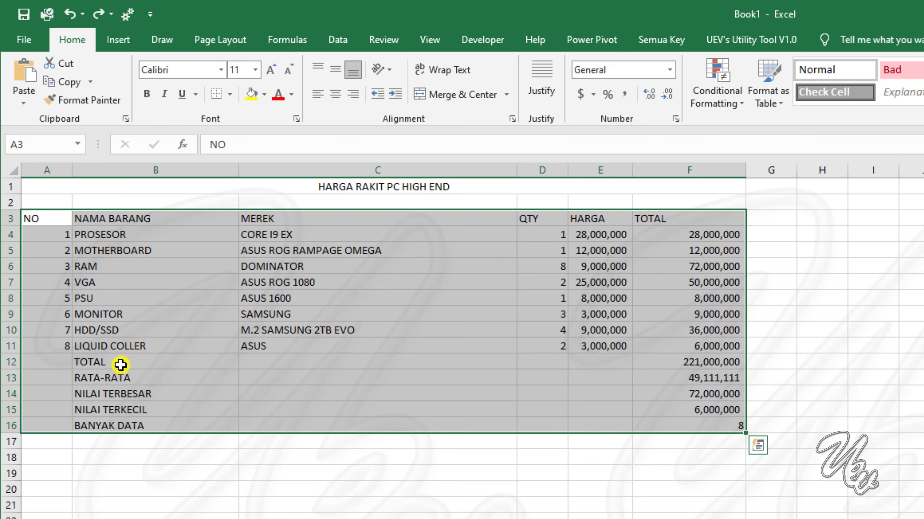
Merge the summary label cells B12:E16 row by row with Merge Across
{"action": "left_click_drag", "start_coordinate": [120, 365], "coordinate": [584, 422]}
{"action": "left_click", "coordinate": [506, 95]}
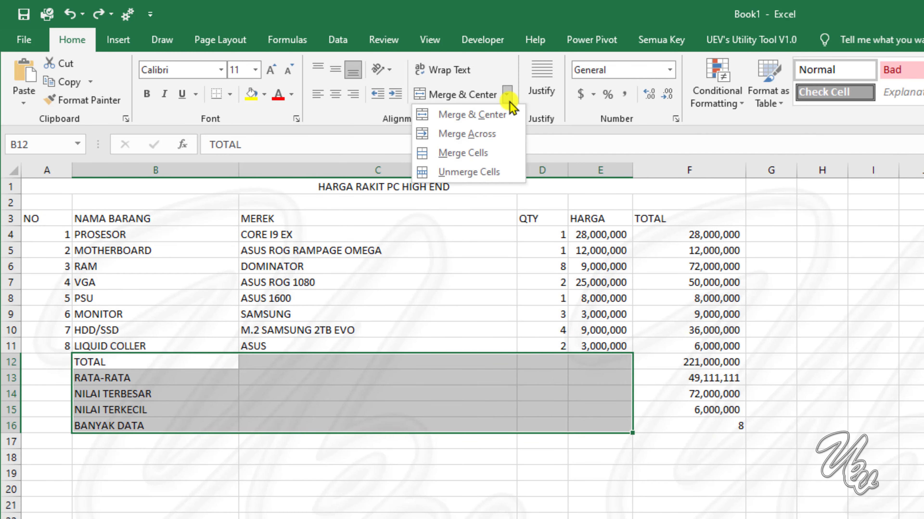
{"action": "left_click", "coordinate": [484, 140]}
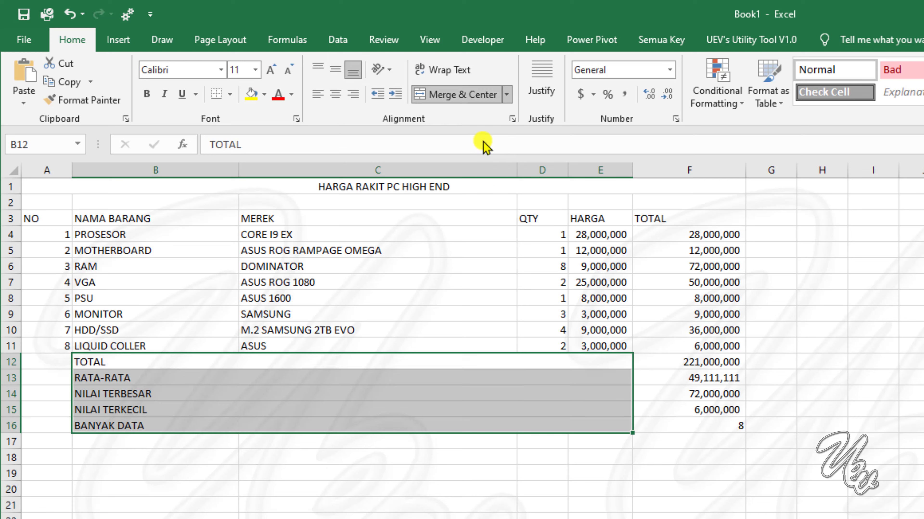
{"action": "left_click", "coordinate": [569, 475]}
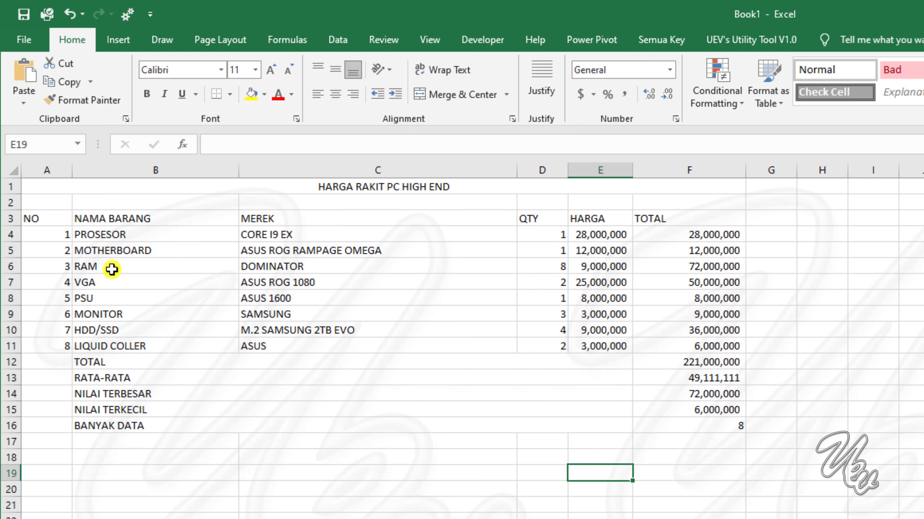
Format the price list A3:F16, including the summary rows, as a table with row 3 as headers
{"action": "mouse_move", "coordinate": [62, 219]}
{"action": "left_mouse_down"}
{"action": "mouse_move", "coordinate": [562, 429]}
{"action": "mouse_move", "coordinate": [716, 424]}
{"action": "left_mouse_up"}
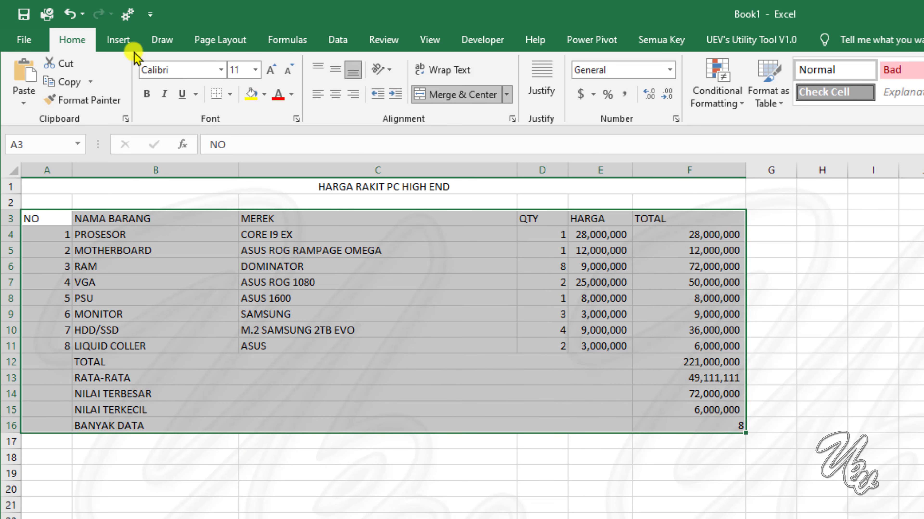
{"action": "left_click", "coordinate": [129, 41]}
{"action": "left_click", "coordinate": [133, 91]}
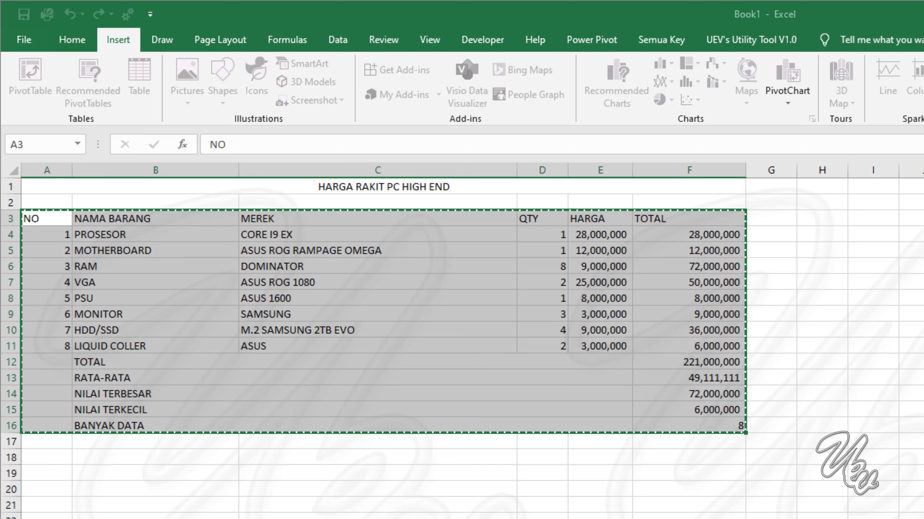
{"action": "key", "text": "Return"}
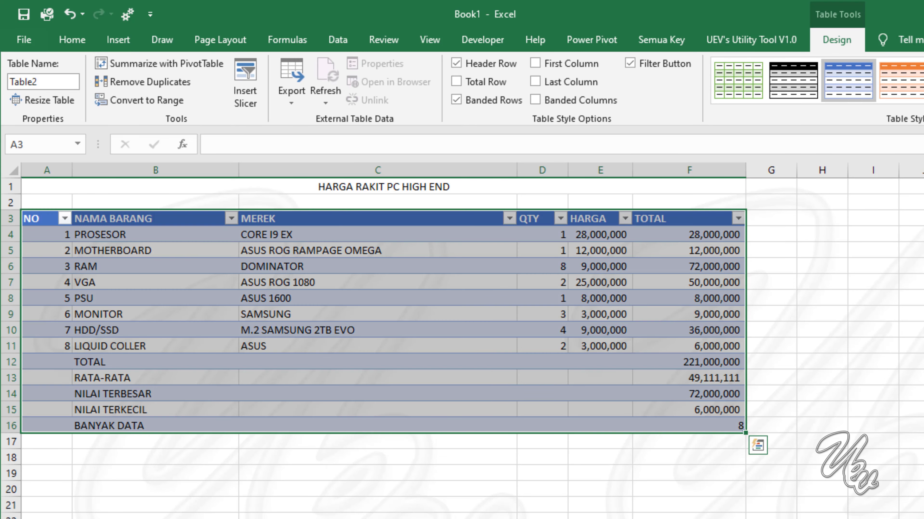
{"action": "left_click", "coordinate": [600, 518]}
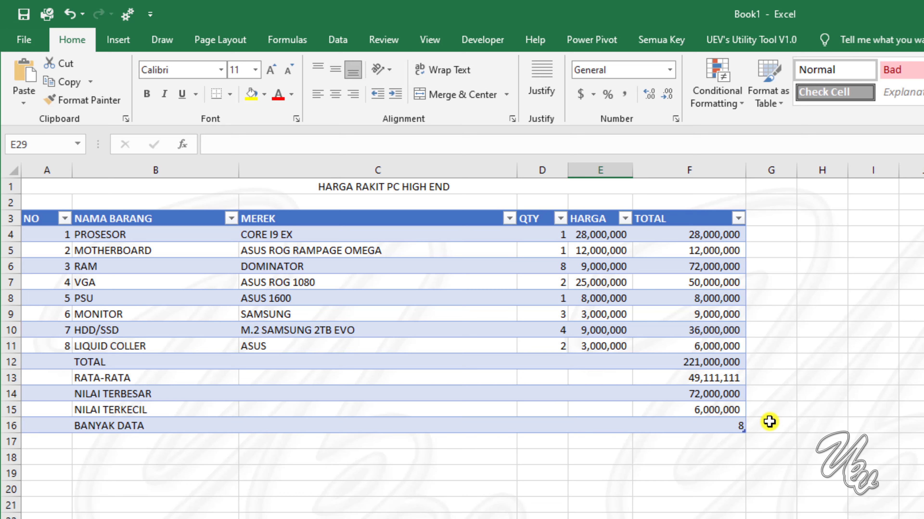
Copy the text of the formula =SUM(F4:F11) from the TOTAL cell F12, leaving the cell's formula intact
{"action": "left_click", "coordinate": [789, 367]}
{"action": "key", "text": "Right"}
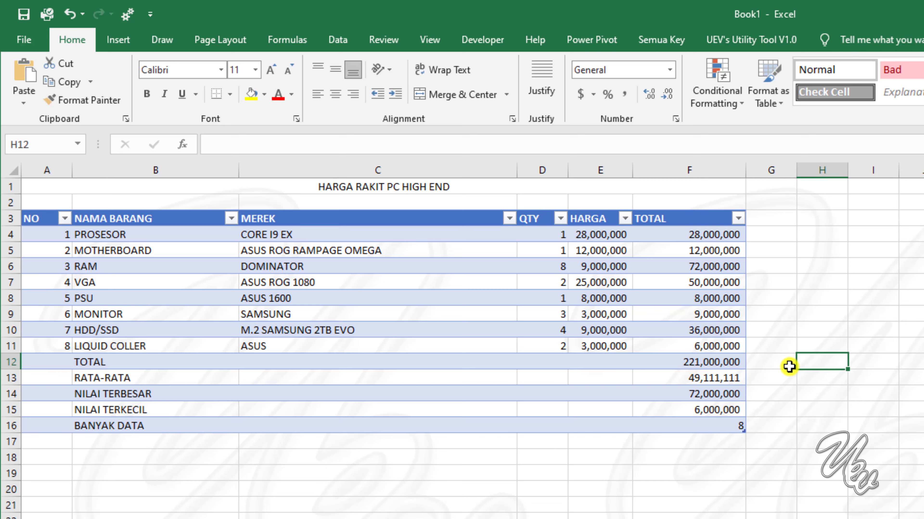
{"action": "key", "text": "Left"}
{"action": "key", "text": "Left"}
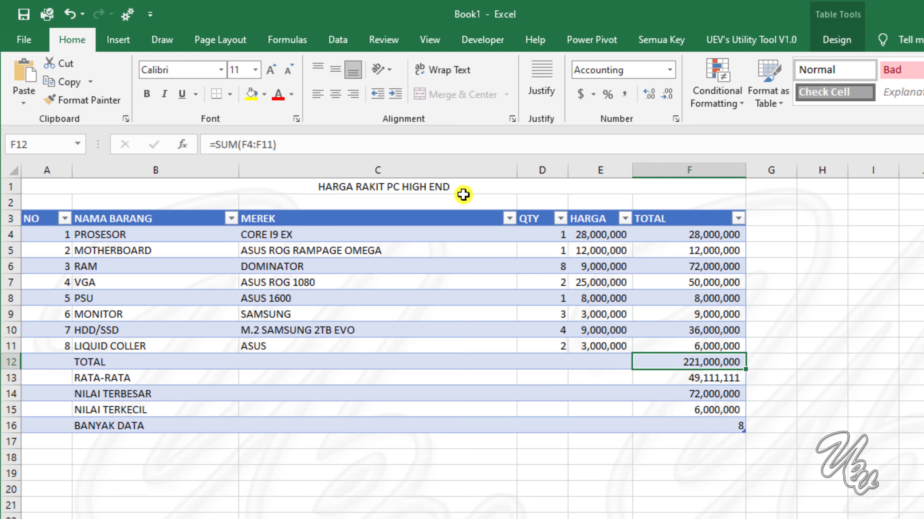
{"action": "left_click_drag", "start_coordinate": [377, 145], "coordinate": [105, 157]}
{"action": "key", "text": "ctrl+c"}
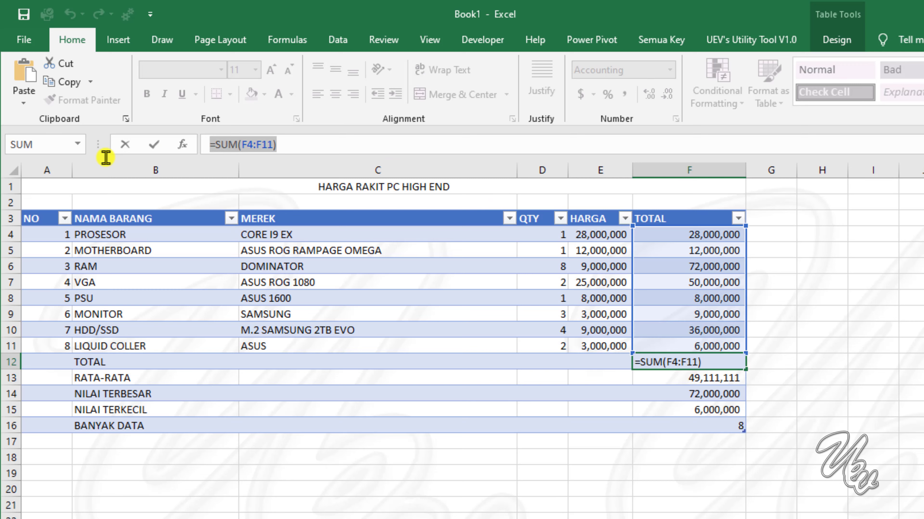
{"action": "key", "text": "Return"}
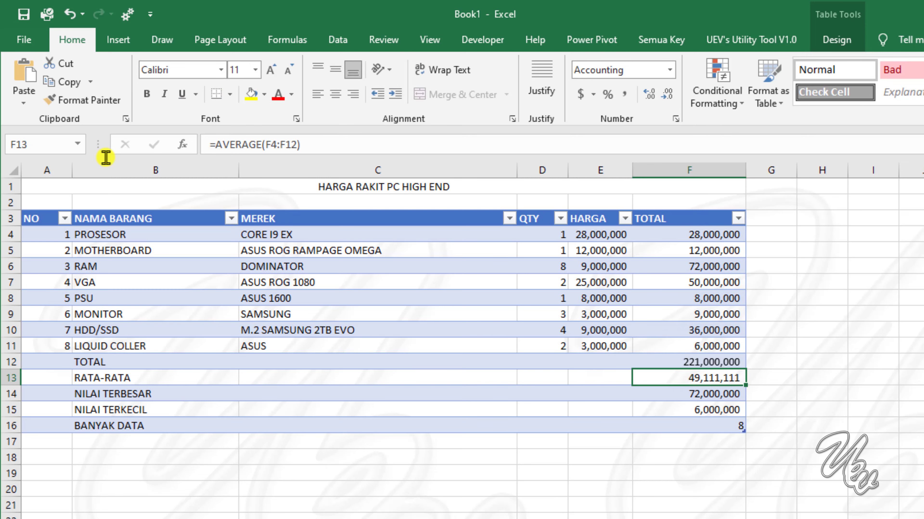
Paste the copied formula into H12 as plain text with a leading apostrophe, '=SUM(F4:F11)
{"action": "key", "text": "Up"}
{"action": "key", "text": "Up"}
{"action": "key", "text": "Right"}
{"action": "key", "text": "Down"}
{"action": "key", "text": "Right"}
{"action": "key", "text": "Left"}
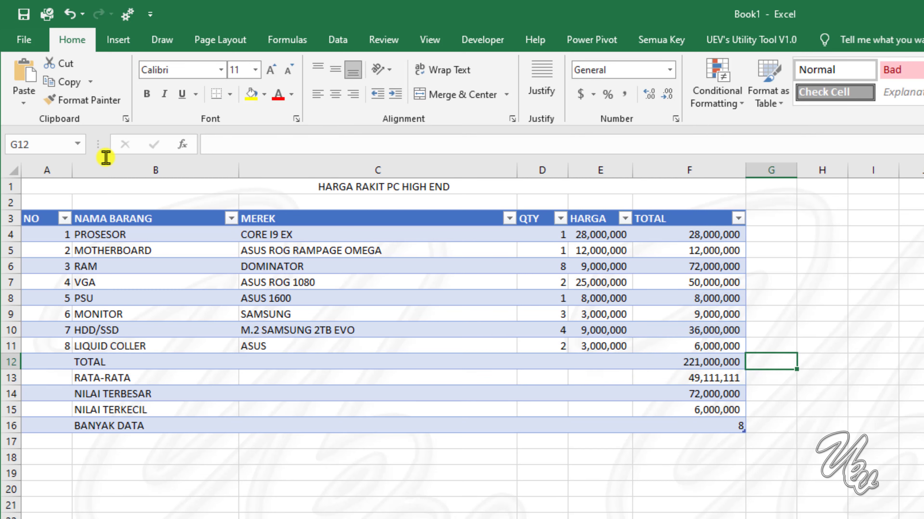
{"action": "key", "text": "Right"}
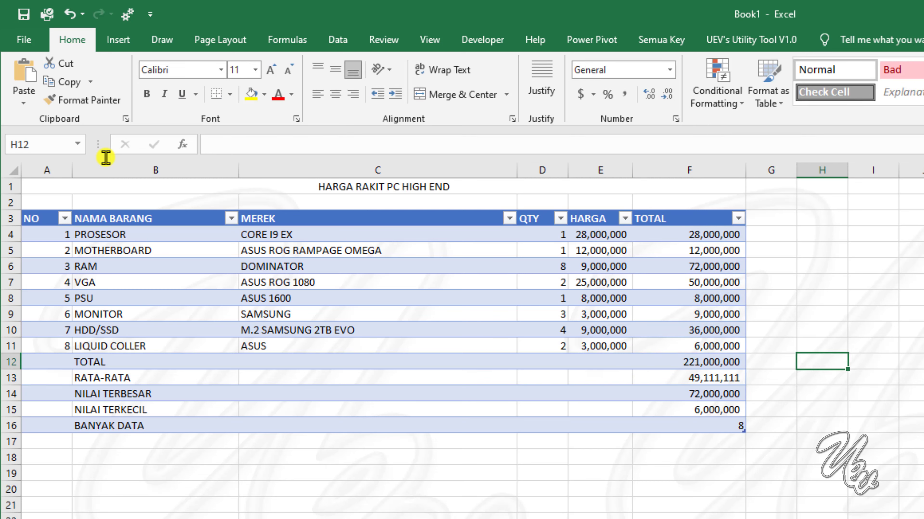
{"action": "type", "text": "'"}
{"action": "key", "text": "ctrl+v"}
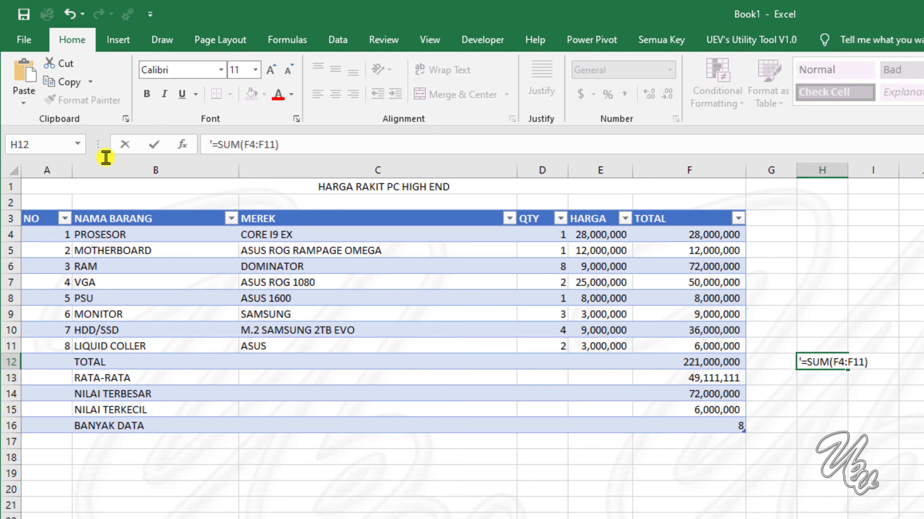
{"action": "key", "text": "ctrl+Return"}
Copy the text of the formula =AVERAGE(F4:F12) from the RATA-RATA cell F13, leaving the cell's formula intact
{"action": "key", "text": "Left"}
{"action": "key", "text": "Left"}
{"action": "key", "text": "Down"}
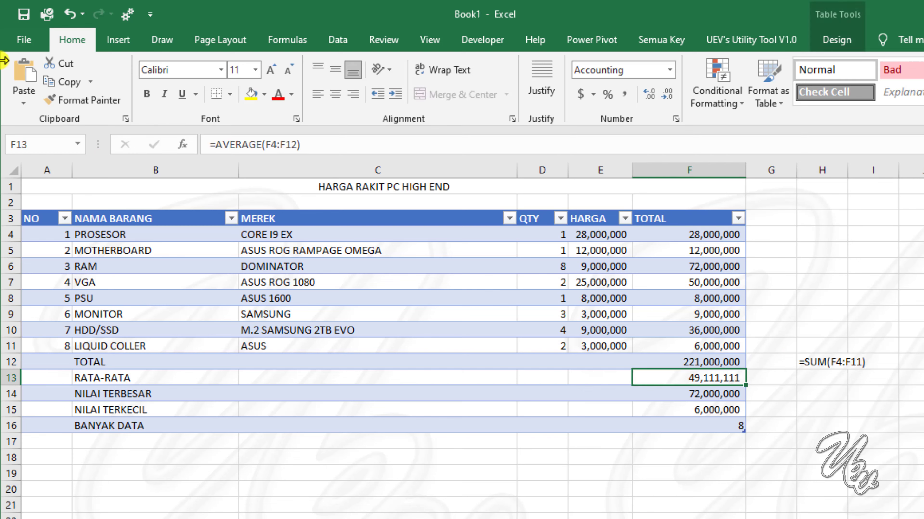
{"action": "left_click_drag", "start_coordinate": [309, 145], "coordinate": [102, 170]}
{"action": "key", "text": "ctrl+c"}
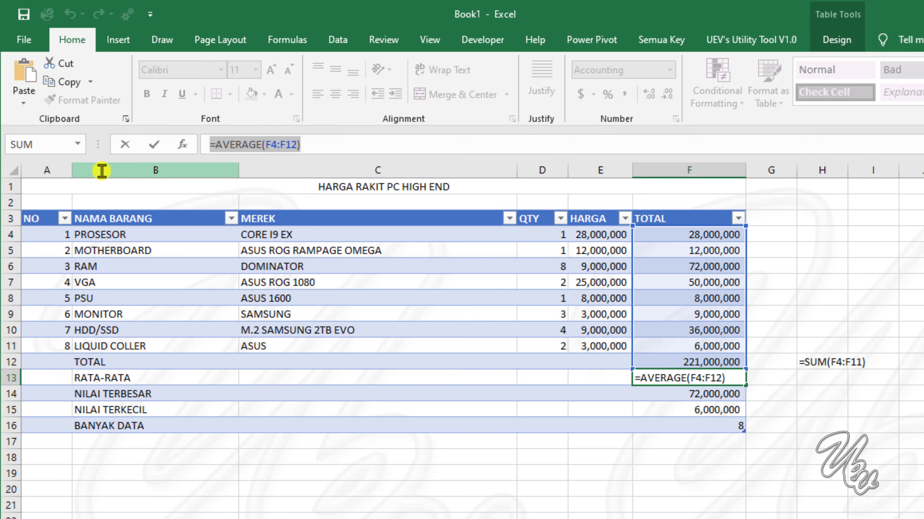
{"action": "key", "text": "Return"}
Paste the copied average formula into H13 as plain text with a leading apostrophe, '=AVERAGE(F4:F12)
{"action": "key", "text": "Up"}
{"action": "key", "text": "Up"}
{"action": "key", "text": "Right"}
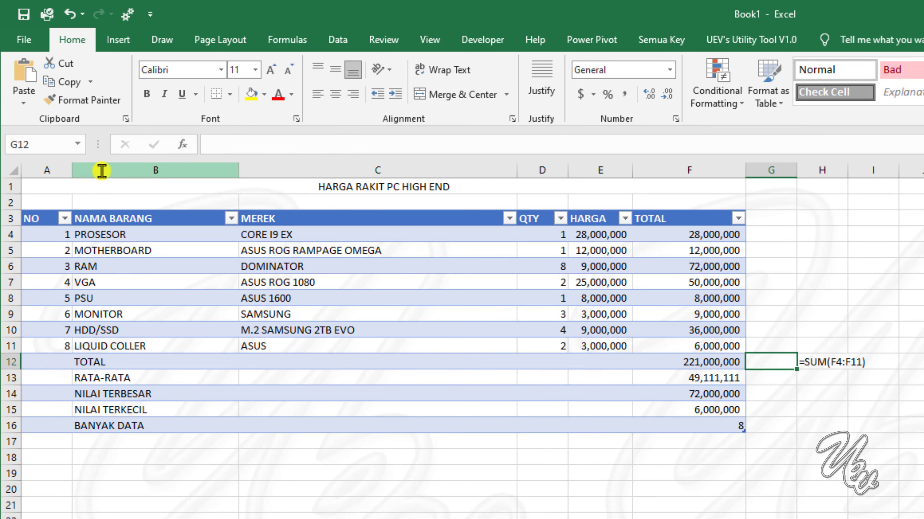
{"action": "key", "text": "Right"}
{"action": "key", "text": "Down"}
{"action": "left_click", "coordinate": [227, 146]}
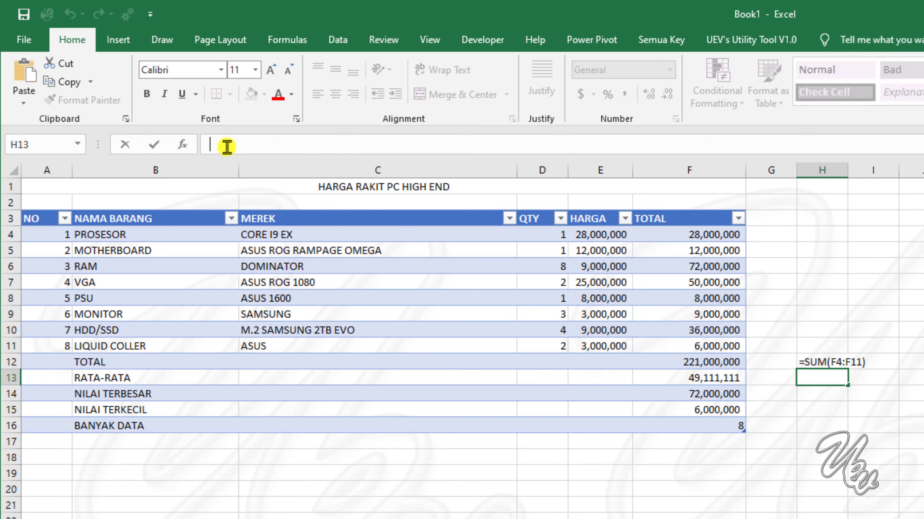
{"action": "type", "text": "'"}
{"action": "key", "text": "ctrl+v"}
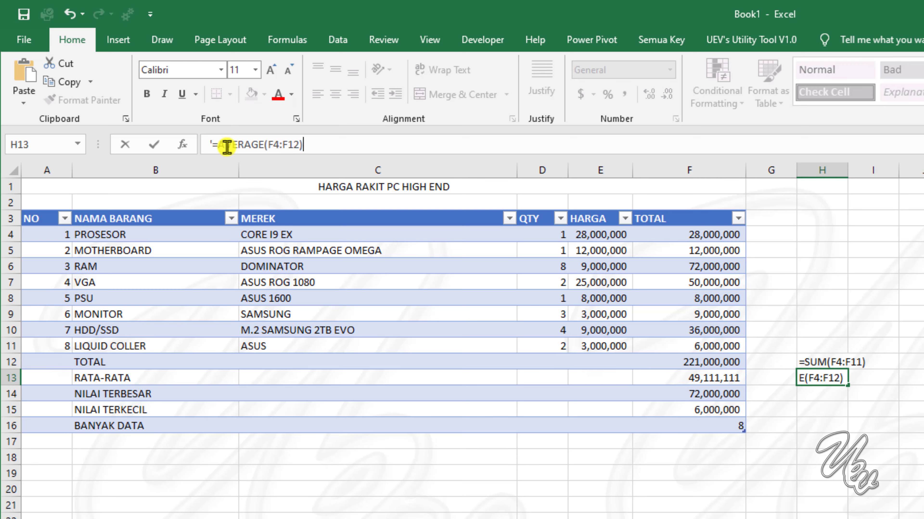
{"action": "key", "text": "Return"}
Copy the text of the formula =MAX(F4:F11) from the NILAI TERBESAR cell F14 without changing the cell
{"action": "key", "text": "Left"}
{"action": "key", "text": "Left"}
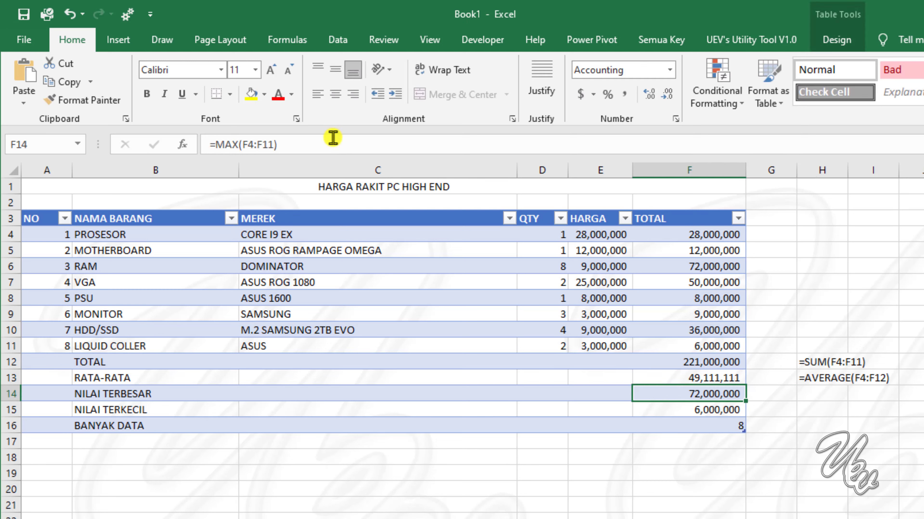
{"action": "left_click", "coordinate": [326, 142]}
{"action": "left_click_drag", "start_coordinate": [326, 143], "coordinate": [115, 168]}
{"action": "key", "text": "ctrl+c"}
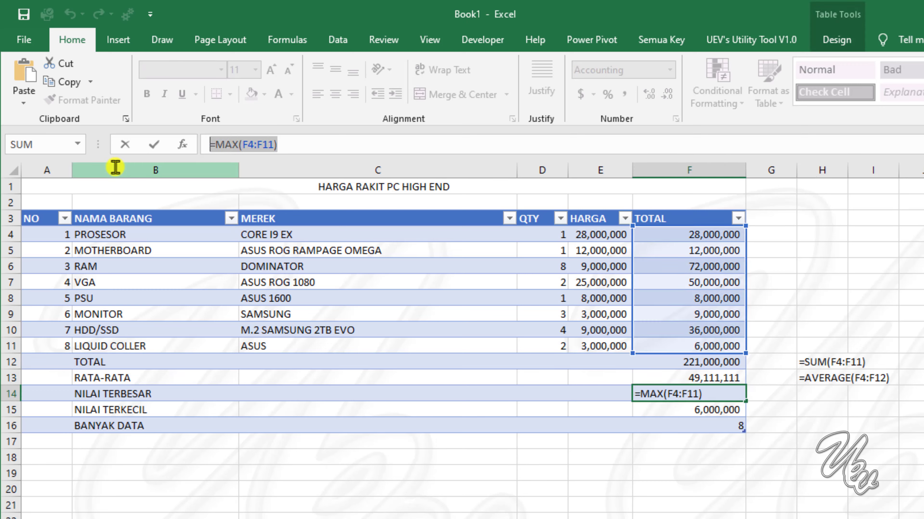
{"action": "key", "text": "Return"}
Enter the copied maximum formula in H14 as plain text with a leading apostrophe, '=MAX(F4:F11)
{"action": "key", "text": "Up"}
{"action": "key", "text": "Right"}
{"action": "key", "text": "Right"}
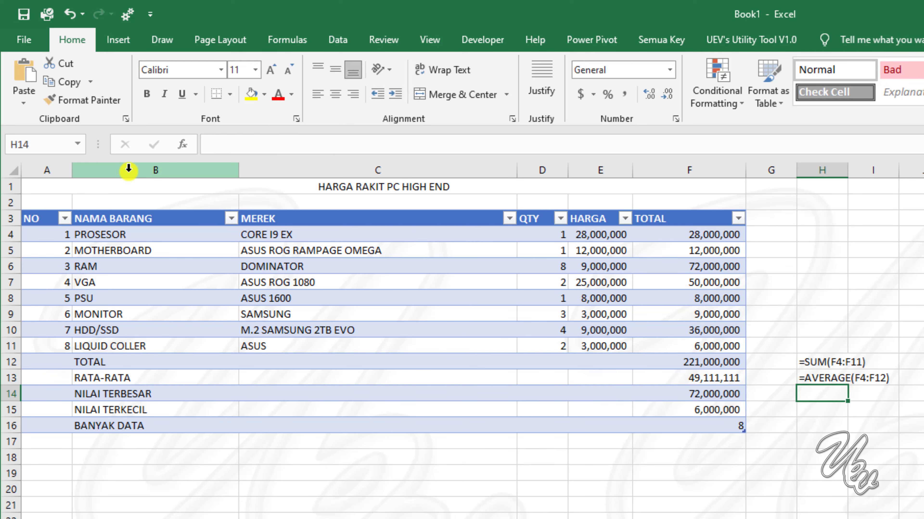
{"action": "left_click", "coordinate": [249, 147]}
{"action": "type", "text": "'"}
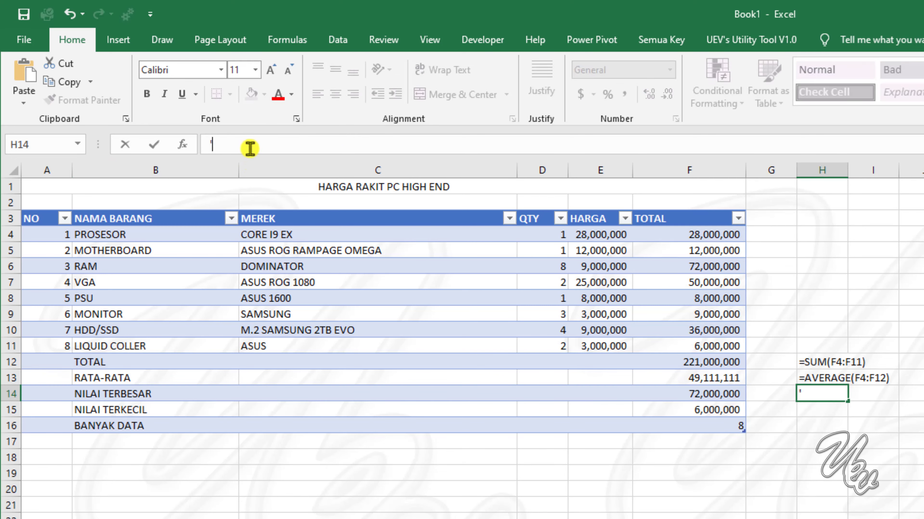
{"action": "key", "text": "ctrl+v"}
{"action": "key", "text": "Return"}
Copy the text of the formula =MIN(F4:F11) from the NILAI TERKECIL cell F15 without changing the cell
{"action": "key", "text": "Left"}
{"action": "key", "text": "Left"}
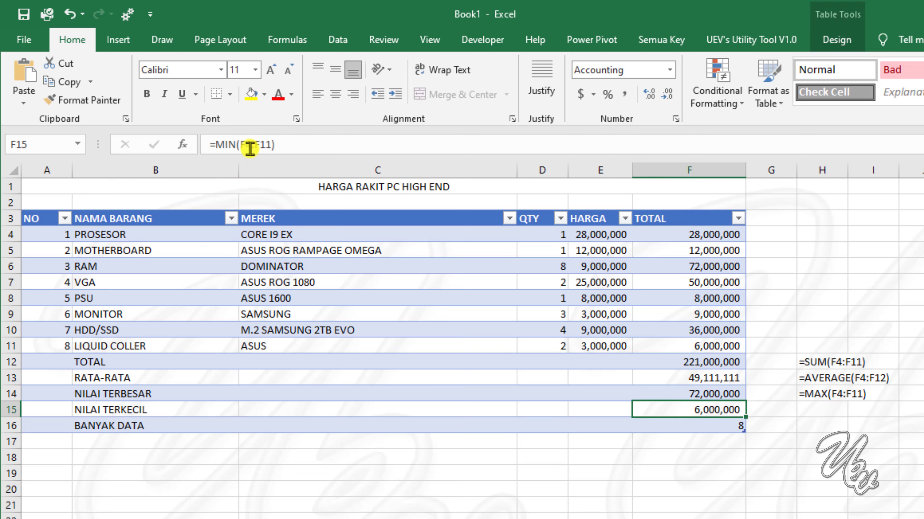
{"action": "left_click", "coordinate": [291, 145]}
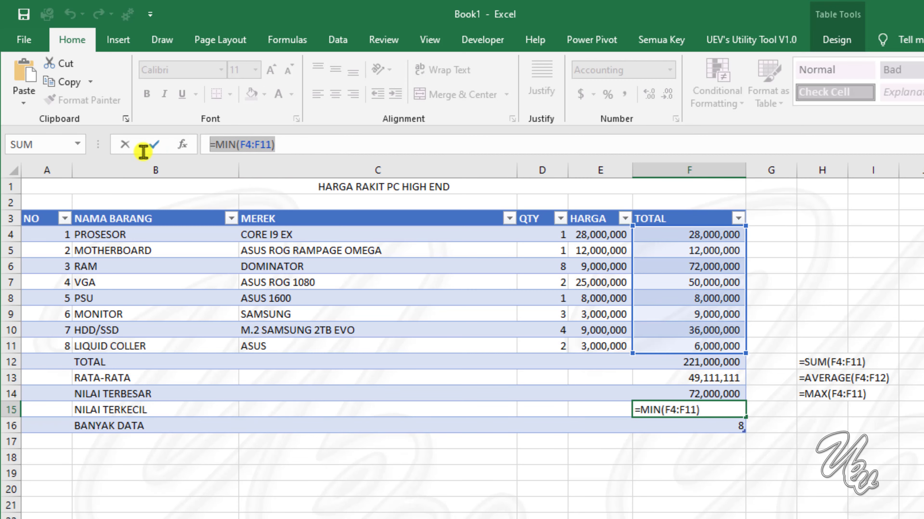
{"action": "key", "text": "Return"}
Enter the copied minimum formula in H15 as plain text with a leading apostrophe, '=MIN(F4:F11)
{"action": "key", "text": "Up"}
{"action": "key", "text": "Right"}
{"action": "key", "text": "Right"}
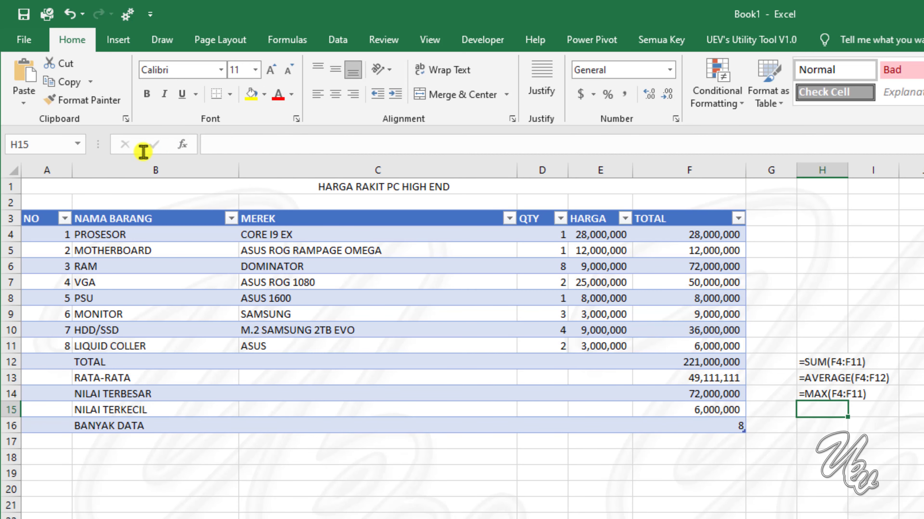
{"action": "type", "text": "=MIN(F4:F11)"}
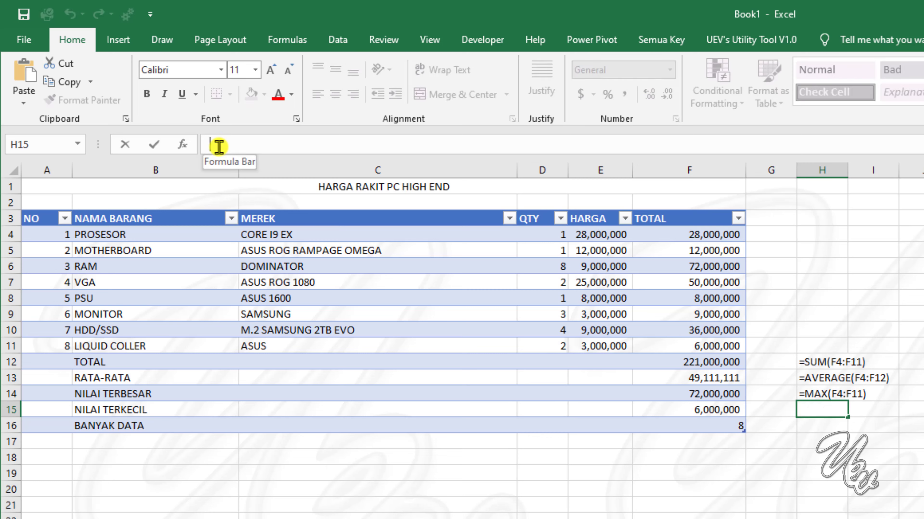
{"action": "key", "text": "Return"}
Copy the text of the formula =COUNT(F4:F11) from the BANYAK DATA cell F16, keeping the cell's formula intact
{"action": "key", "text": "Left"}
{"action": "key", "text": "Left"}
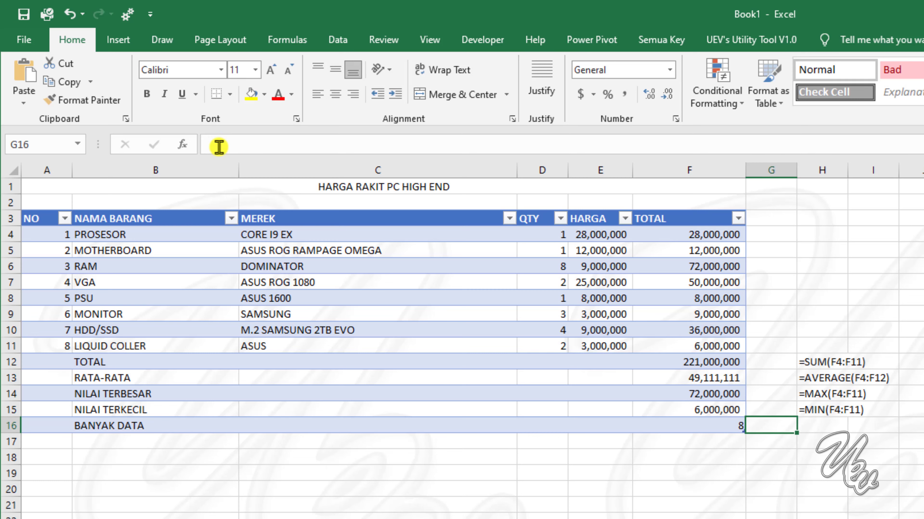
{"action": "left_click", "coordinate": [295, 145]}
{"action": "left_click_drag", "start_coordinate": [289, 145], "coordinate": [175, 143]}
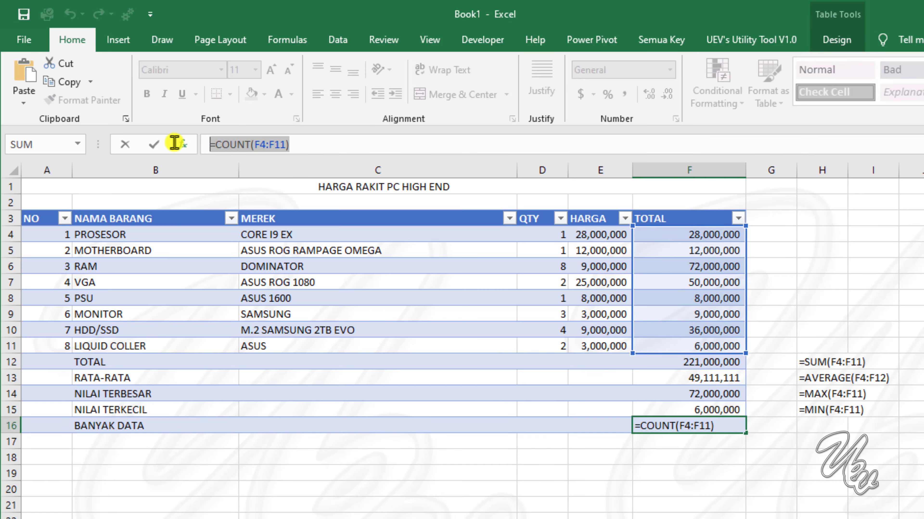
{"action": "key", "text": "ctrl+Return"}
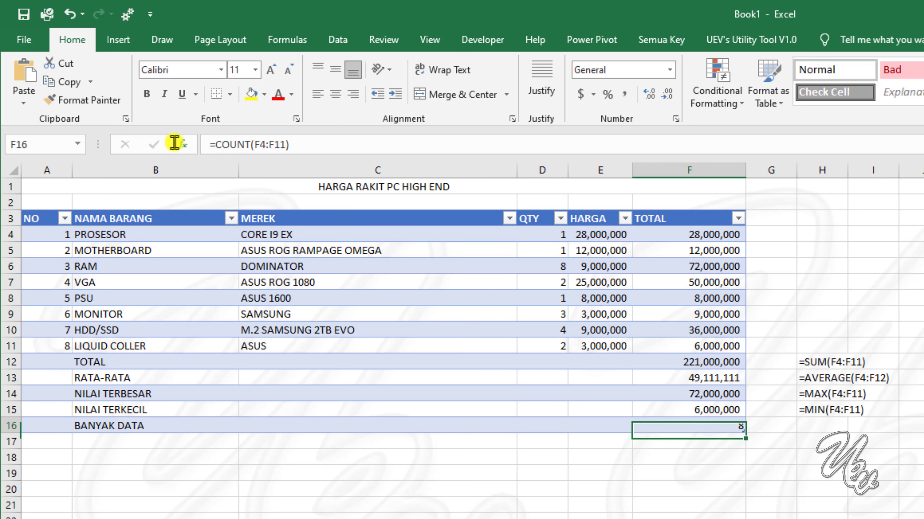
Paste the copied count formula into H16 as plain text, '=COUNT(F4:F11), and autofit column H to its contents
{"action": "key", "text": "Right"}
{"action": "key", "text": "Right"}
{"action": "type", "text": "'"}
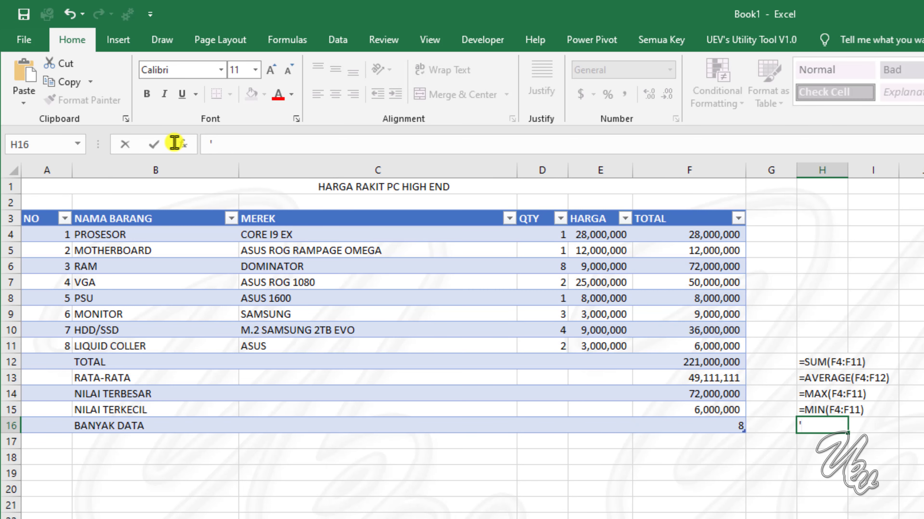
{"action": "key", "text": "ctrl+v"}
{"action": "key", "text": "Return"}
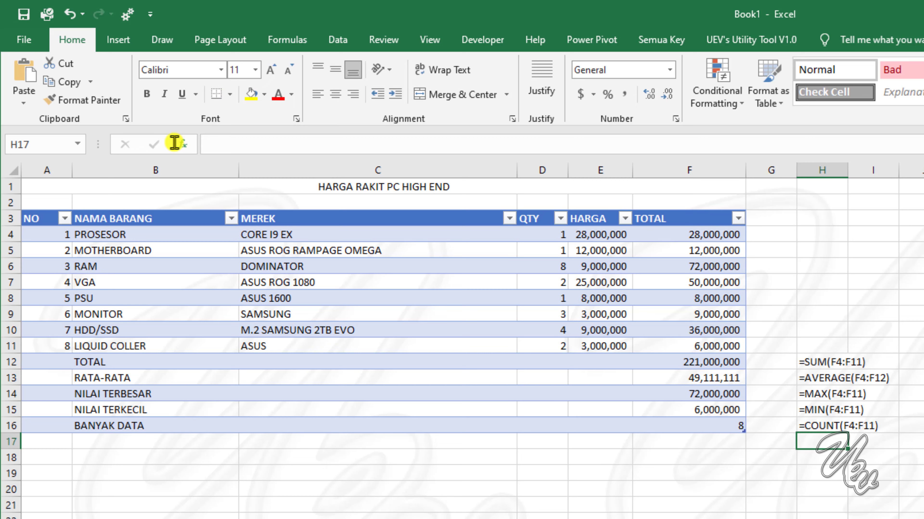
{"action": "double_click", "coordinate": [846, 173]}
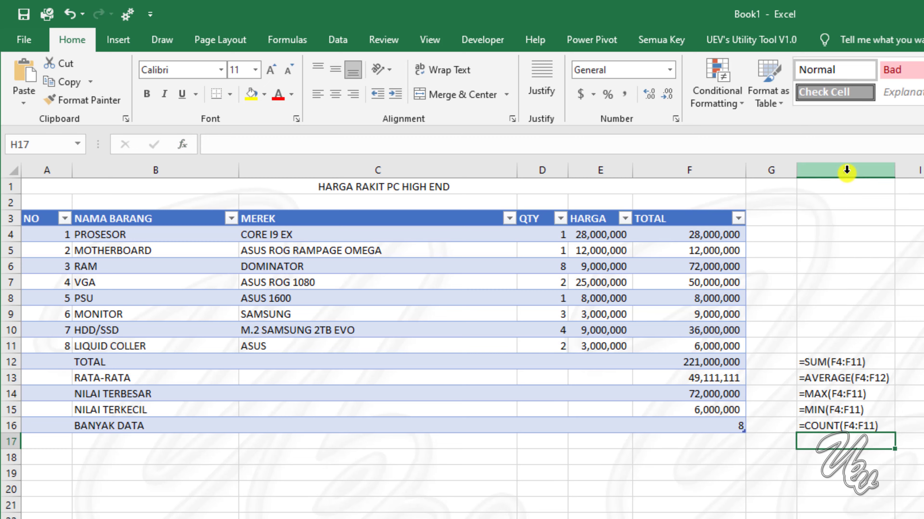